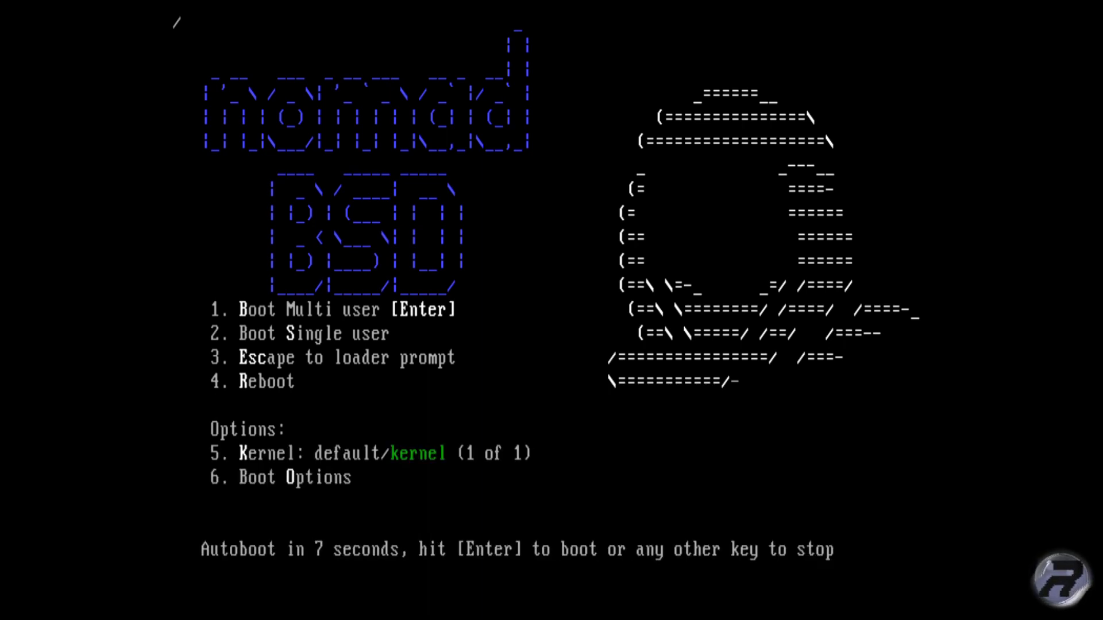
# Halt the autoboot countdown at the loader menu, then boot NomadBSD in multi-user mode
pyautogui.press('space')
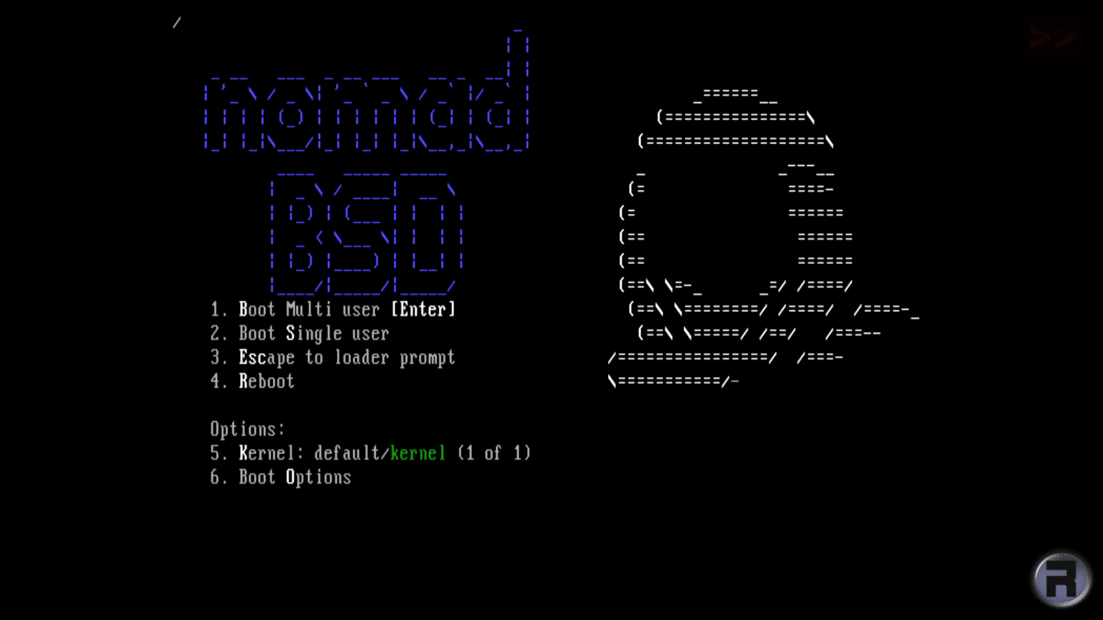
pyautogui.press('Return')
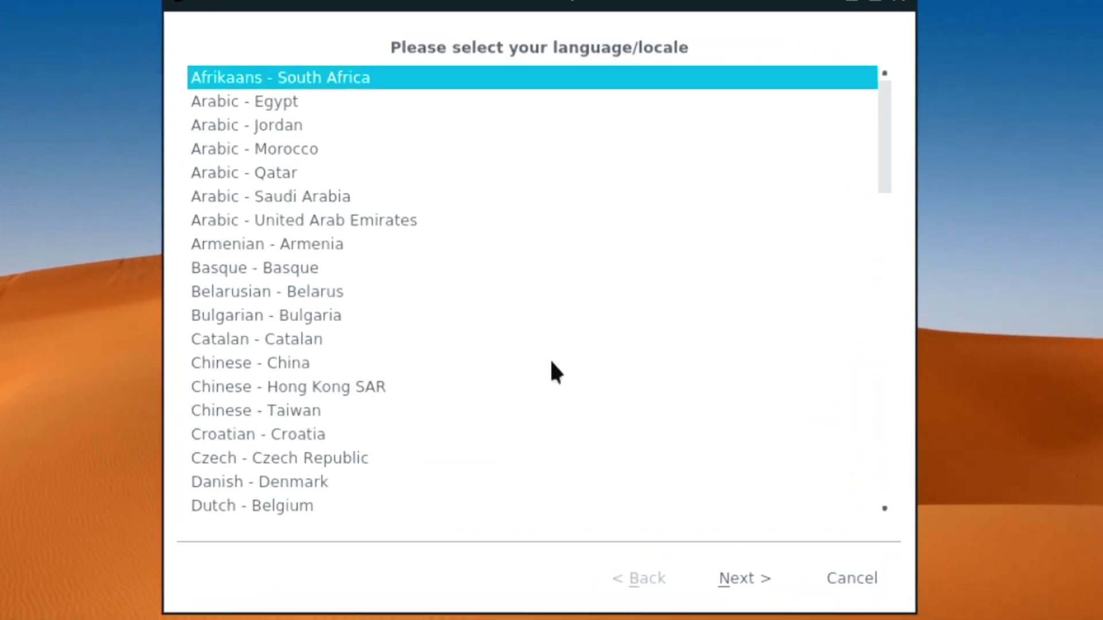
# Pick English - United Kingdom as the language and advance past the welcome page
pyautogui.scroll(-3, 288, 302)
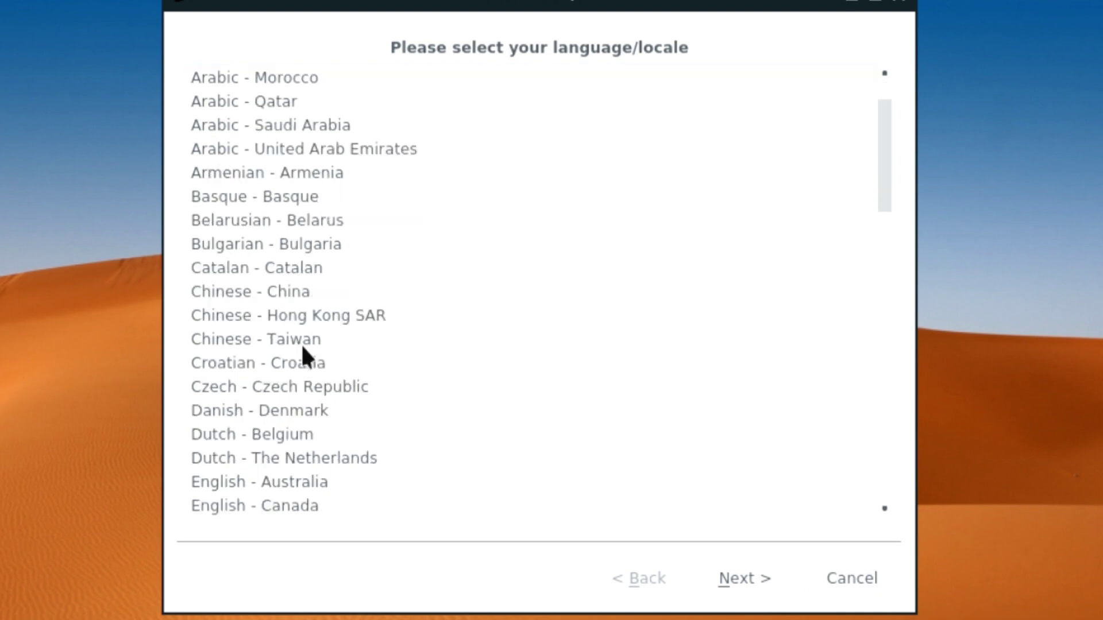
pyautogui.scroll(-1, 296, 444)
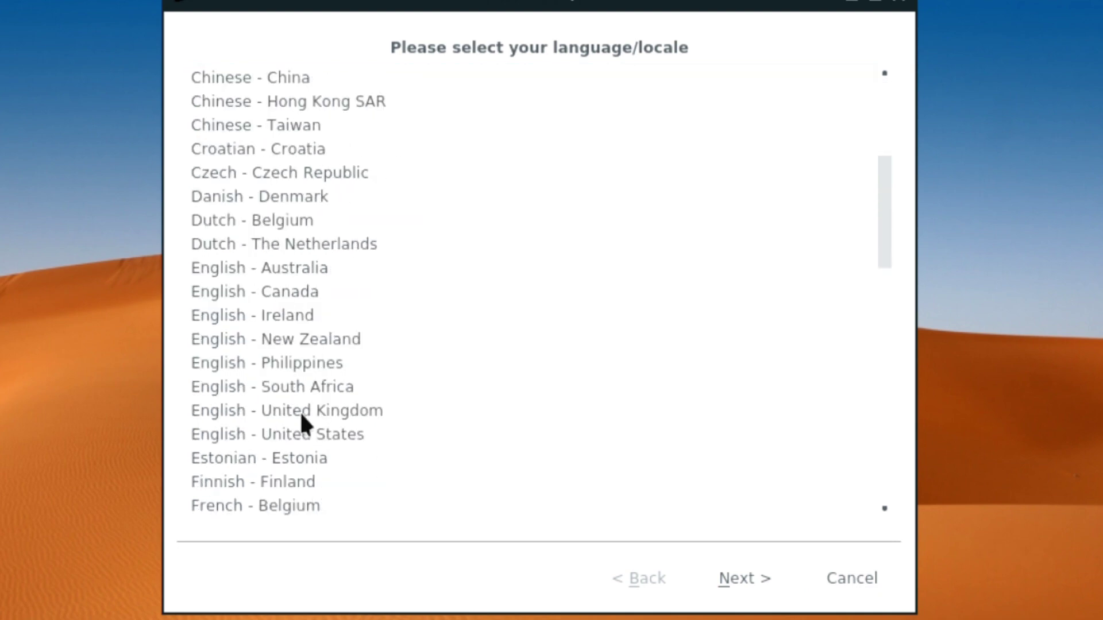
pyautogui.click(304, 422)
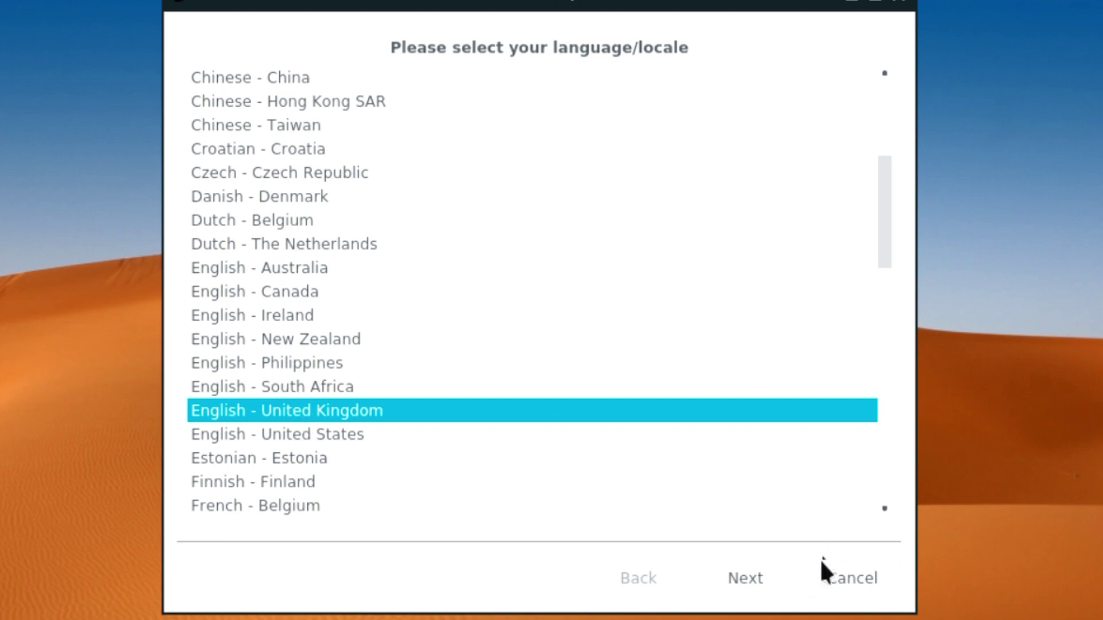
pyautogui.click(742, 592)
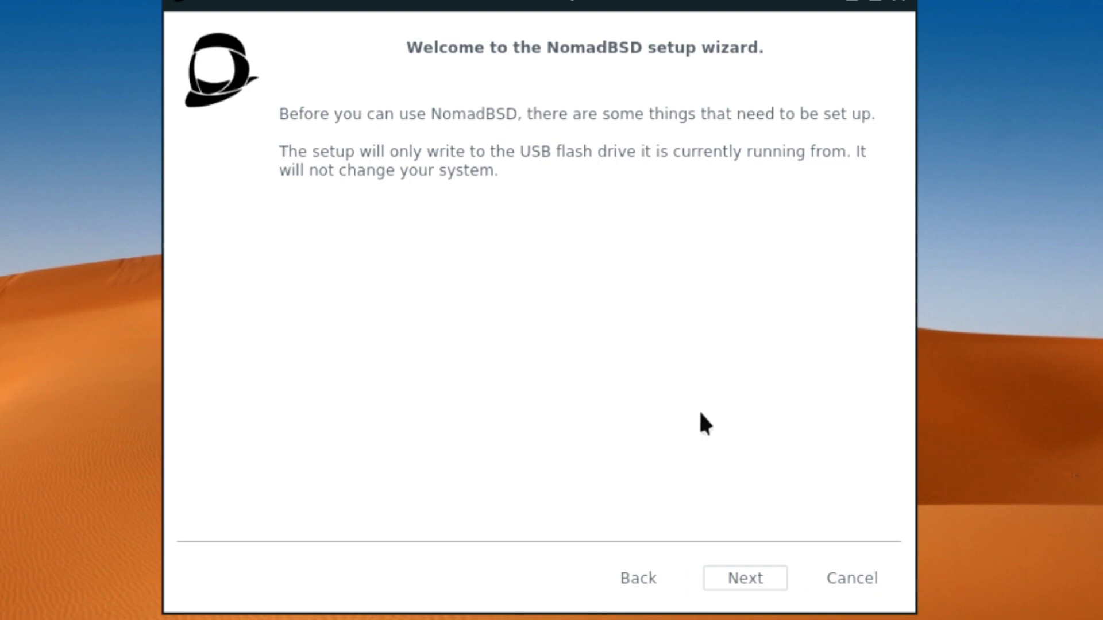
pyautogui.click(740, 573)
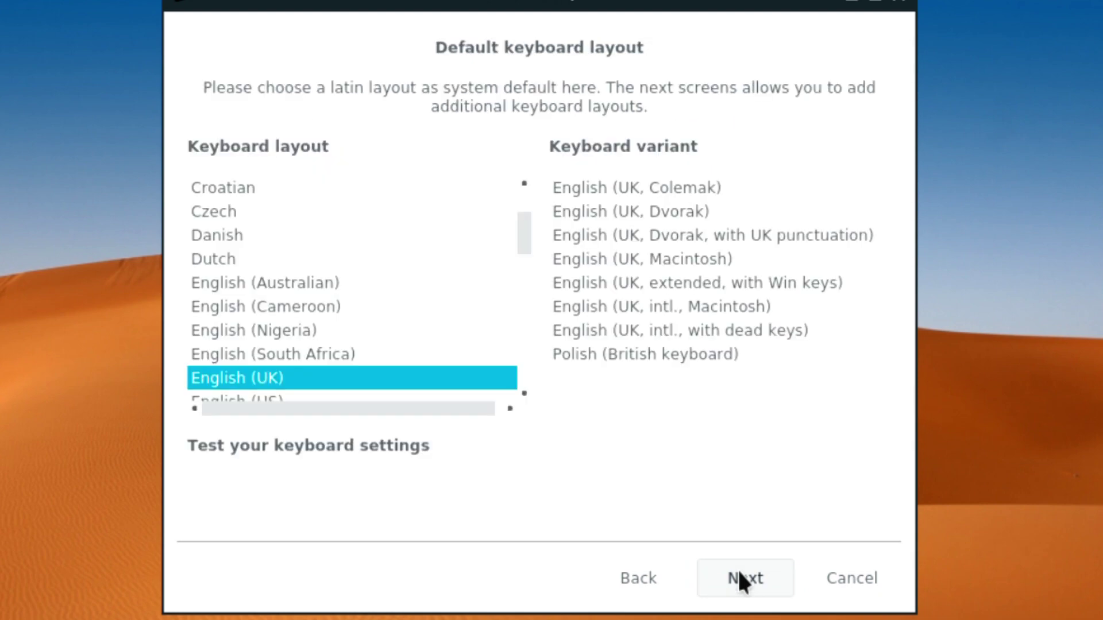
# Keep English (UK) keyboard layout with no additional layouts, and Europe/London as timezone
pyautogui.scroll(-2, 425, 345)
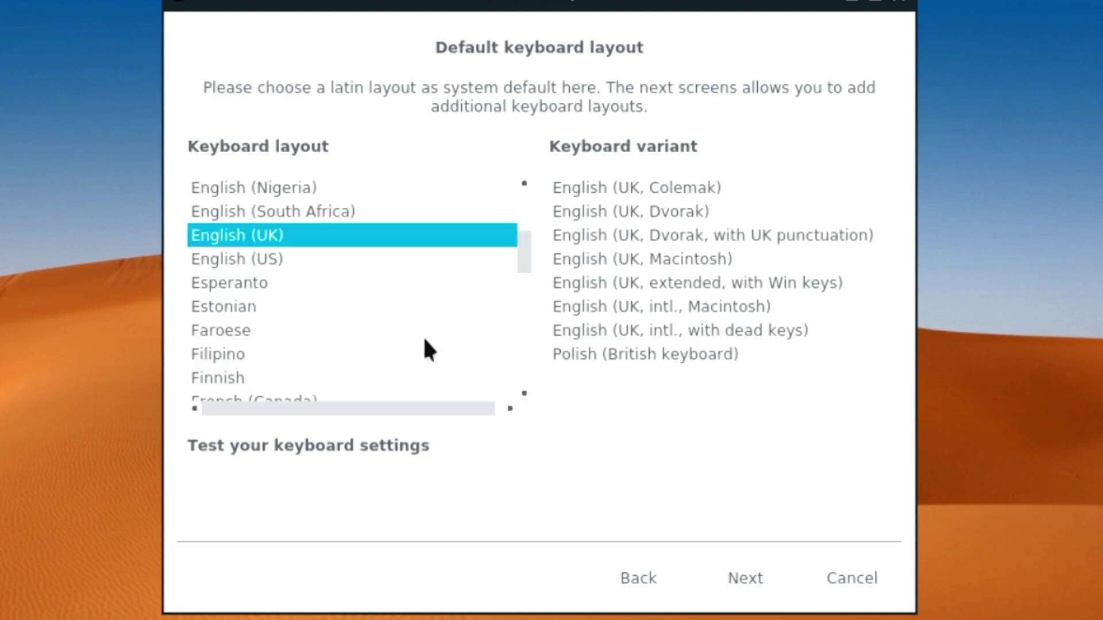
pyautogui.scroll(1, 423, 345)
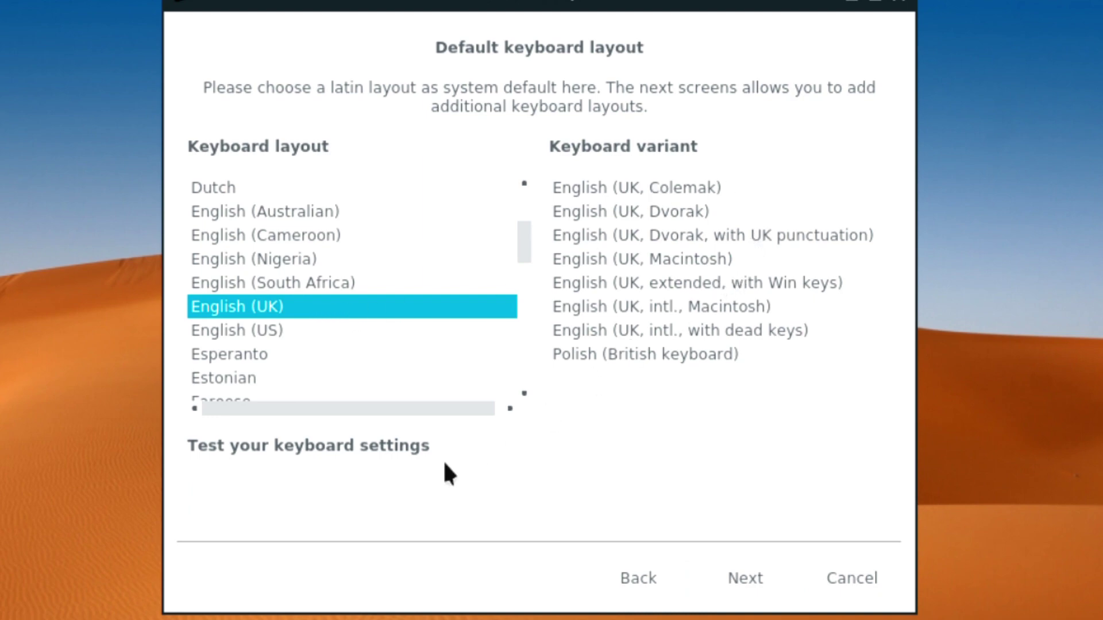
pyautogui.click(746, 578)
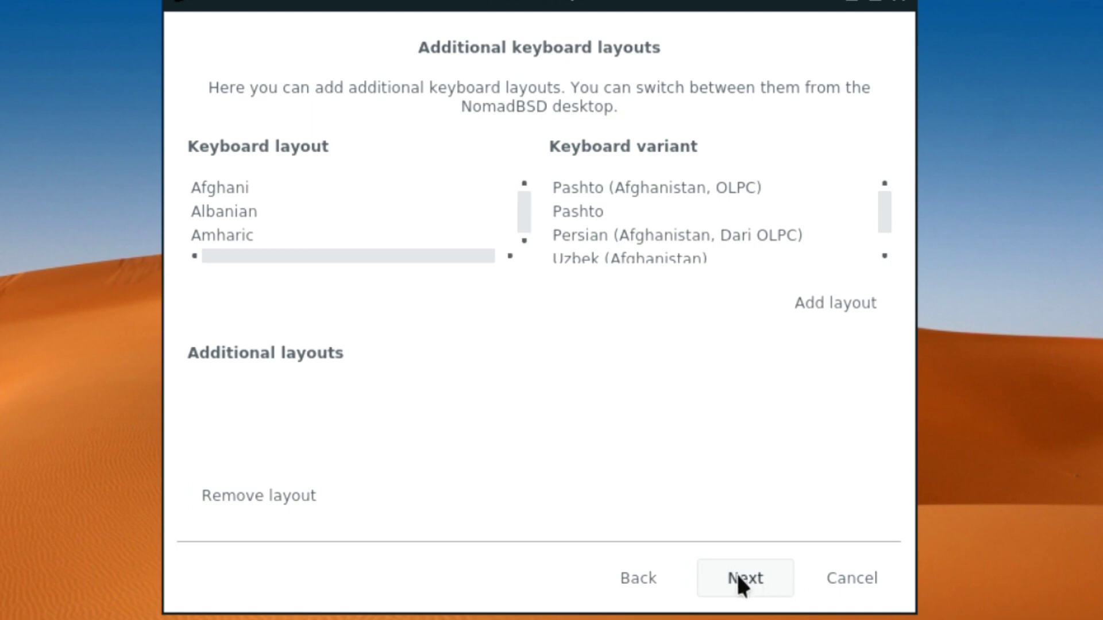
pyautogui.click(739, 576)
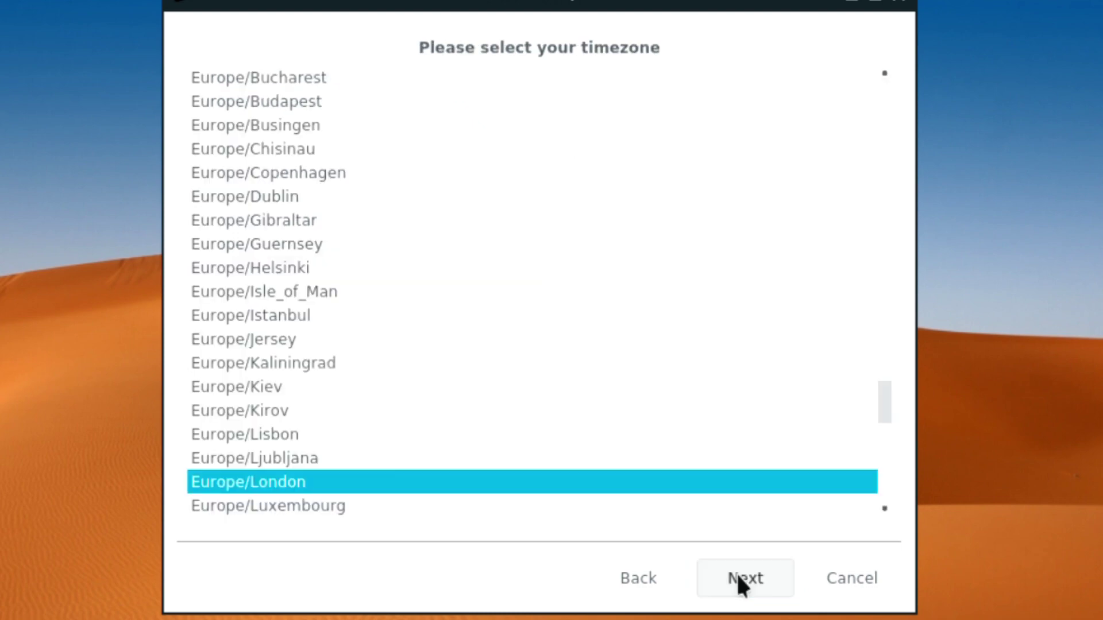
pyautogui.click(738, 576)
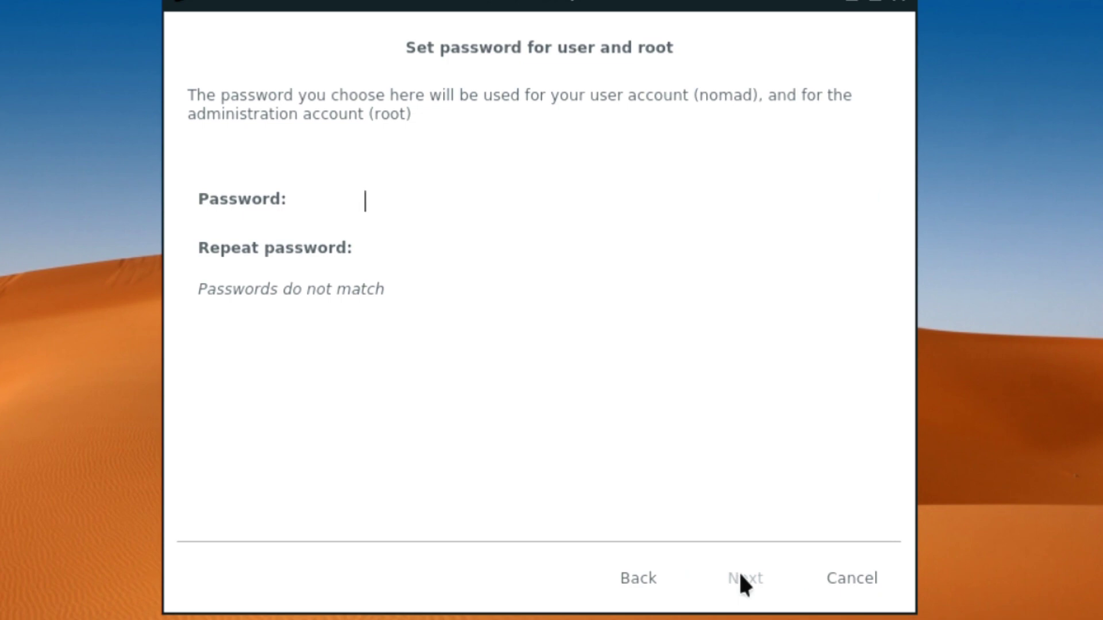
# Enter and confirm the user and root password, then continue
pyautogui.write('••••••••')
pyautogui.press('Tab')
pyautogui.write('••••••••')
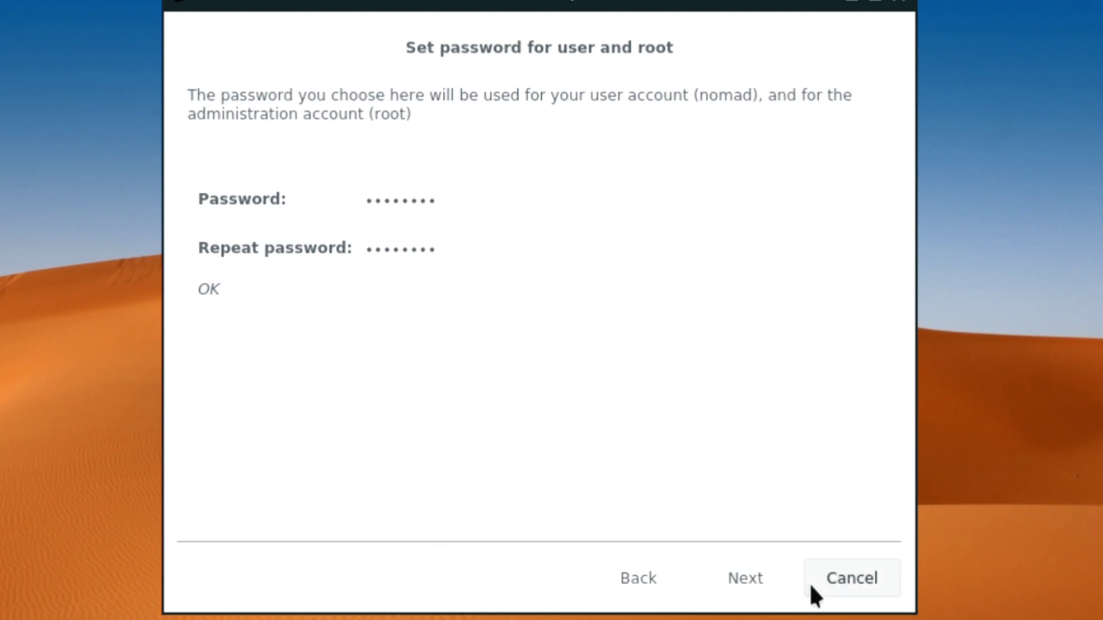
pyautogui.click(751, 578)
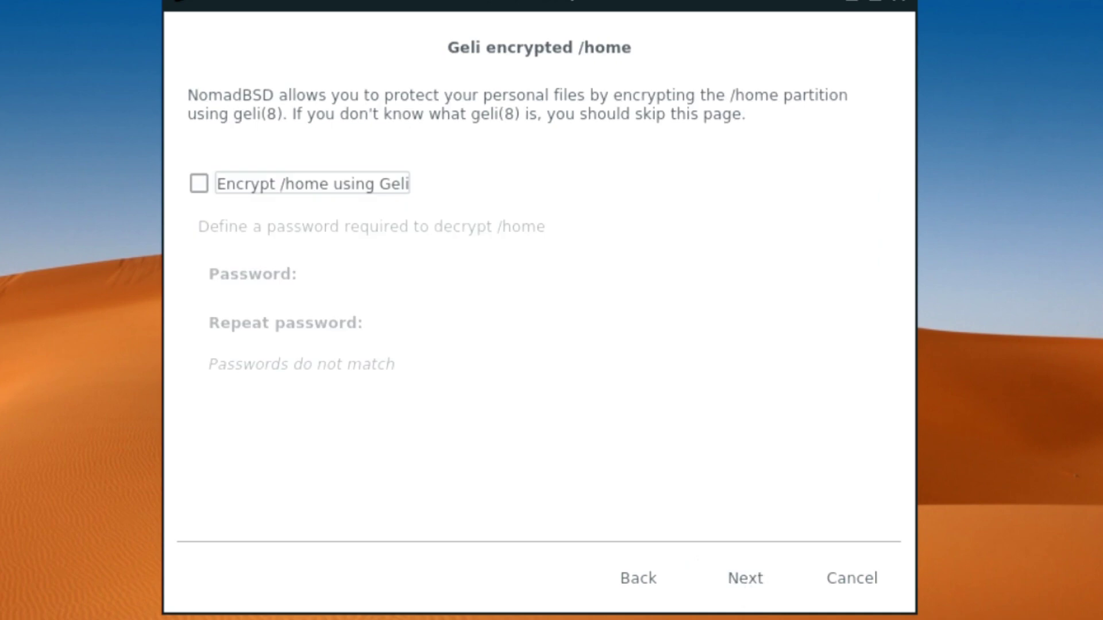
# Enable Encrypt /home using Geli and enter the encryption password twice
pyautogui.click(199, 184)
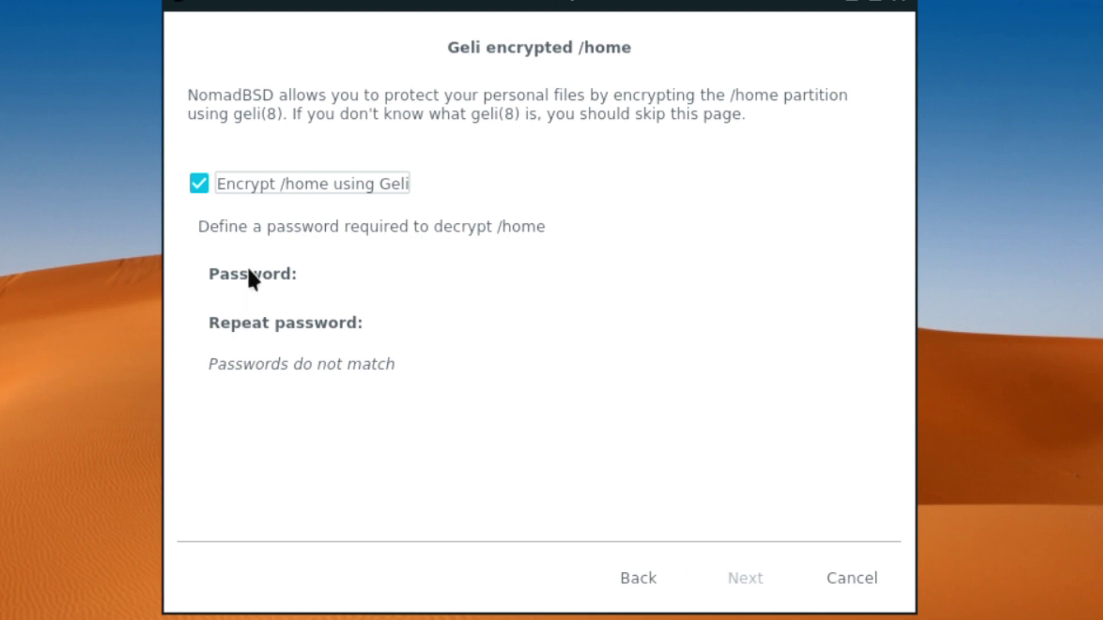
pyautogui.click(478, 266)
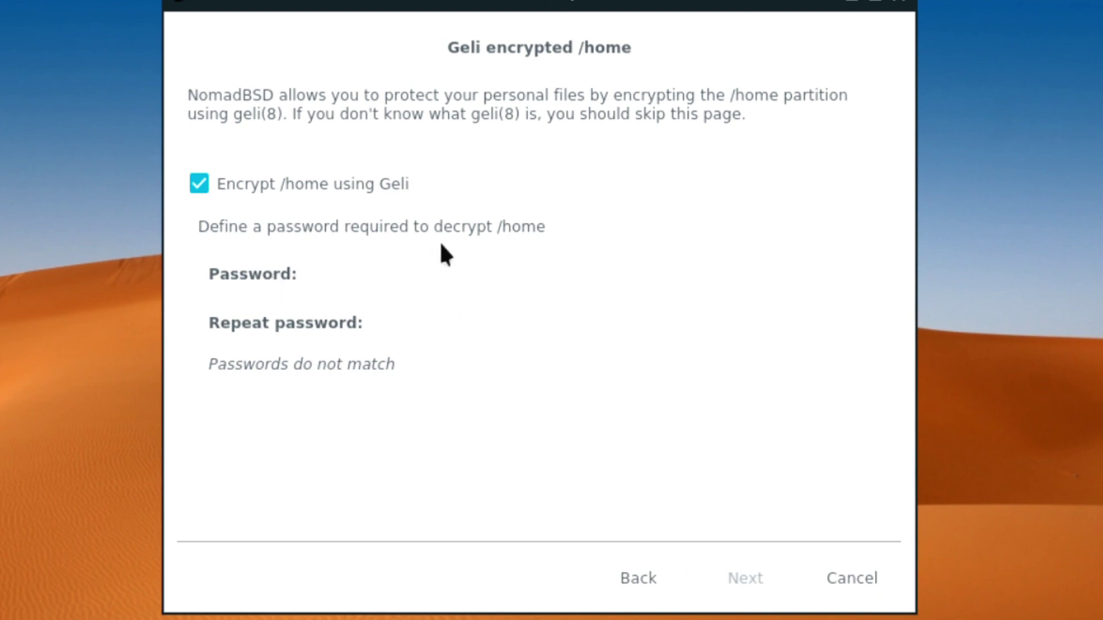
pyautogui.write('a')
pyautogui.press('BackSpace')
pyautogui.write('********')
pyautogui.press('Tab')
pyautogui.write('********')
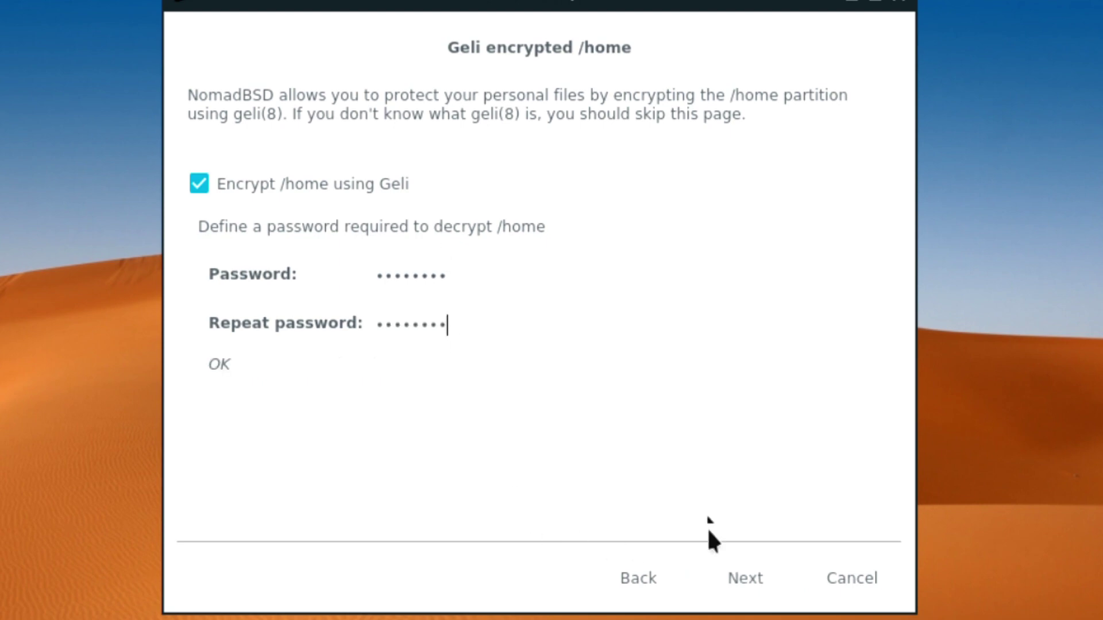
# Accept the encryption password and choose sh - Bourne shell as the default shell
pyautogui.click(747, 571)
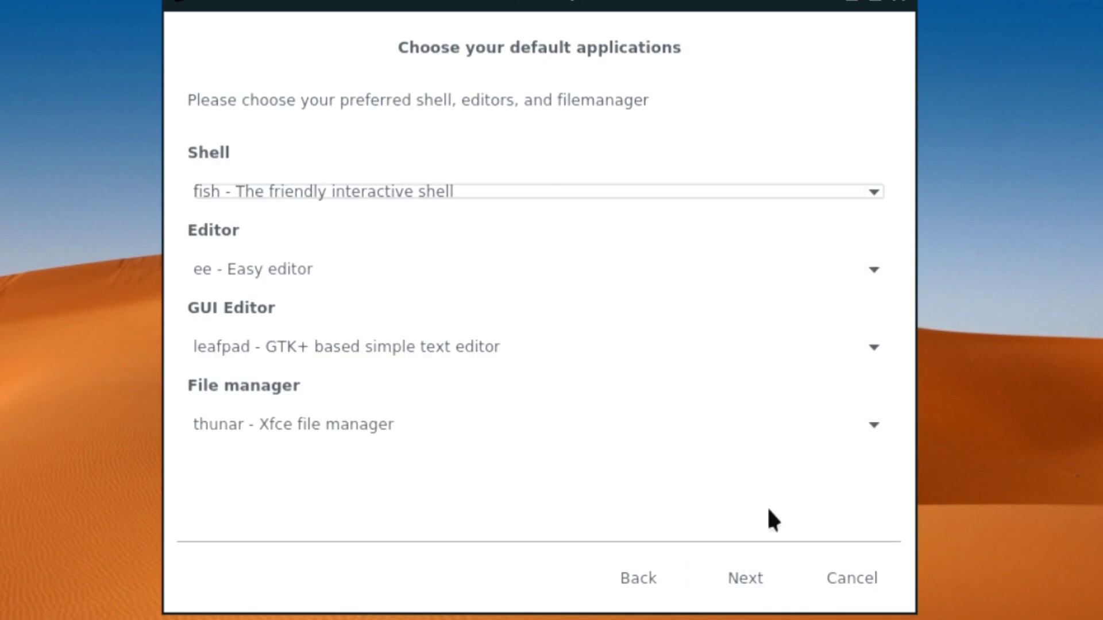
pyautogui.click(871, 192)
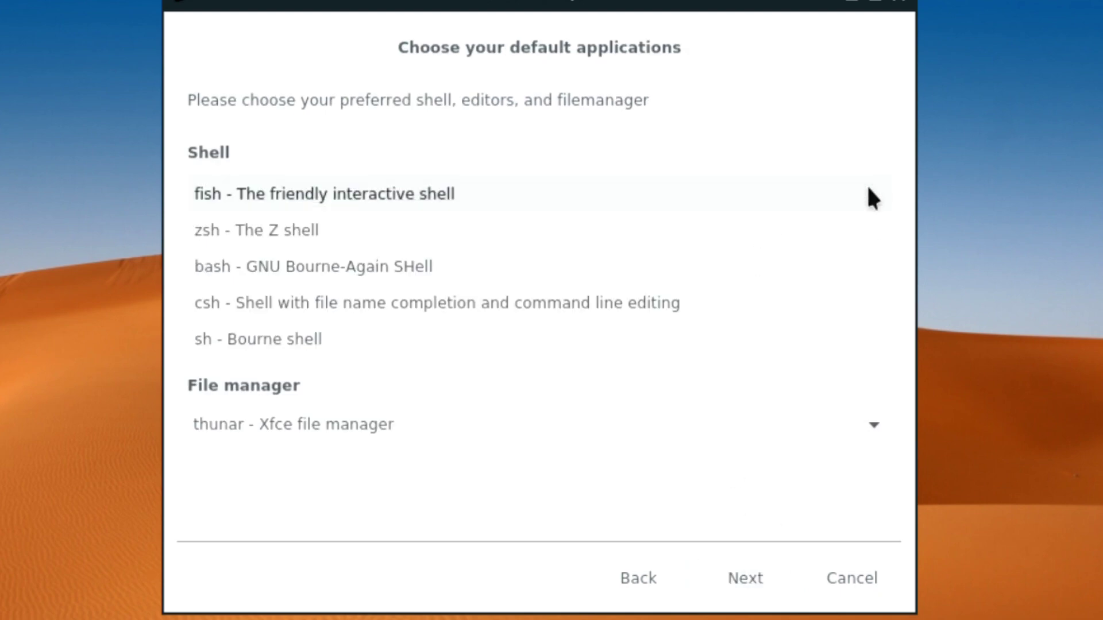
pyautogui.click(318, 342)
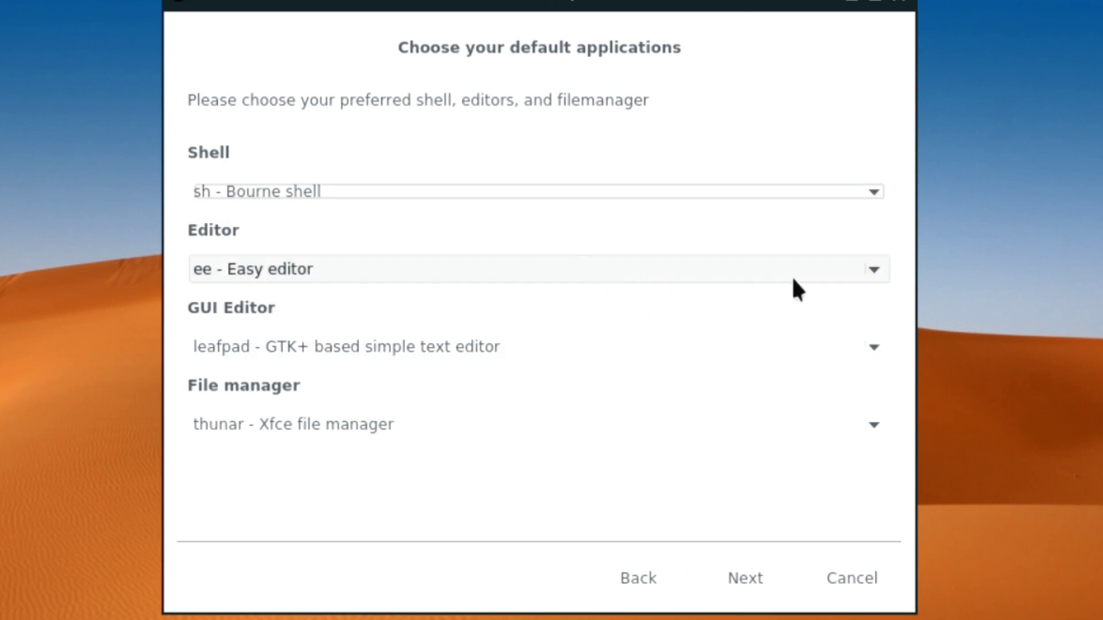
# Keep ee, leafpad and thunar as editor, GUI editor and file manager, then reach the Summary page
pyautogui.click(865, 339)
pyautogui.click(865, 338)
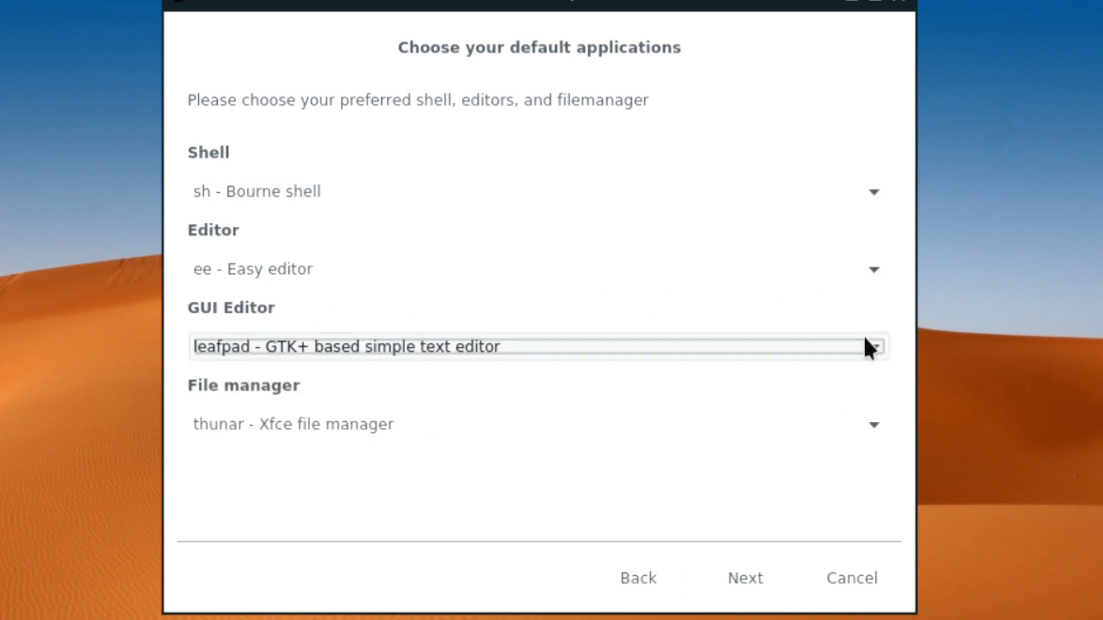
pyautogui.click(871, 195)
pyautogui.click(871, 196)
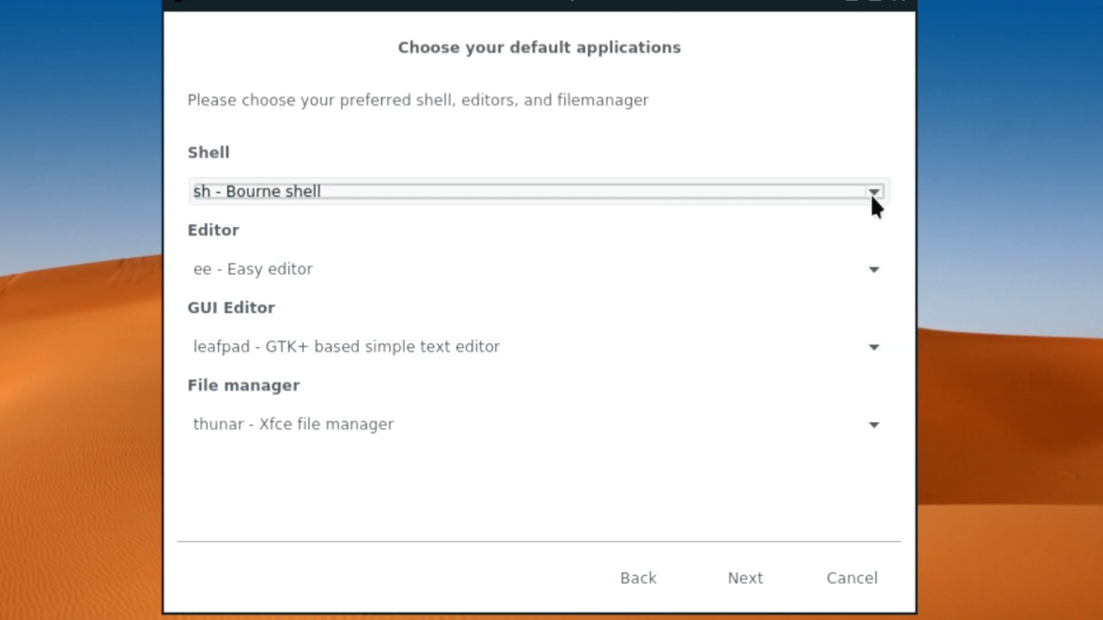
pyautogui.click(879, 262)
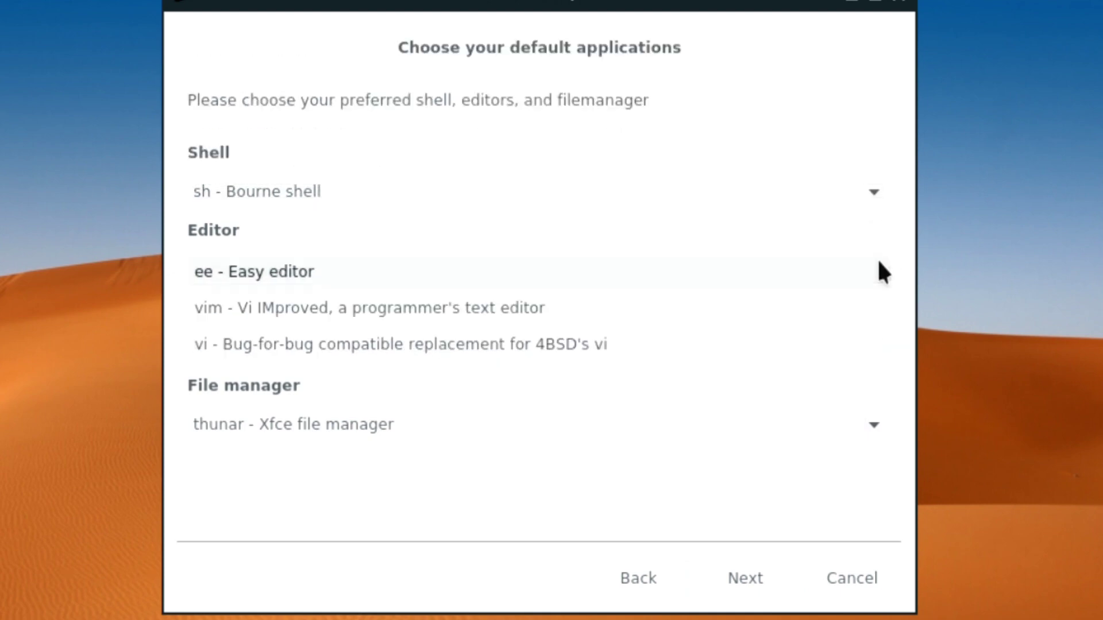
pyautogui.click(878, 262)
pyautogui.click(869, 353)
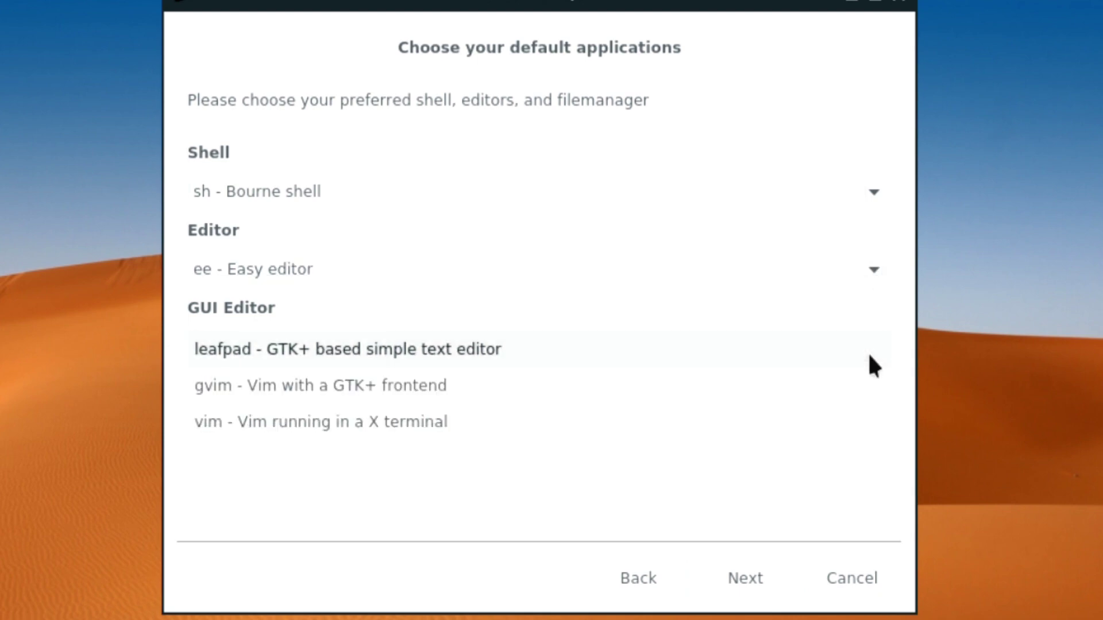
pyautogui.click(869, 355)
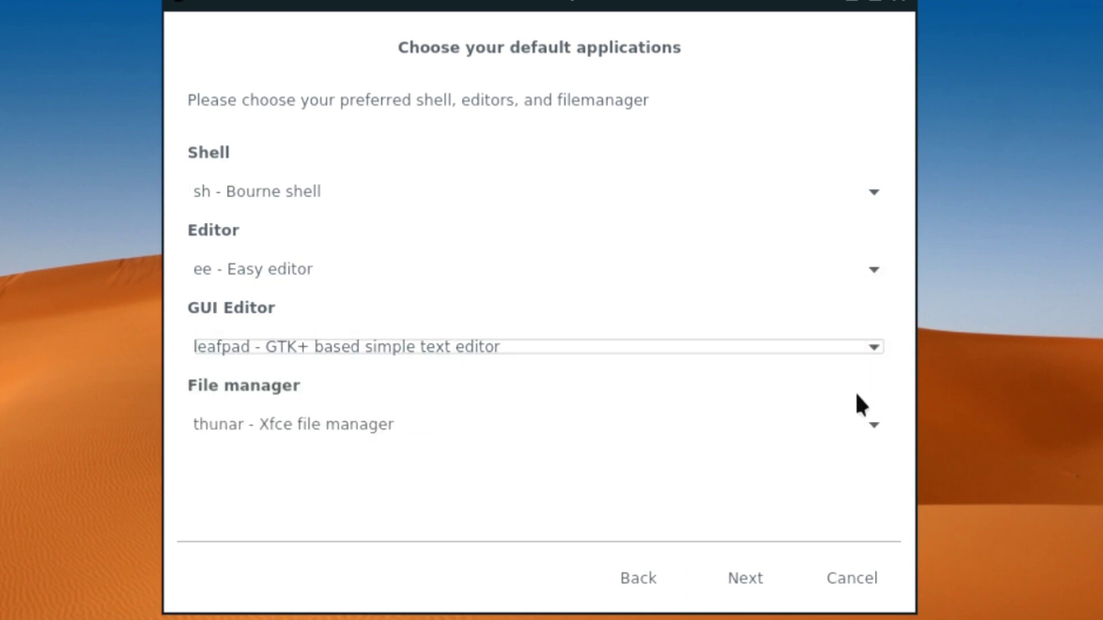
pyautogui.click(866, 424)
pyautogui.click(866, 424)
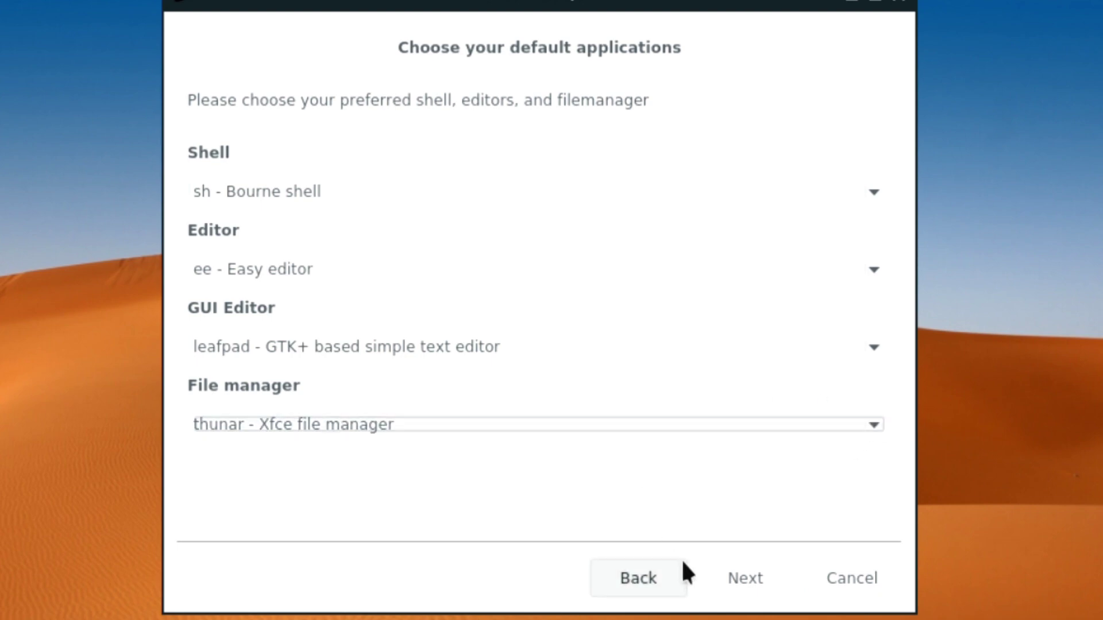
pyautogui.click(737, 587)
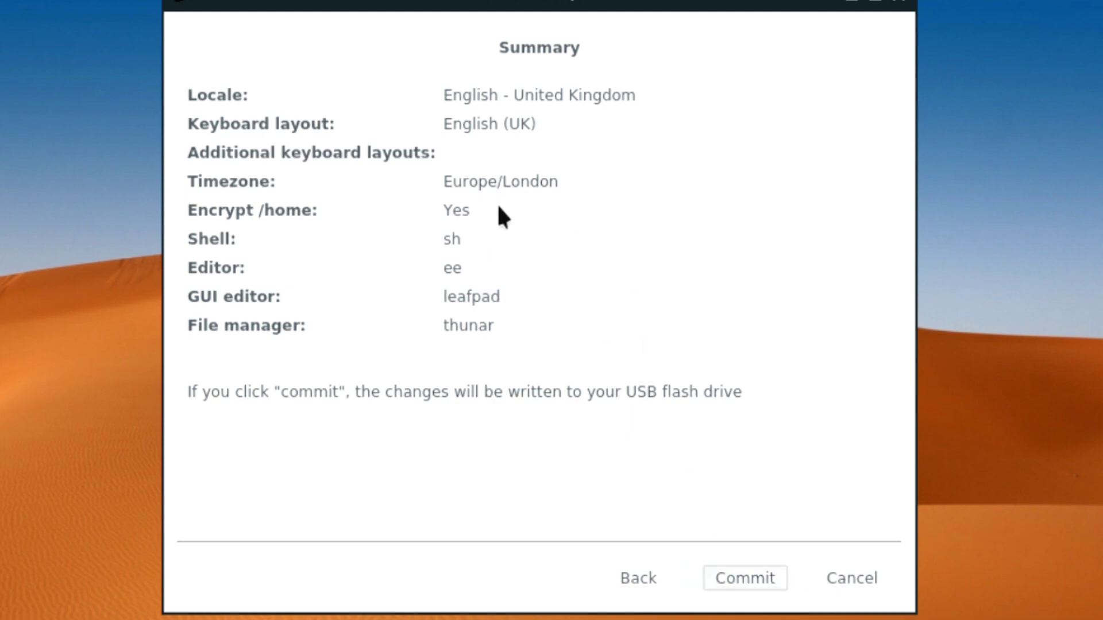
# Write the chosen settings to the USB drive and finish setup to reboot
pyautogui.click(751, 580)
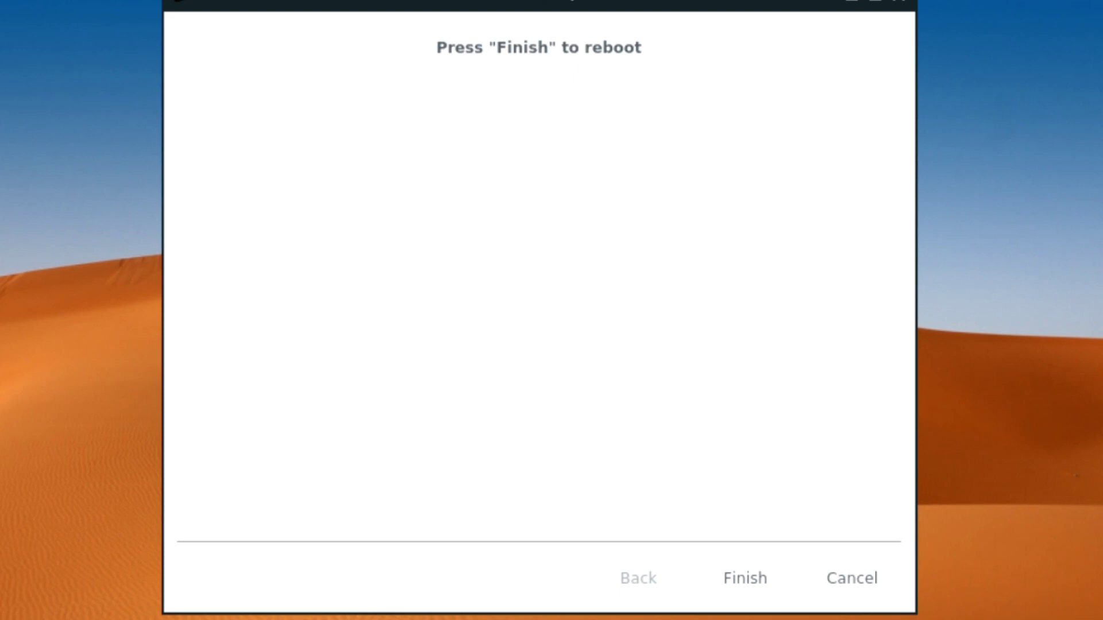
pyautogui.click(741, 580)
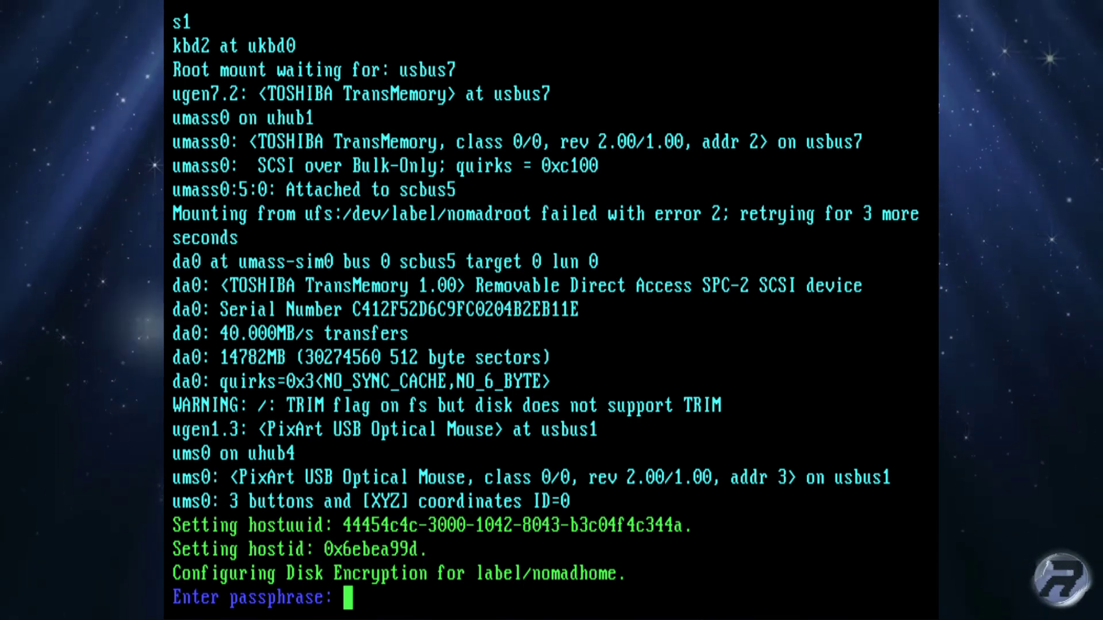
# Submit the disk encryption passphrase to unlock the encrypted /home partition
pyautogui.press('Return')
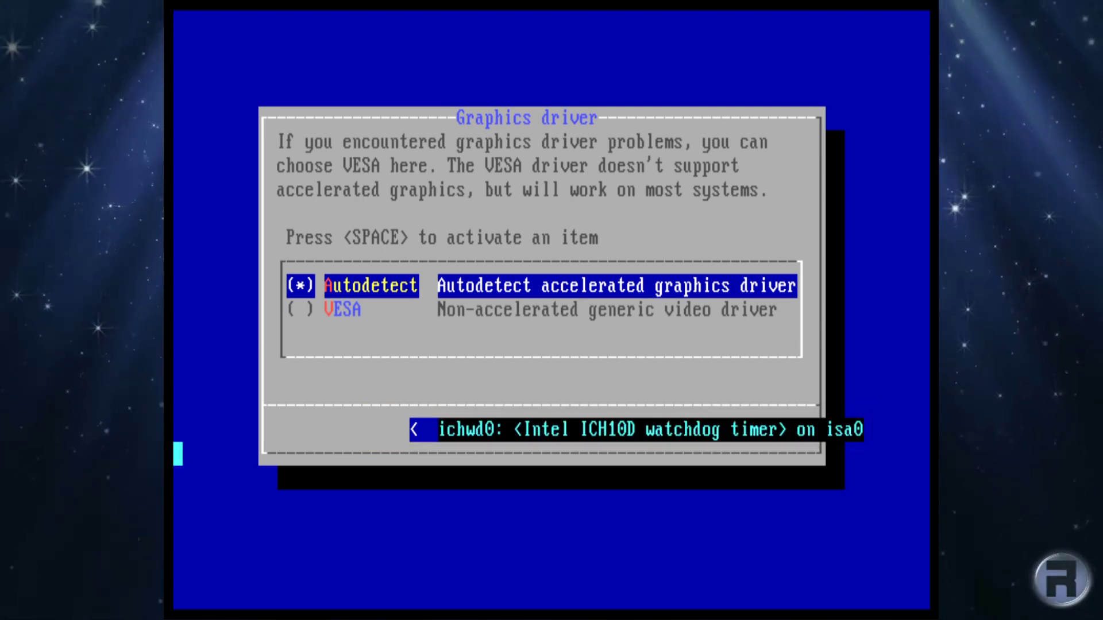
# Keep Autodetect as the graphics driver and let NomadBSD boot to the desktop
pyautogui.press('Down')
pyautogui.press('Up')
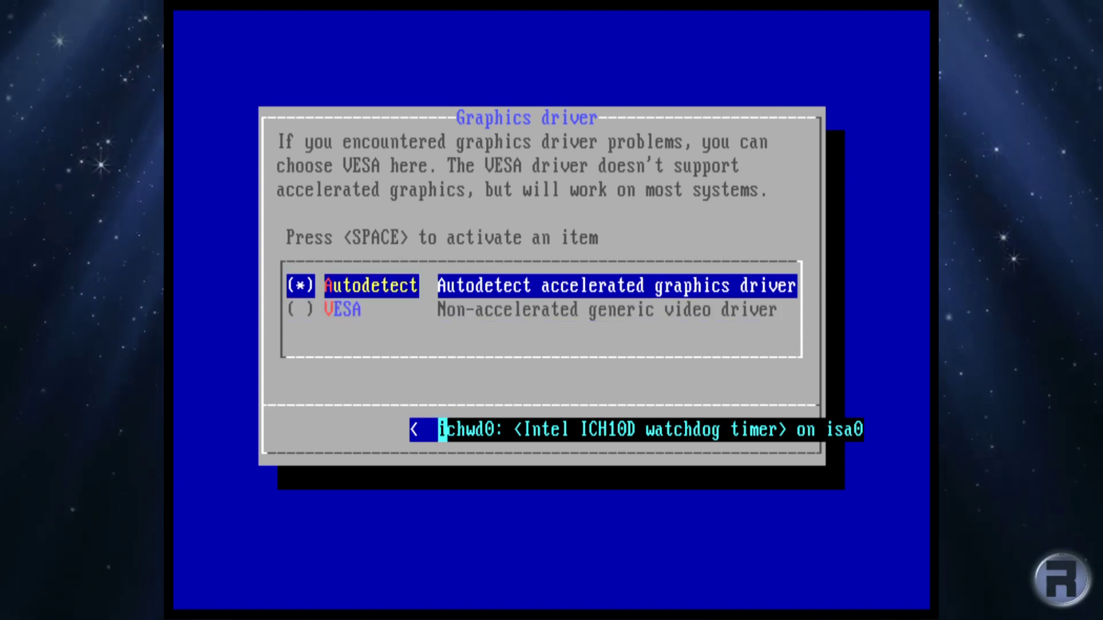
pyautogui.press('Return')
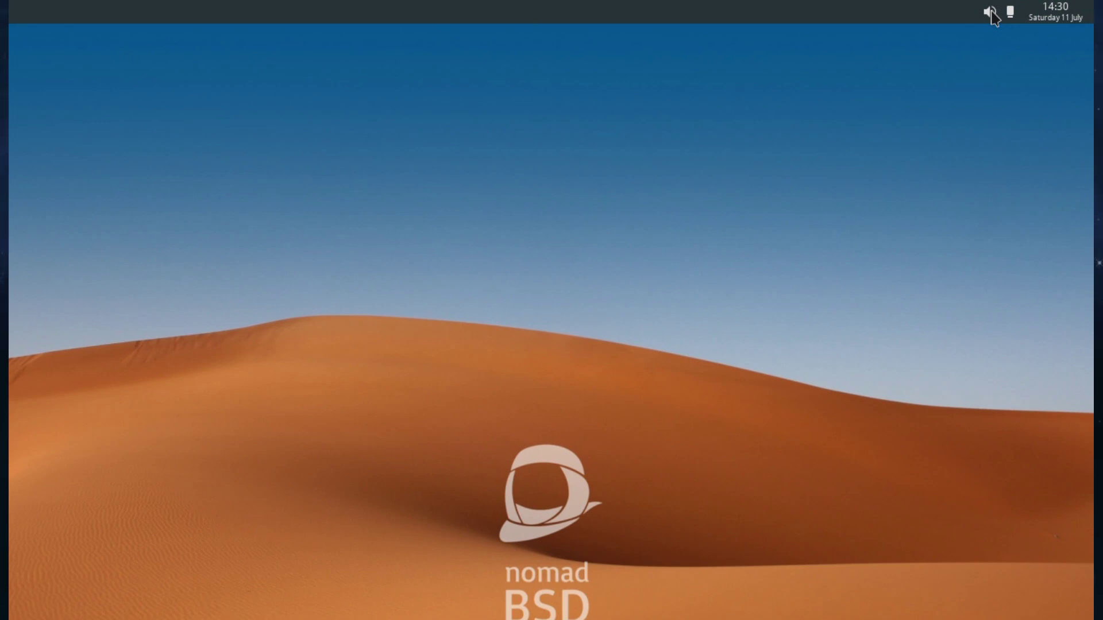
pyautogui.click(992, 13)
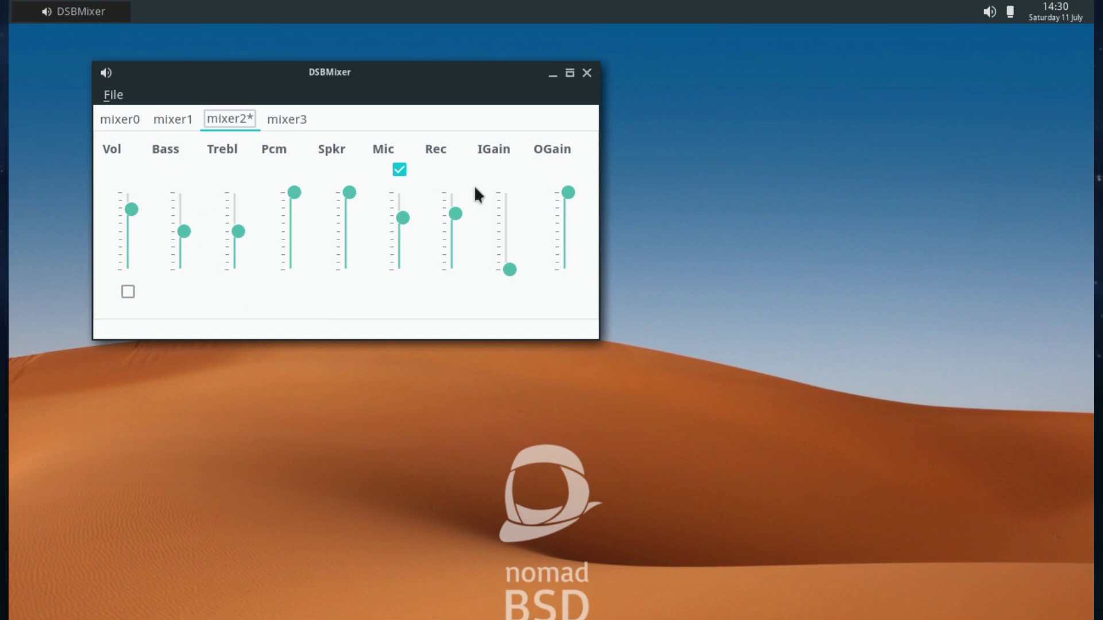
pyautogui.click(587, 72)
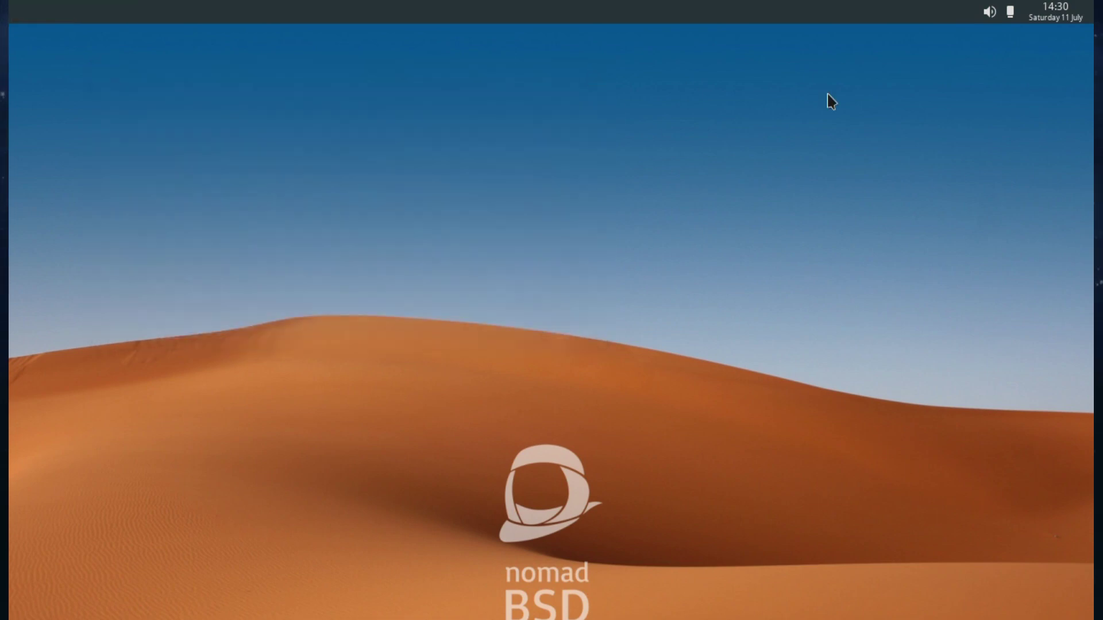
pyautogui.click(1015, 14)
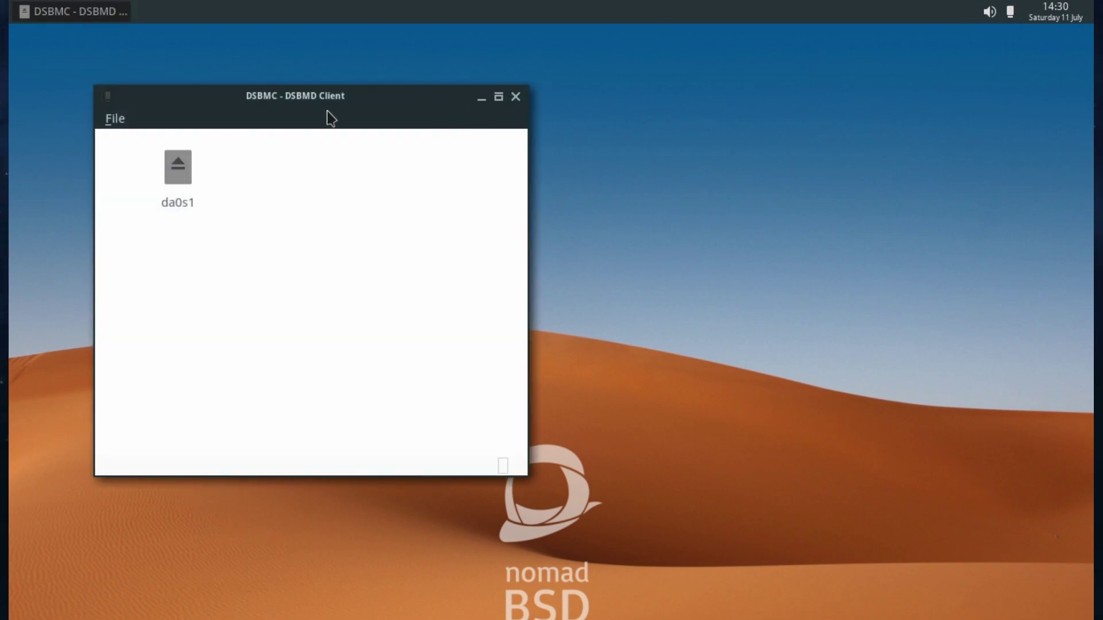
pyautogui.click(517, 97)
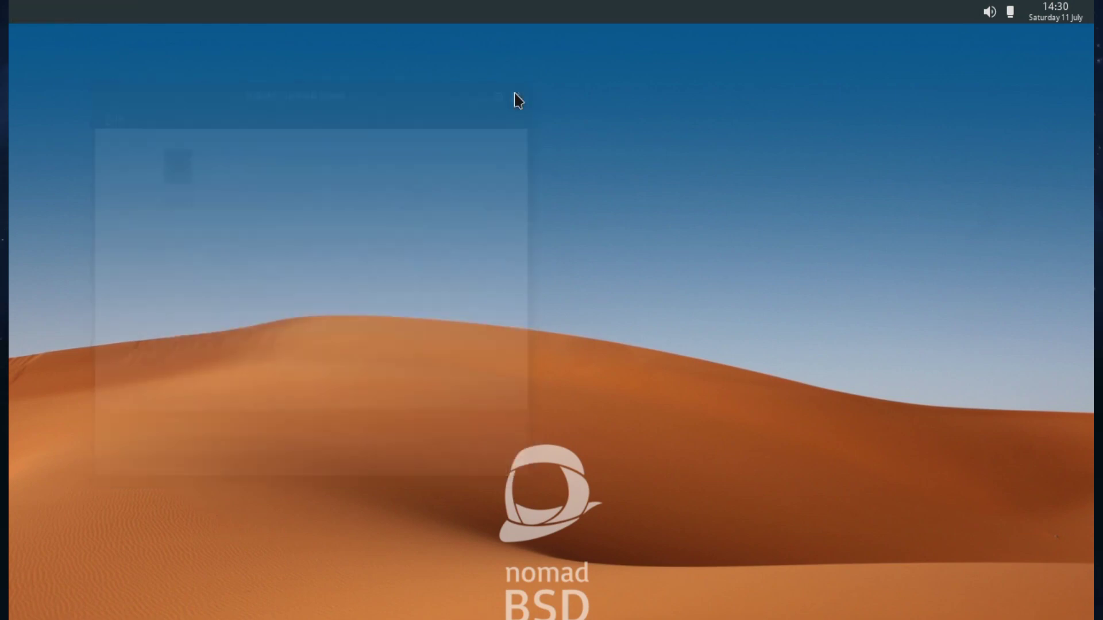
pyautogui.click(1063, 22)
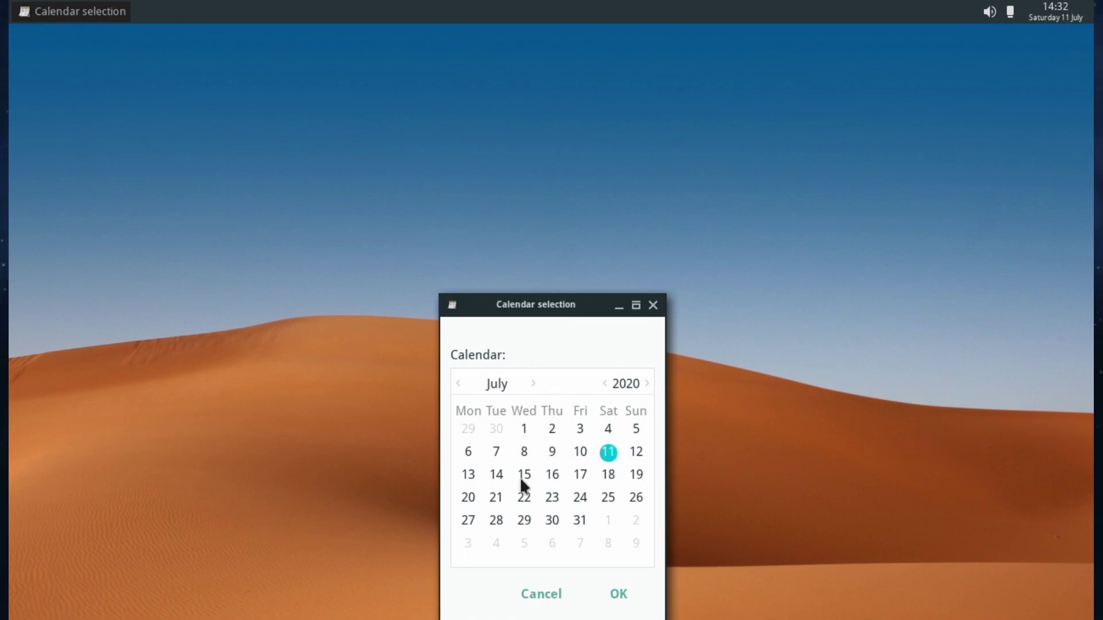
pyautogui.click(653, 305)
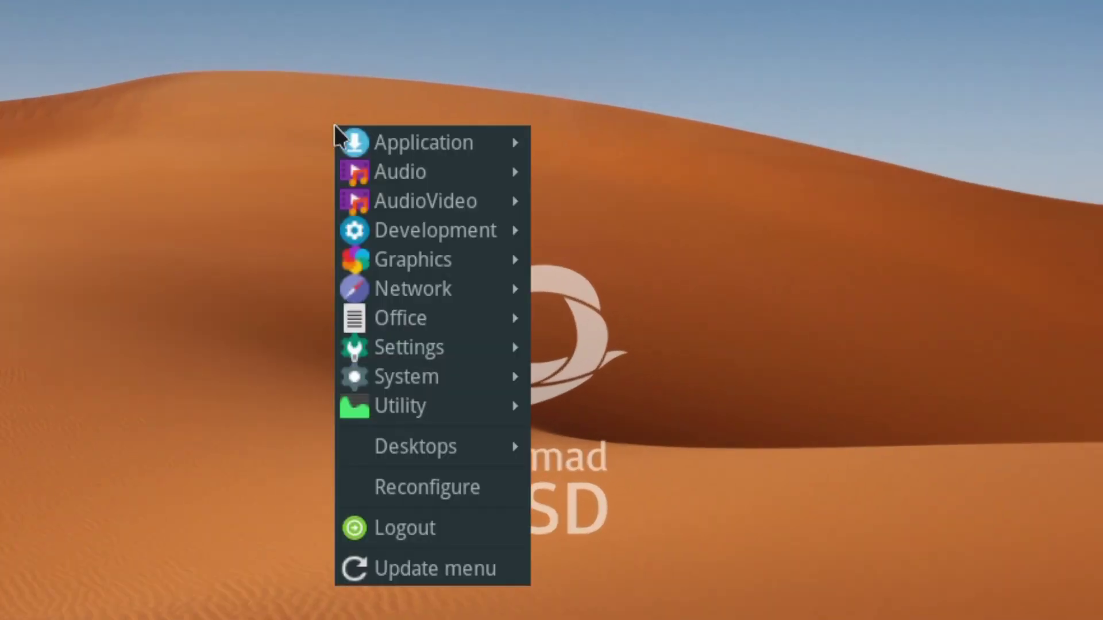
# Browse the Openbox menu's category submenus, ending on System with Add user, OctoPkg and Tint2
pyautogui.moveTo(347, 144)
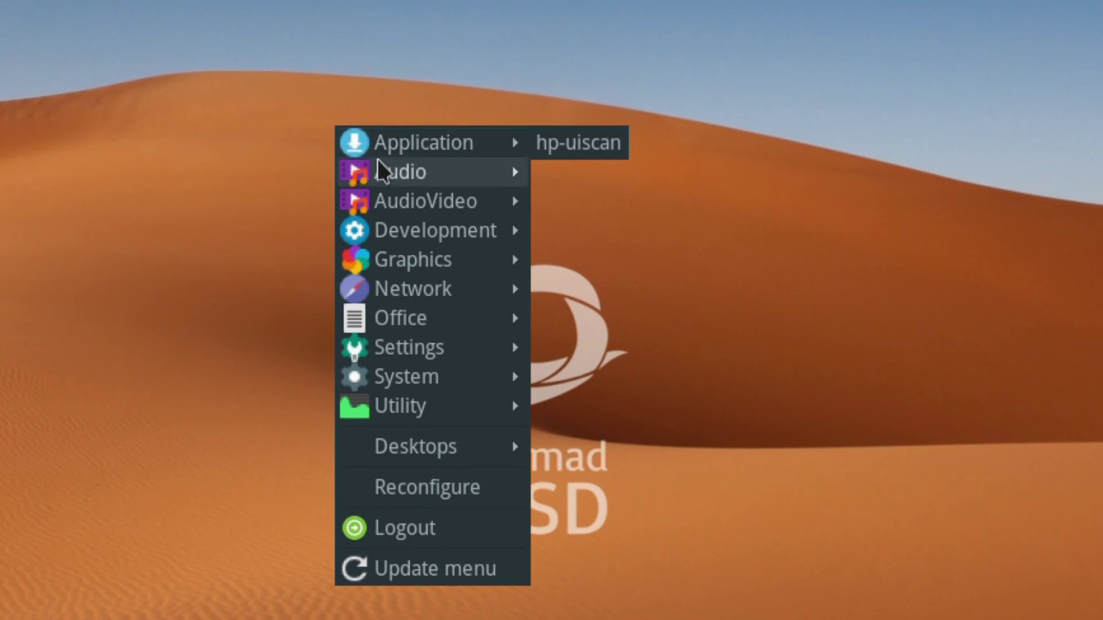
pyautogui.moveTo(380, 164)
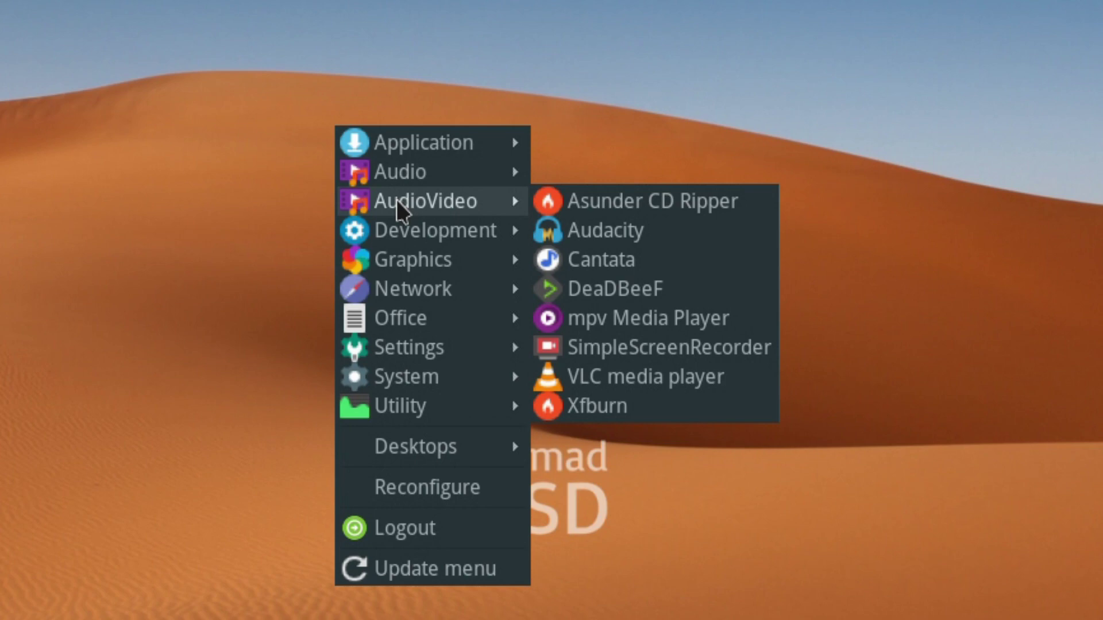
pyautogui.moveTo(396, 219)
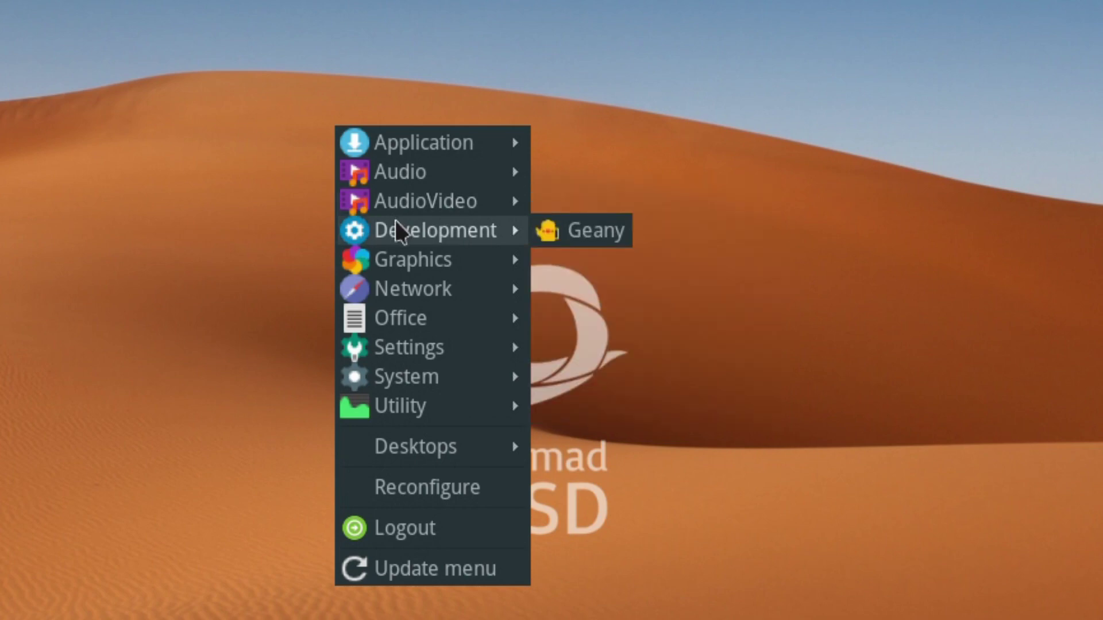
pyautogui.moveTo(402, 259)
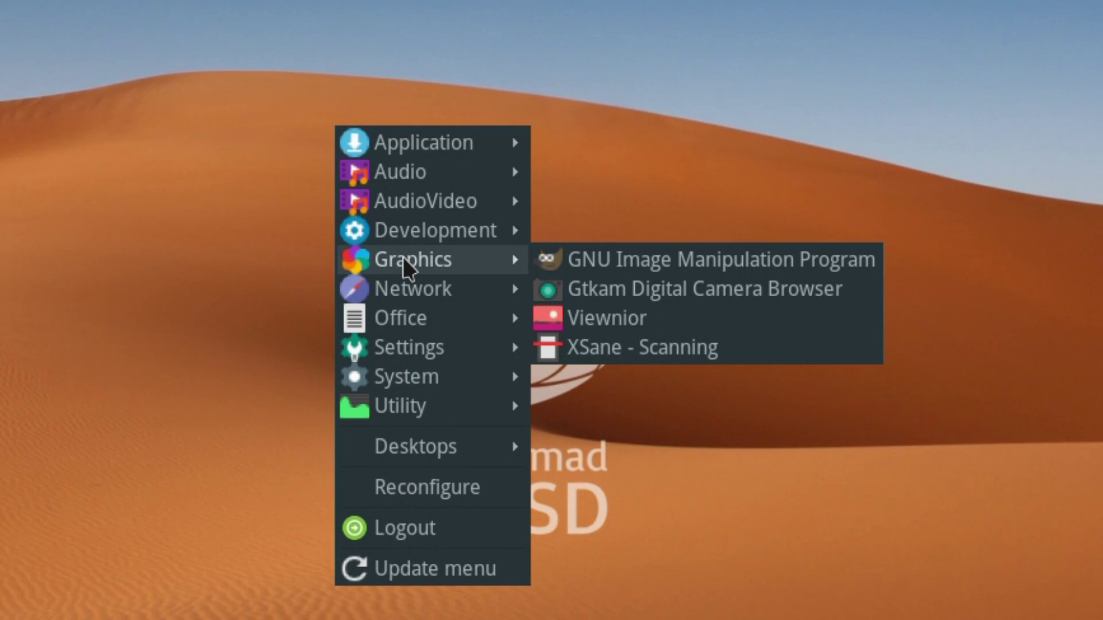
pyautogui.moveTo(407, 278)
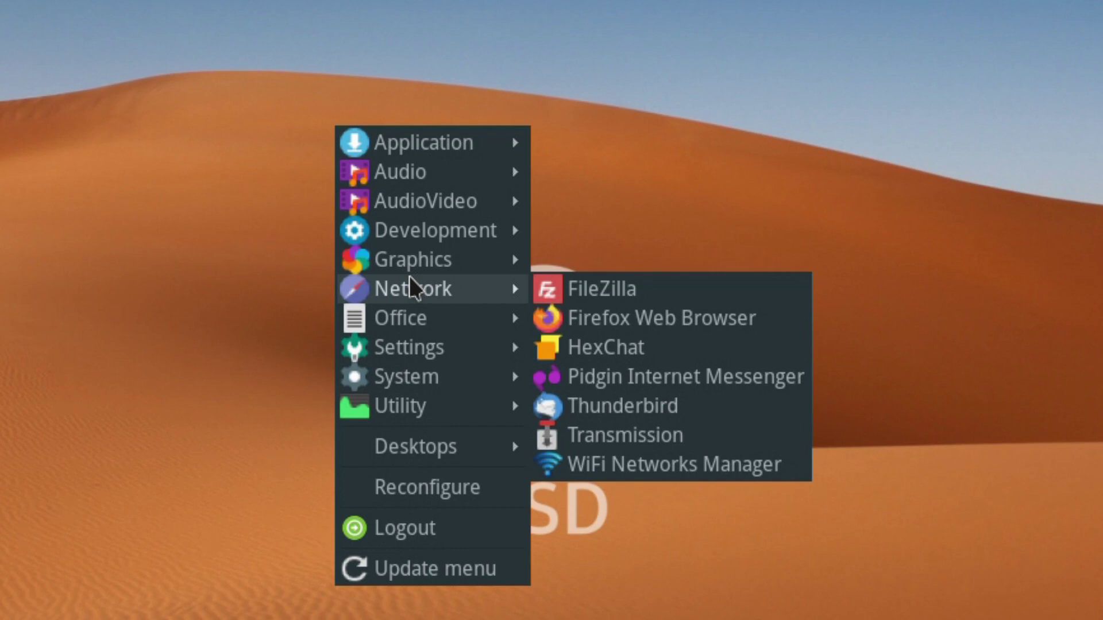
pyautogui.moveTo(422, 320)
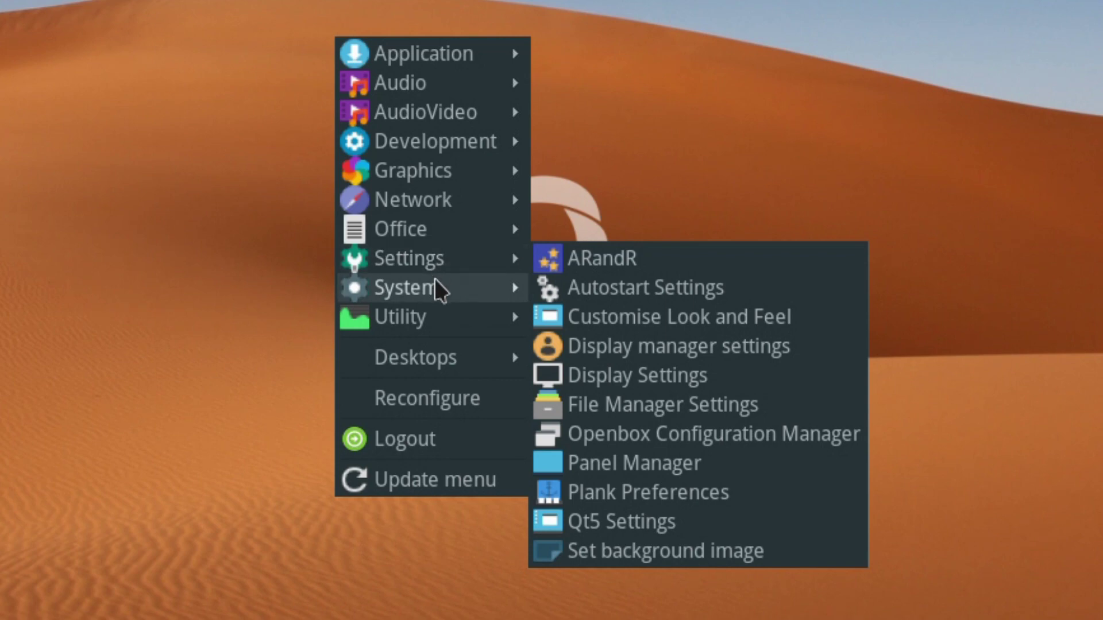
pyautogui.moveTo(435, 280)
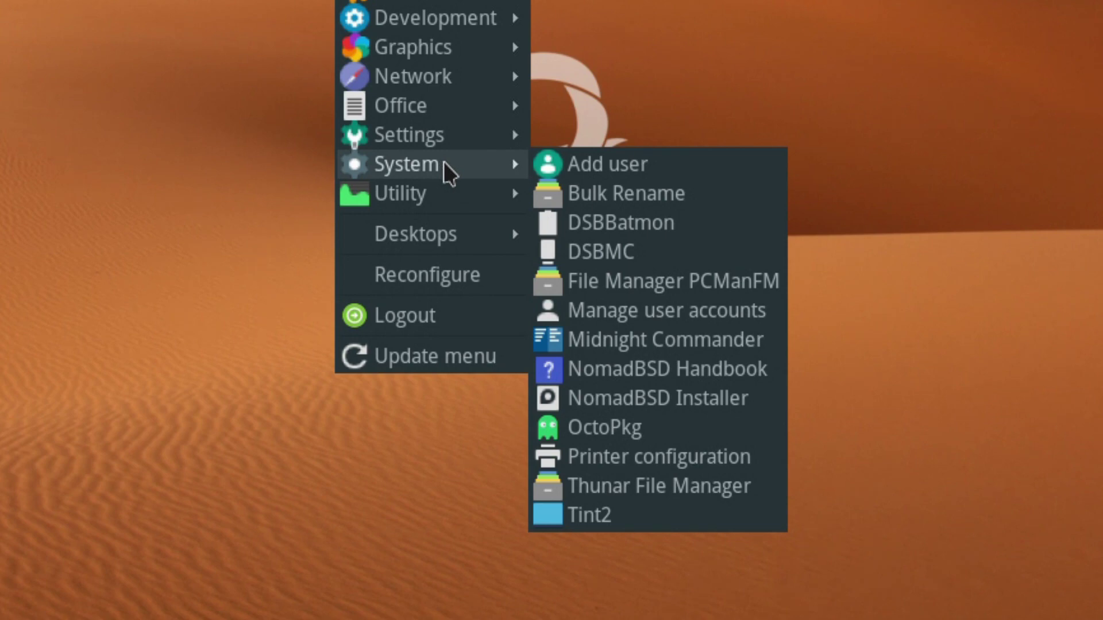
# Look through the System and Utility submenus, then refresh the menu with Update menu
pyautogui.moveTo(427, 190)
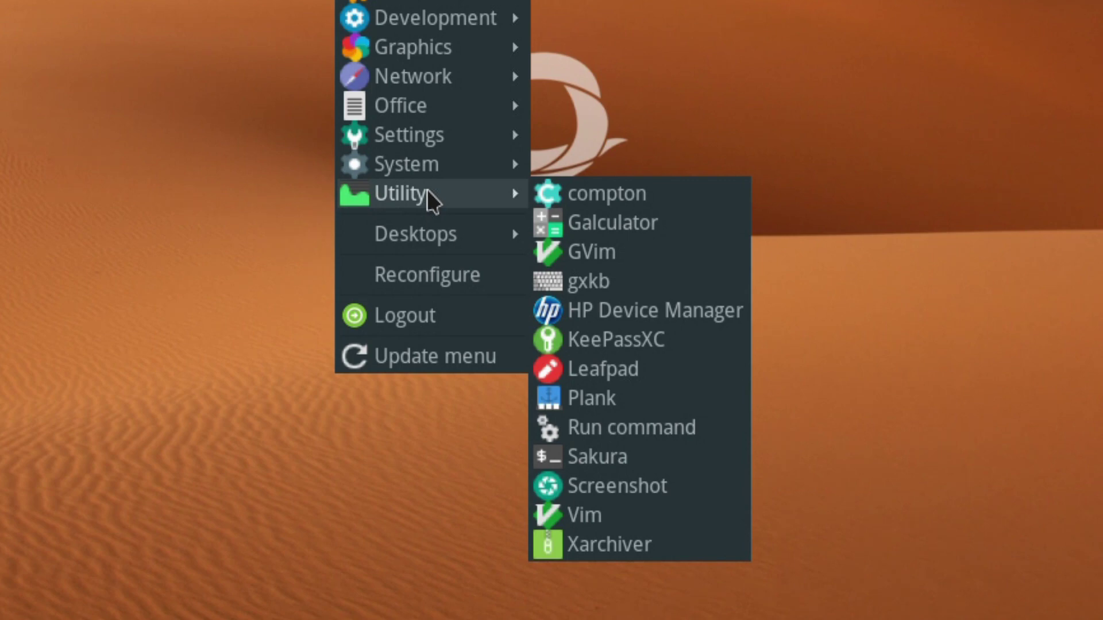
pyautogui.moveTo(447, 236)
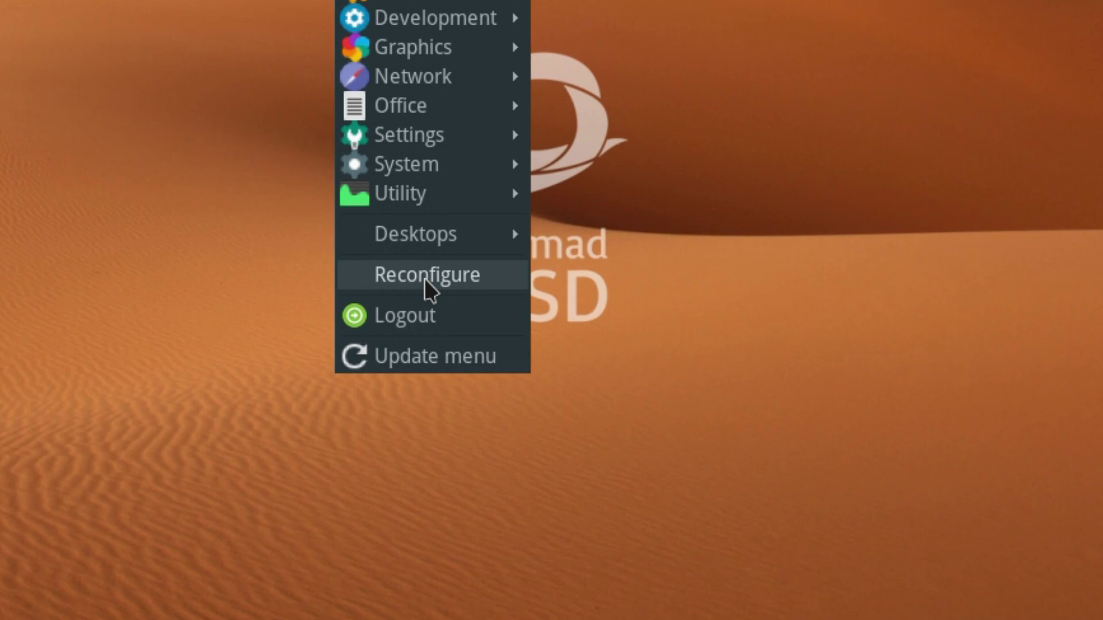
pyautogui.click(379, 366)
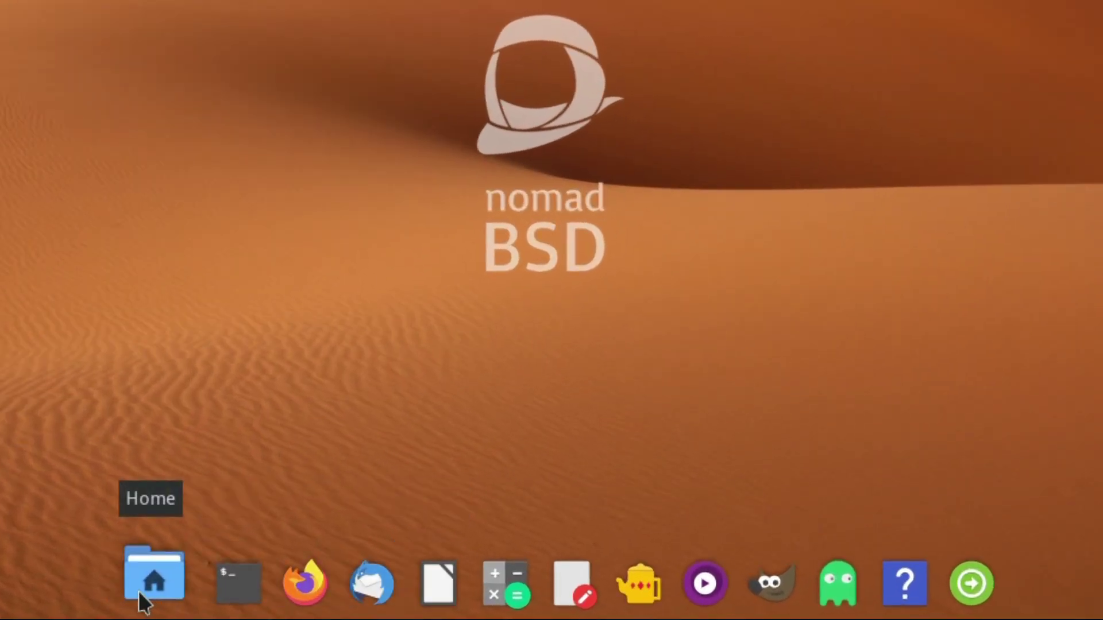
# Open the home folder in the file manager and a sakura terminal, moved up and right
pyautogui.click(143, 586)
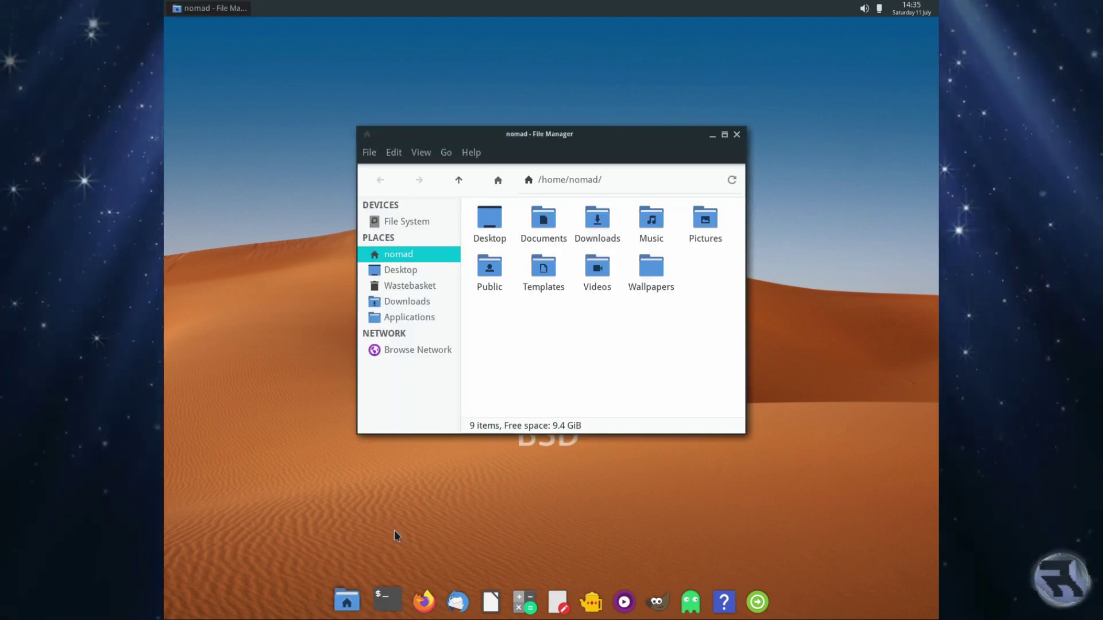
pyautogui.click(390, 611)
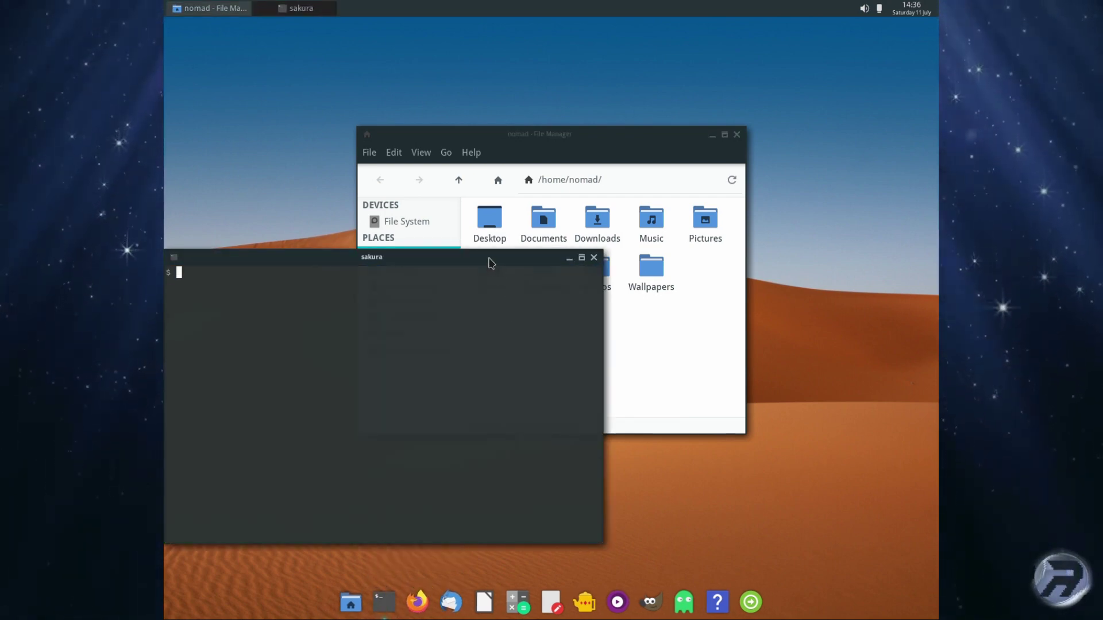
pyautogui.moveTo(489, 258); pyautogui.dragTo(504, 208)
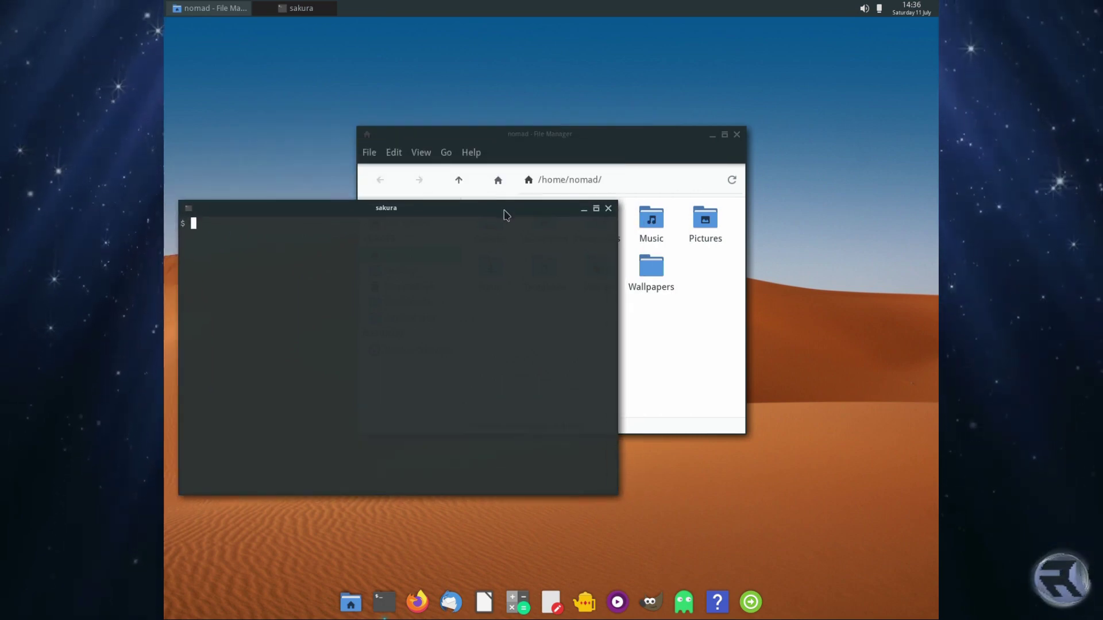
pyautogui.click(417, 600)
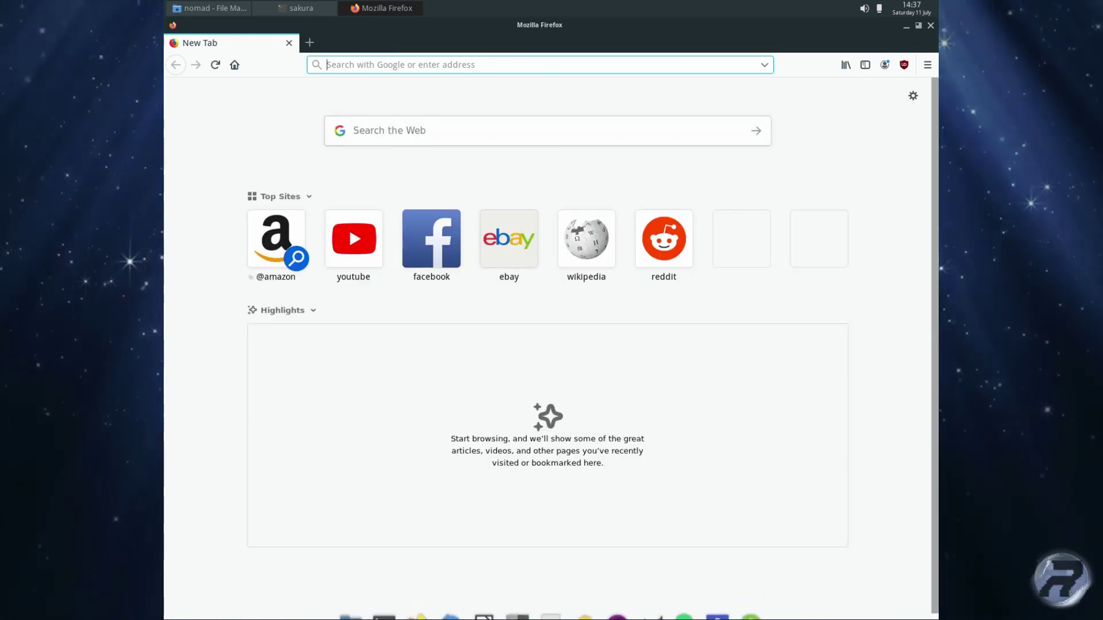
# View the About Firefox information from the Help menu, then close the browser
pyautogui.click(927, 65)
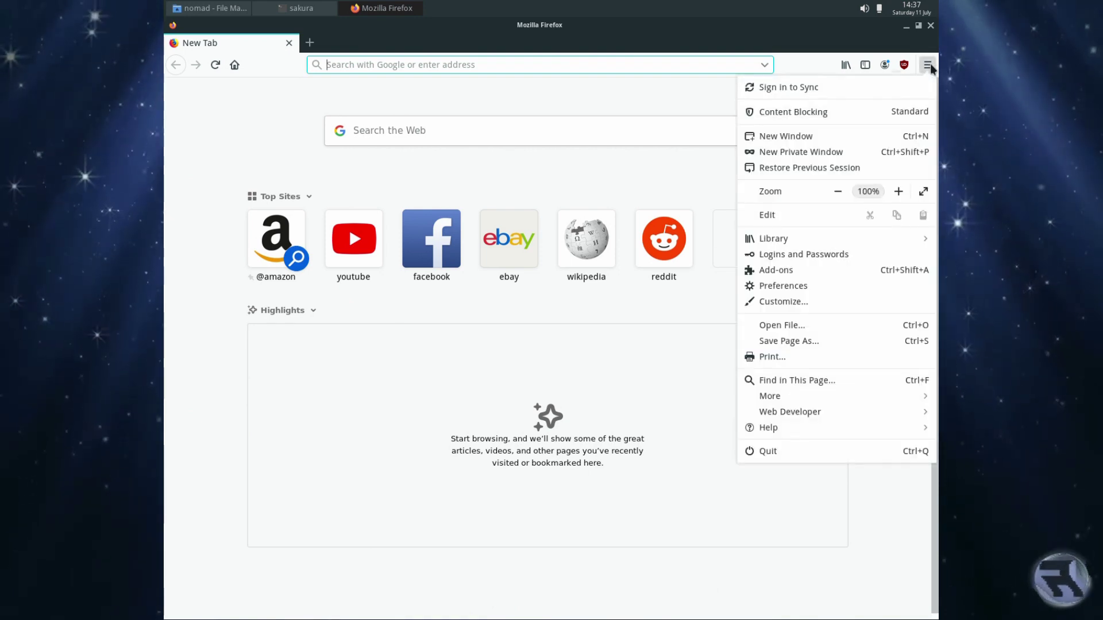
pyautogui.click(770, 431)
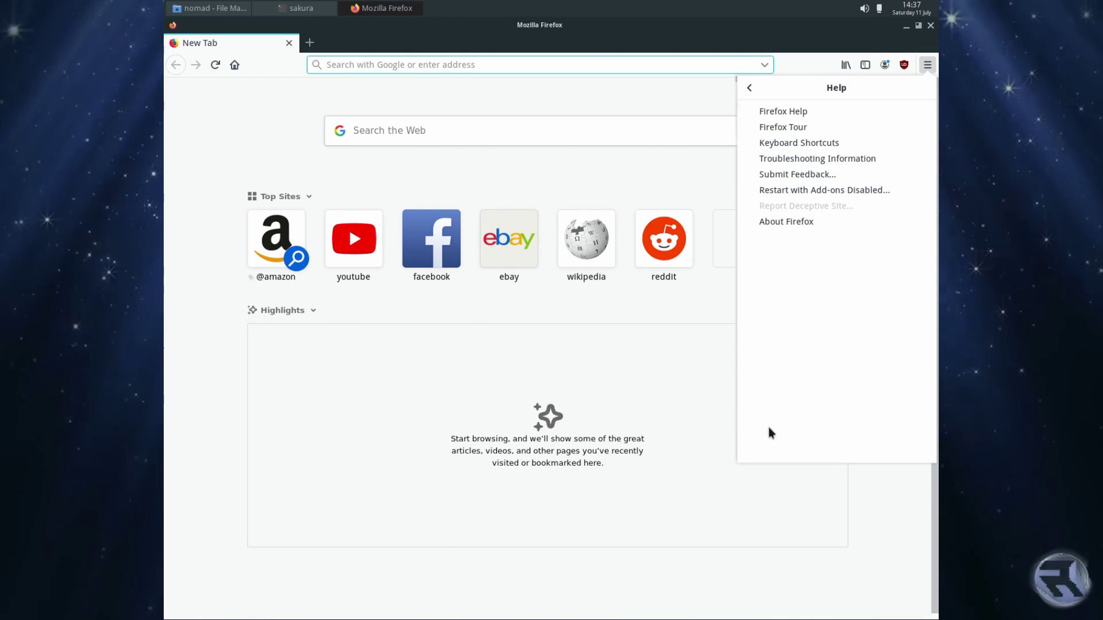
pyautogui.click(796, 222)
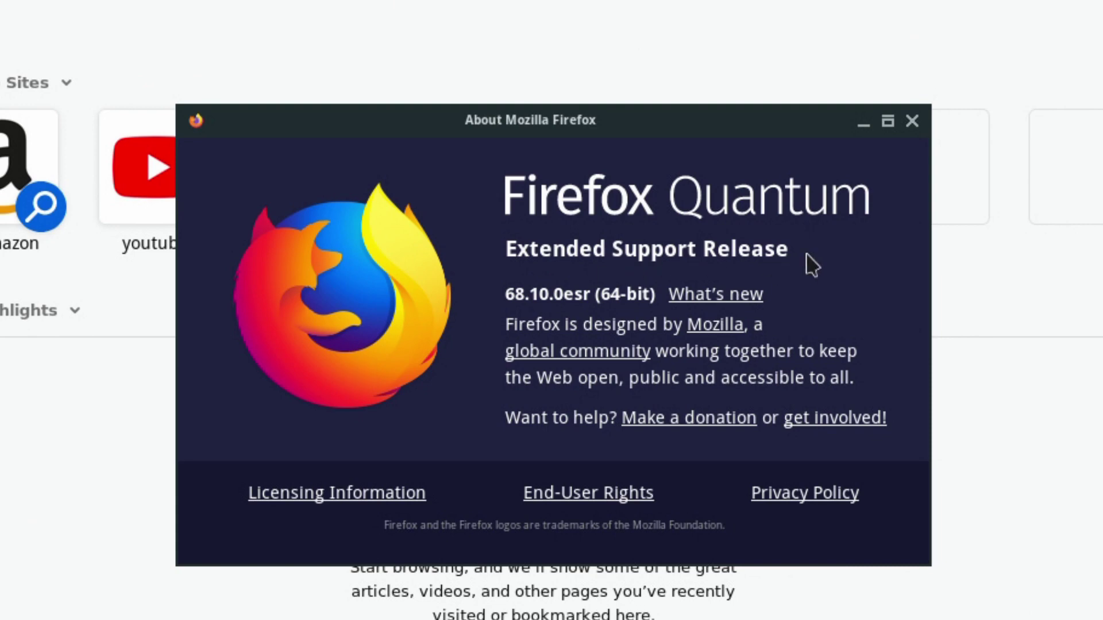
pyautogui.click(912, 122)
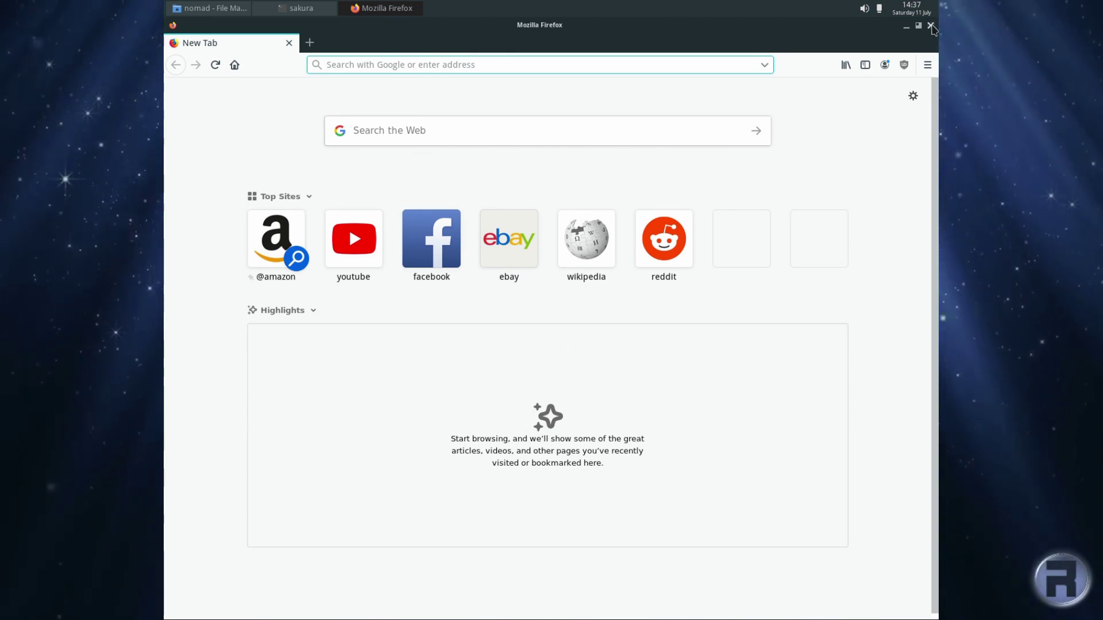
pyautogui.click(931, 26)
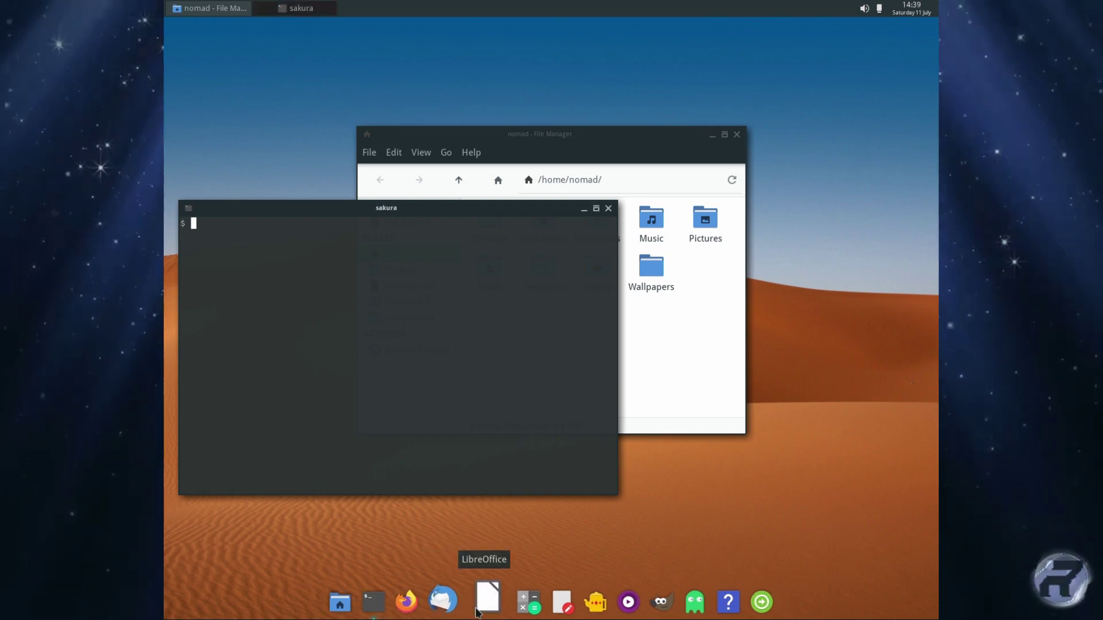
# Start a new LibreOffice Writer document with startup tips turned off and first-run notices dismissed
pyautogui.click(485, 600)
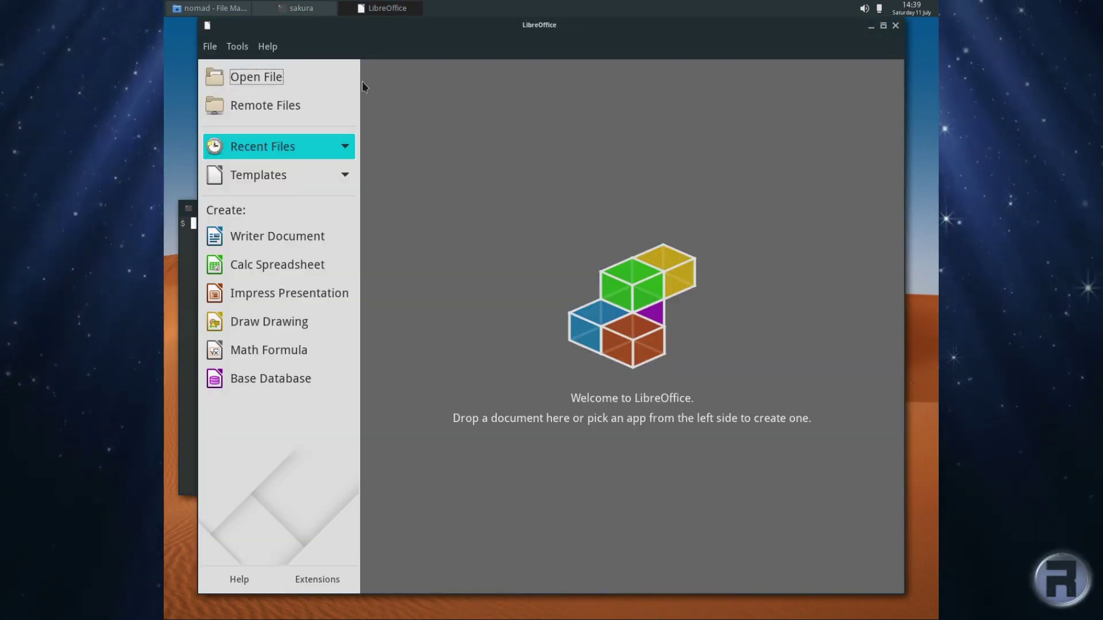
pyautogui.click(281, 240)
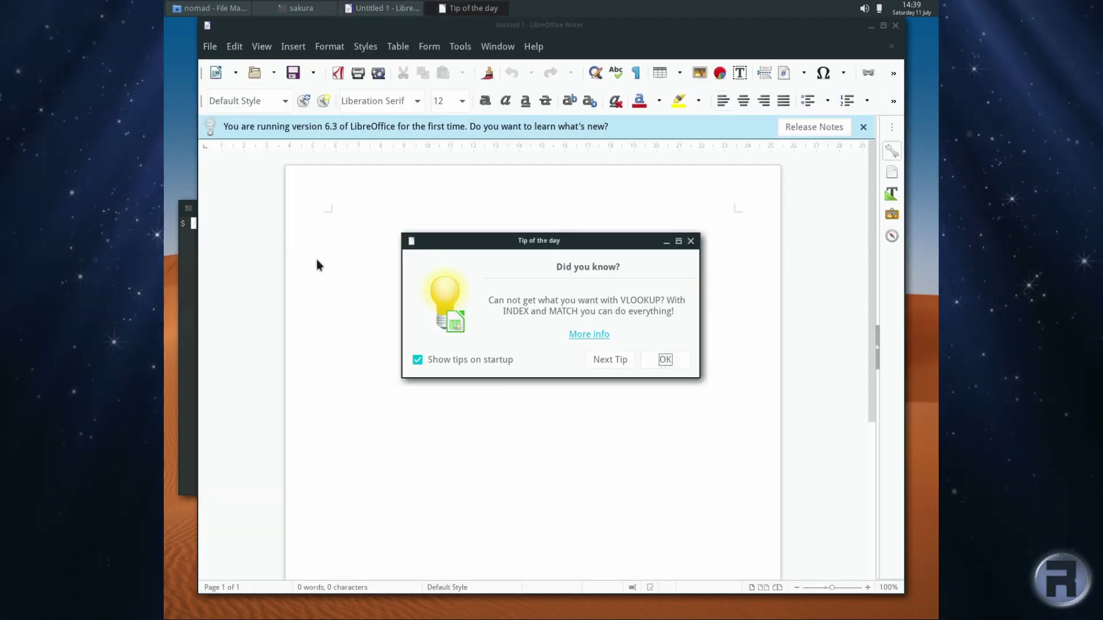
pyautogui.click(456, 360)
pyautogui.click(676, 360)
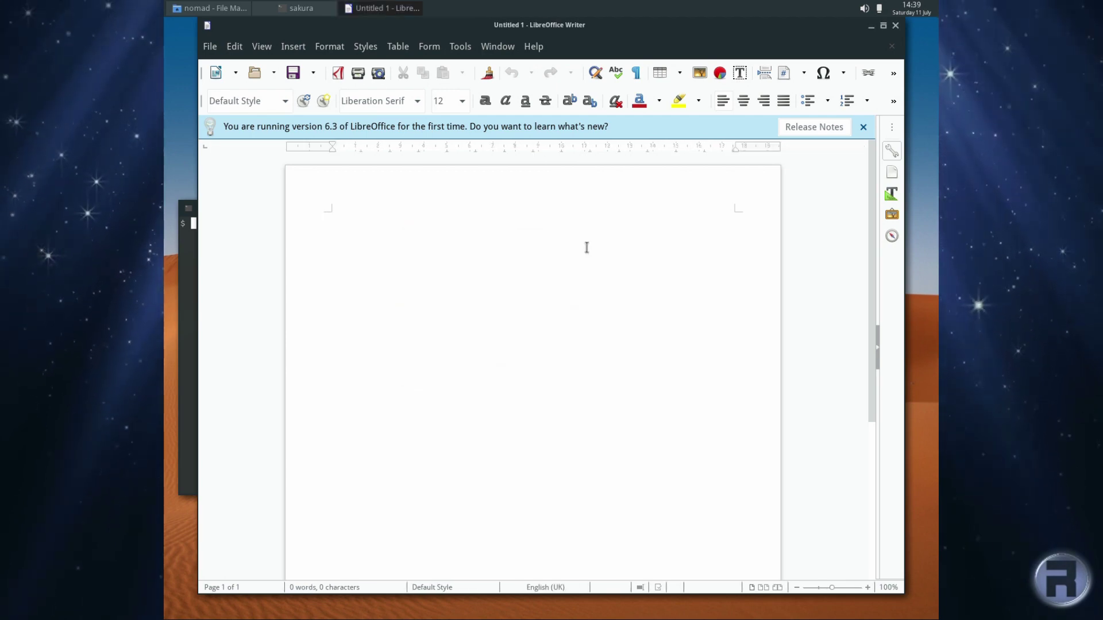
pyautogui.click(863, 127)
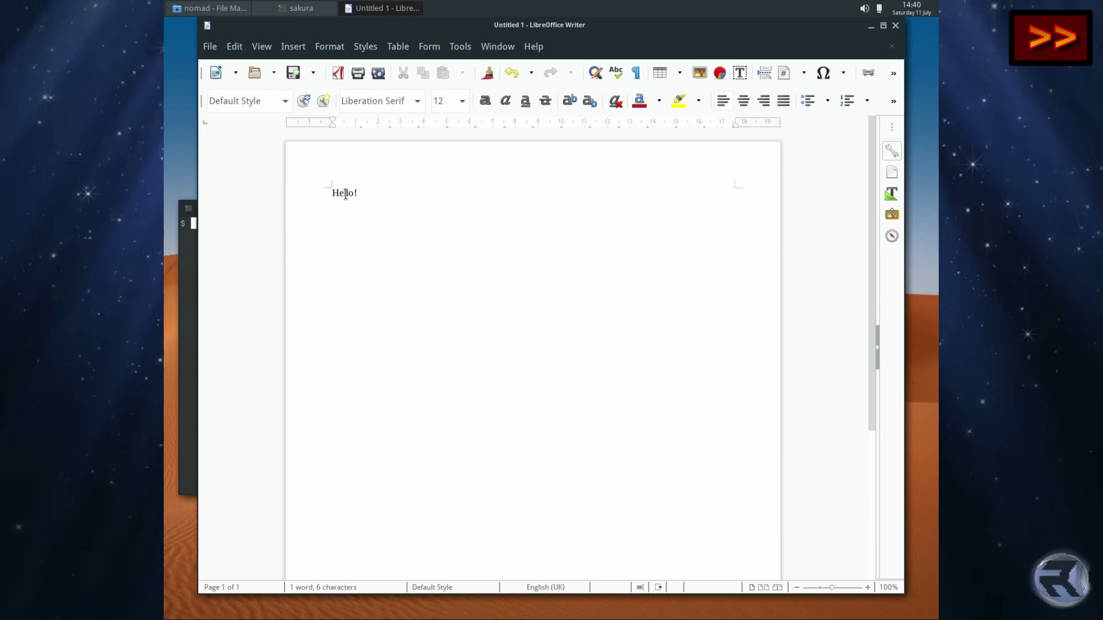
# Select the text Hello! and set its font size to 88 points
pyautogui.hotkey('ctrl', 'a')
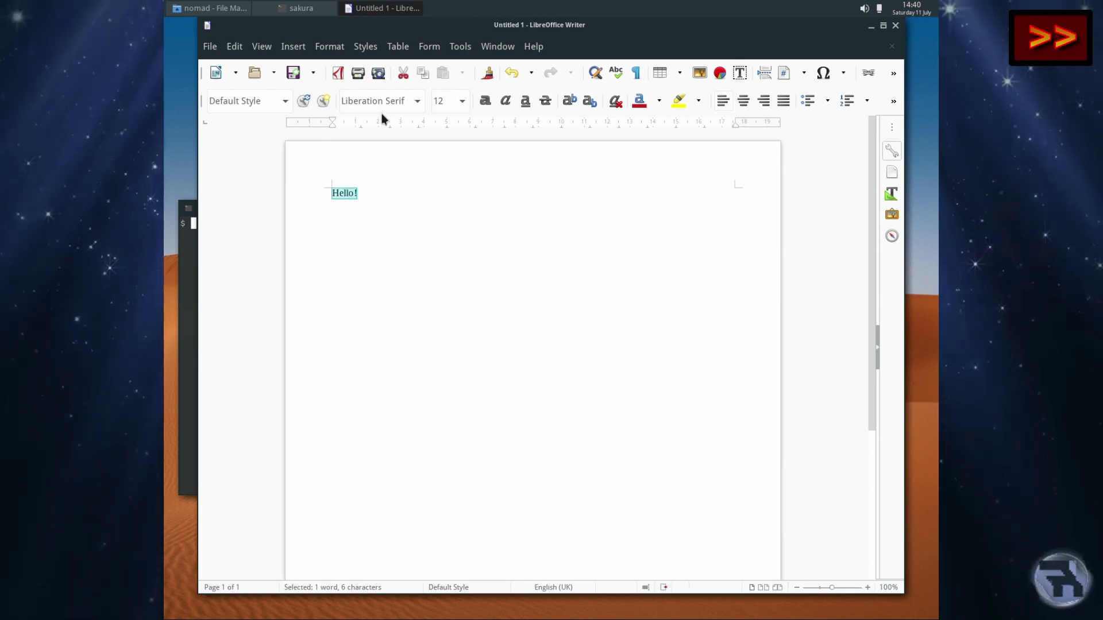
pyautogui.click(462, 102)
pyautogui.scroll(-5, 448, 195)
pyautogui.scroll(-1, 447, 218)
pyautogui.click(444, 211)
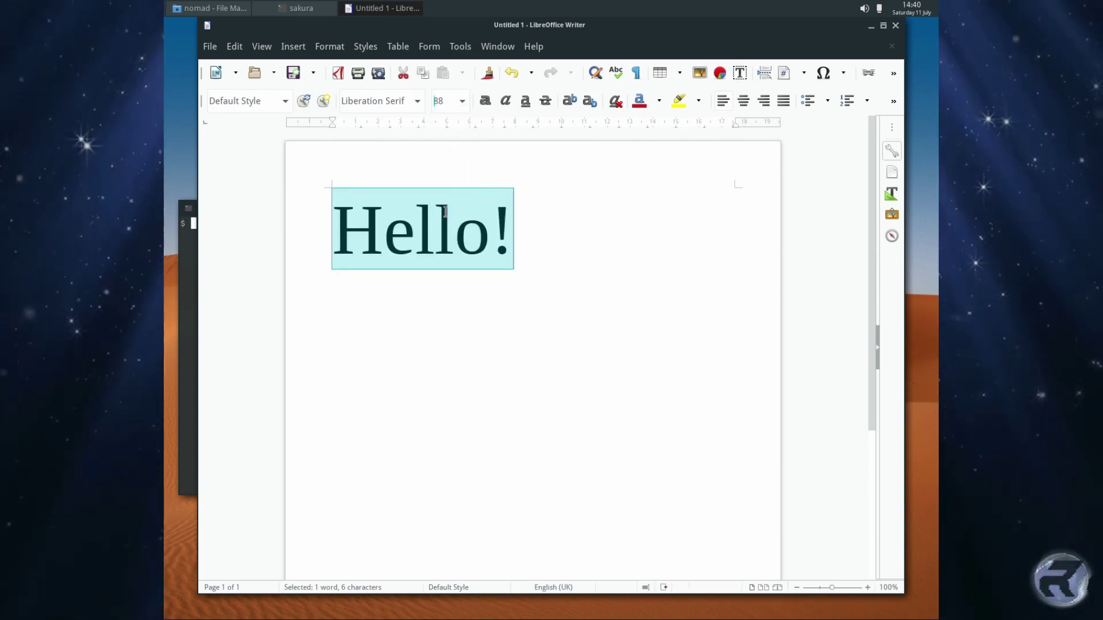
pyautogui.click(533, 49)
# View LibreOffice's version in About, then close Writer without saving the Hello! document
pyautogui.click(548, 211)
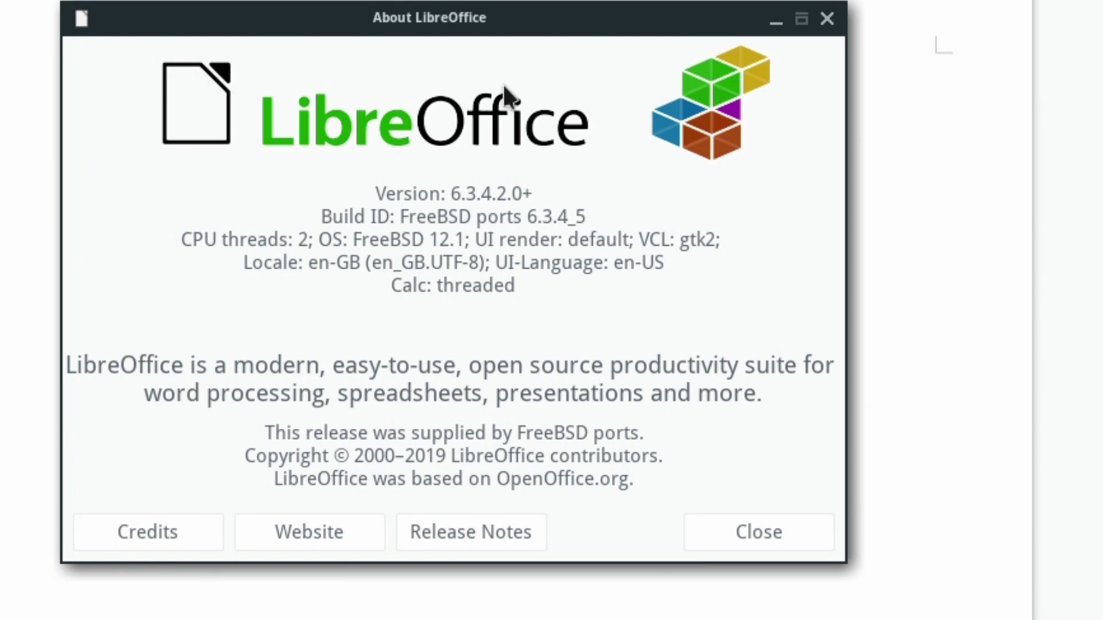
pyautogui.click(827, 19)
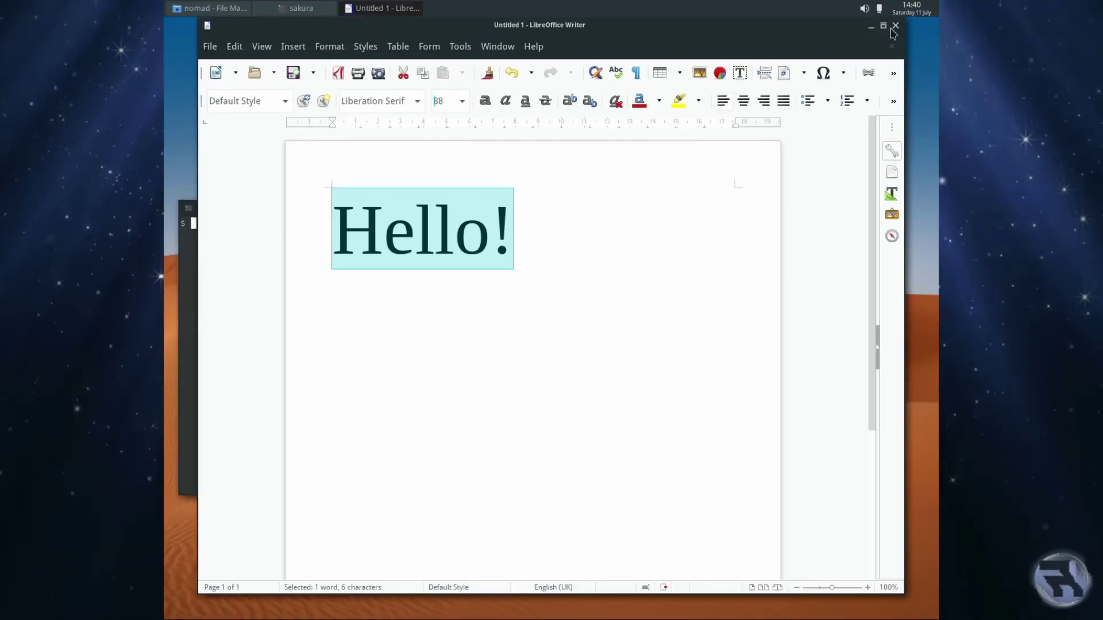
pyautogui.click(894, 27)
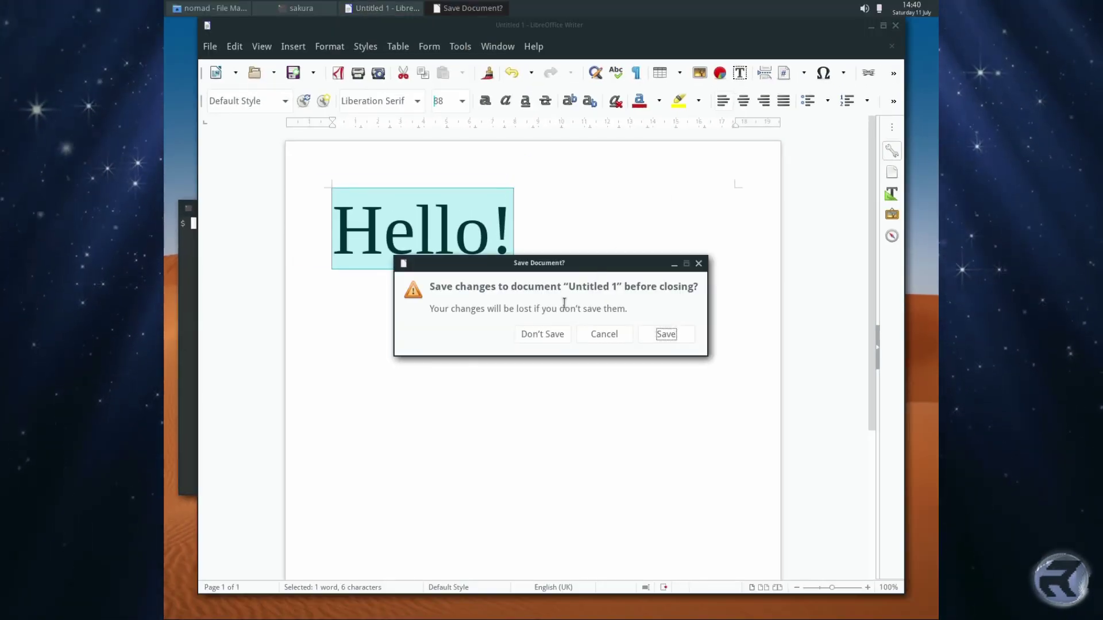
pyautogui.click(546, 332)
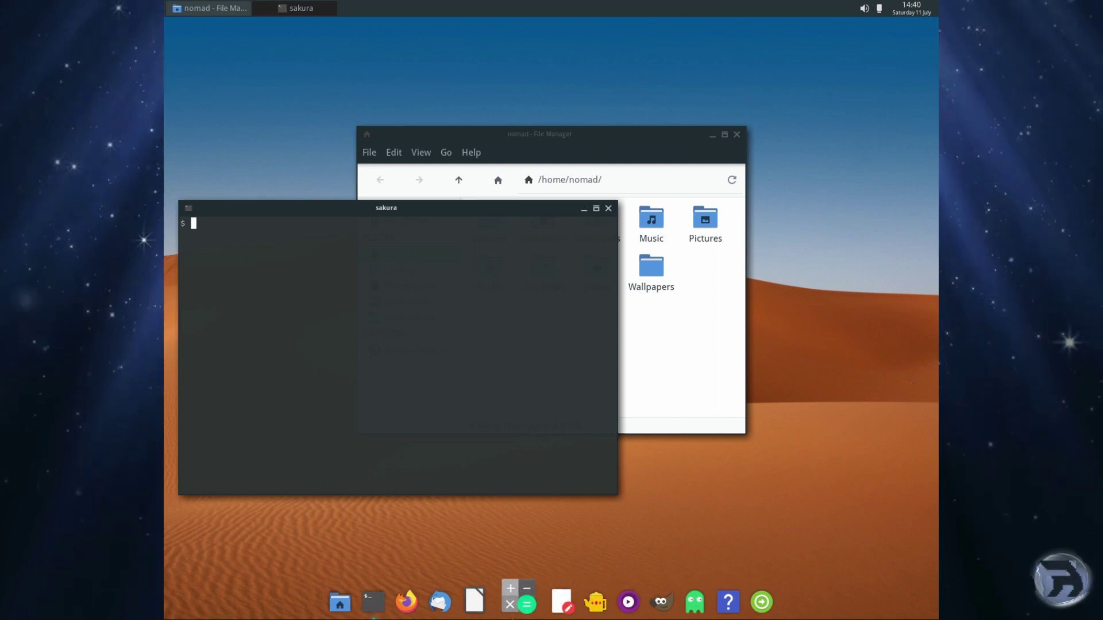
pyautogui.click(515, 603)
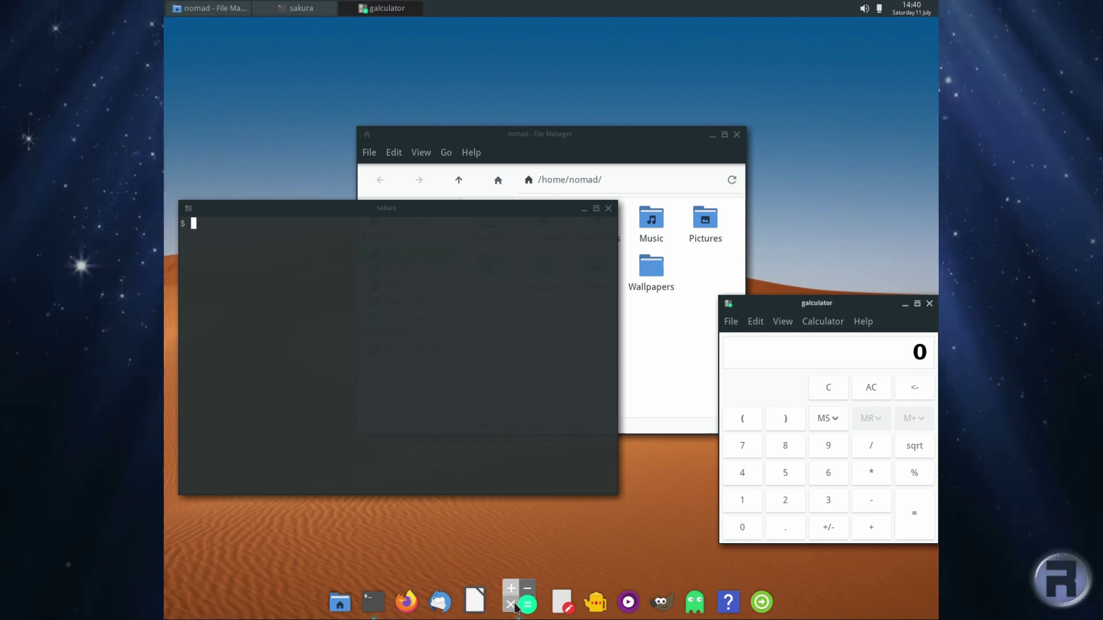
pyautogui.click(930, 304)
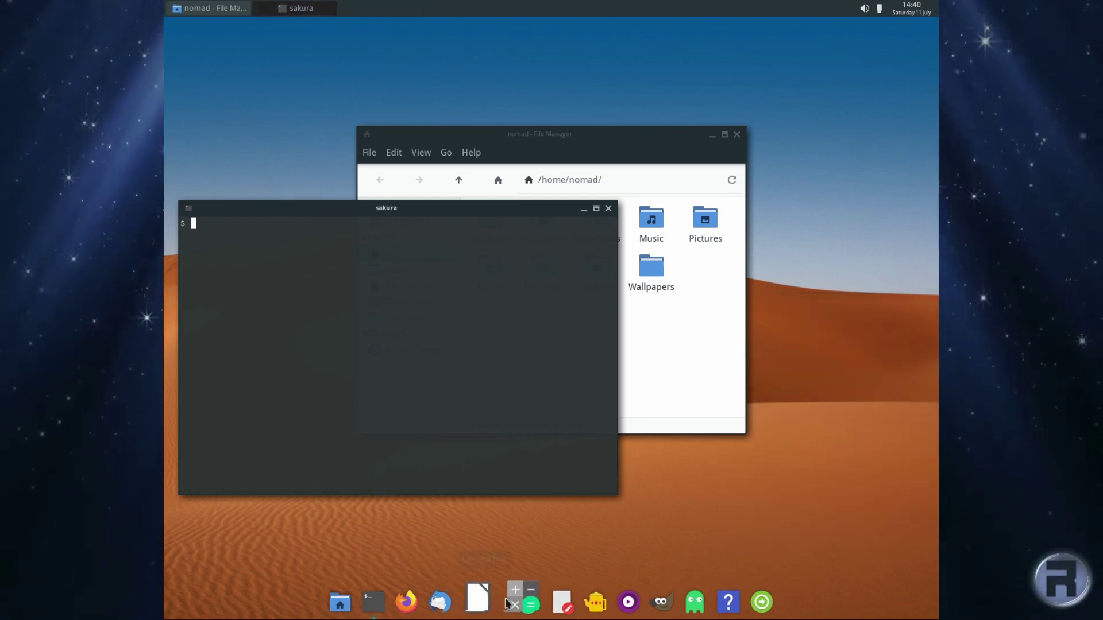
pyautogui.click(552, 598)
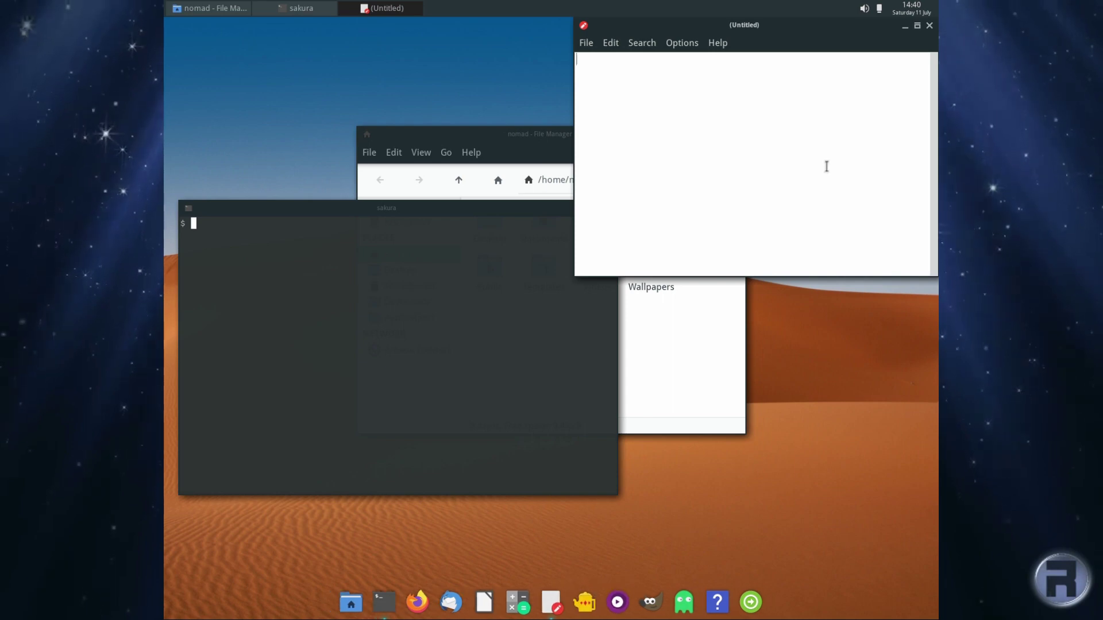
# Show Leafpad's About box with version 0.8.18.1
pyautogui.click(719, 44)
pyautogui.click(725, 65)
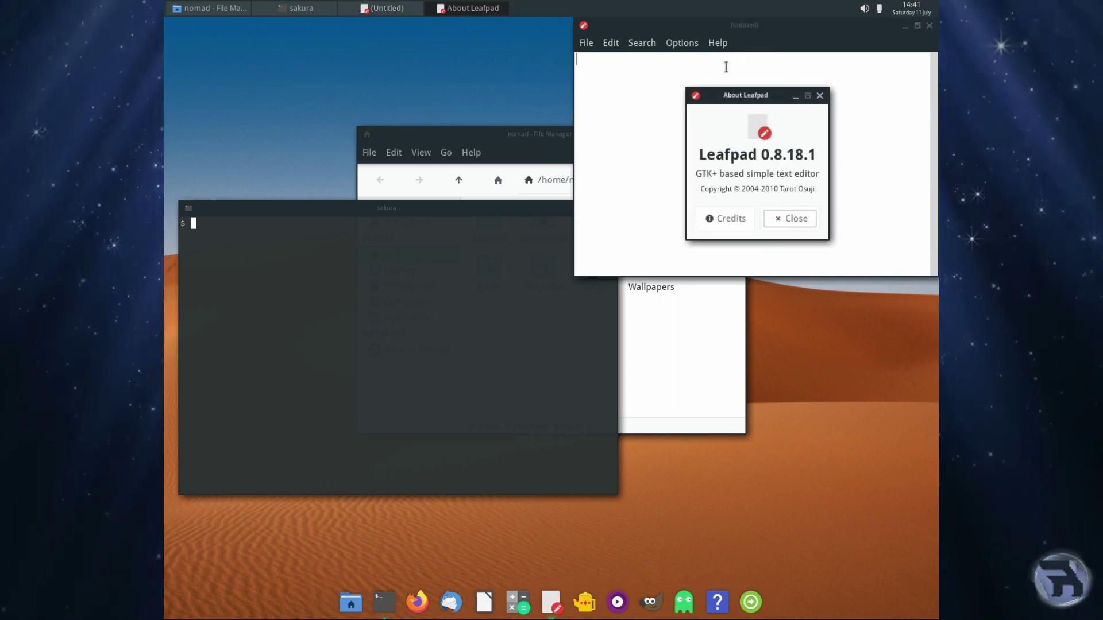
pyautogui.click(584, 603)
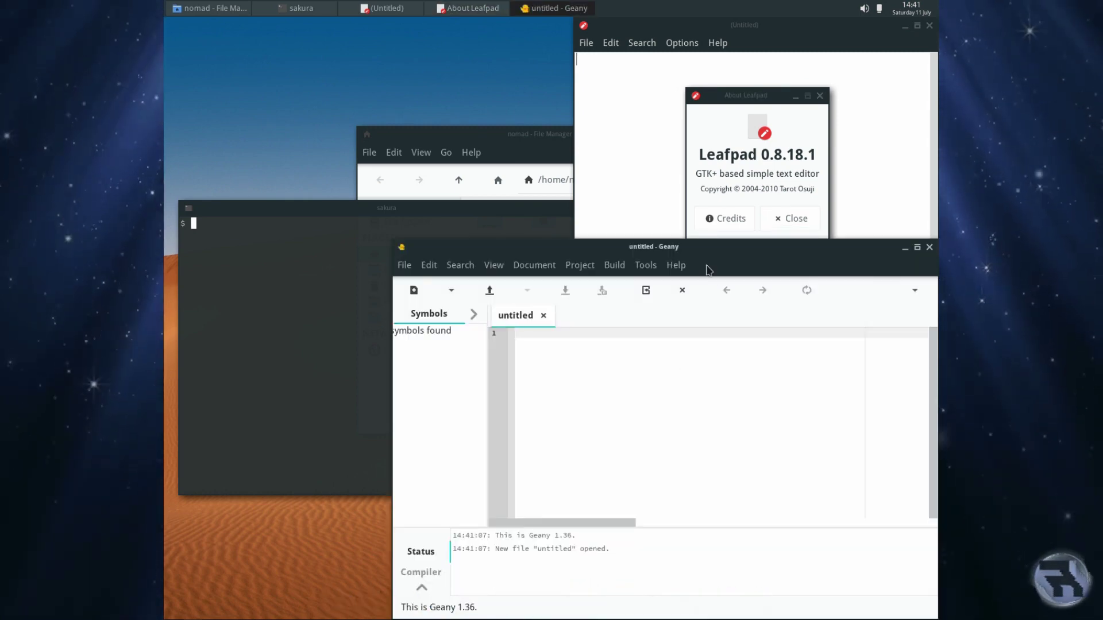
# Show Geany's About box for version 1.36 "Poliff"
pyautogui.click(680, 266)
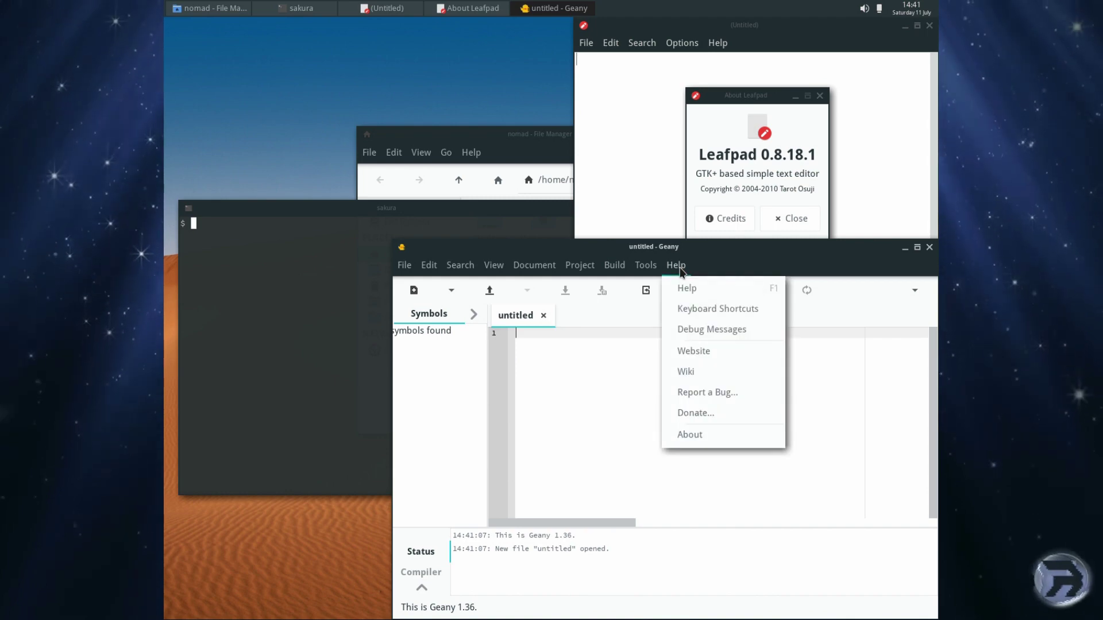
pyautogui.click(704, 435)
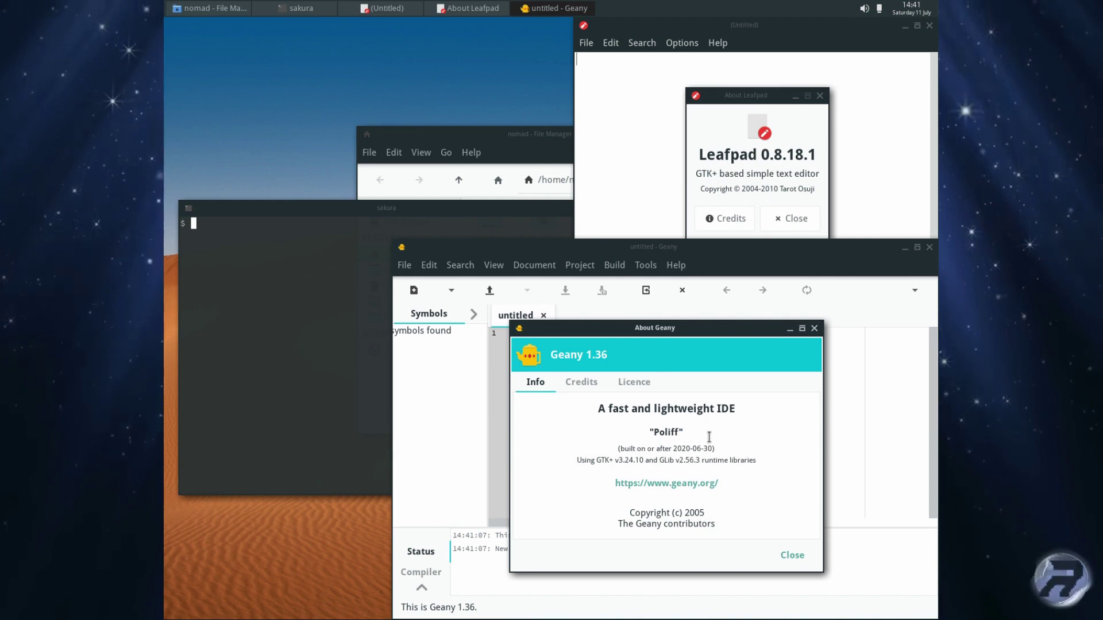
pyautogui.moveTo(520, 615)
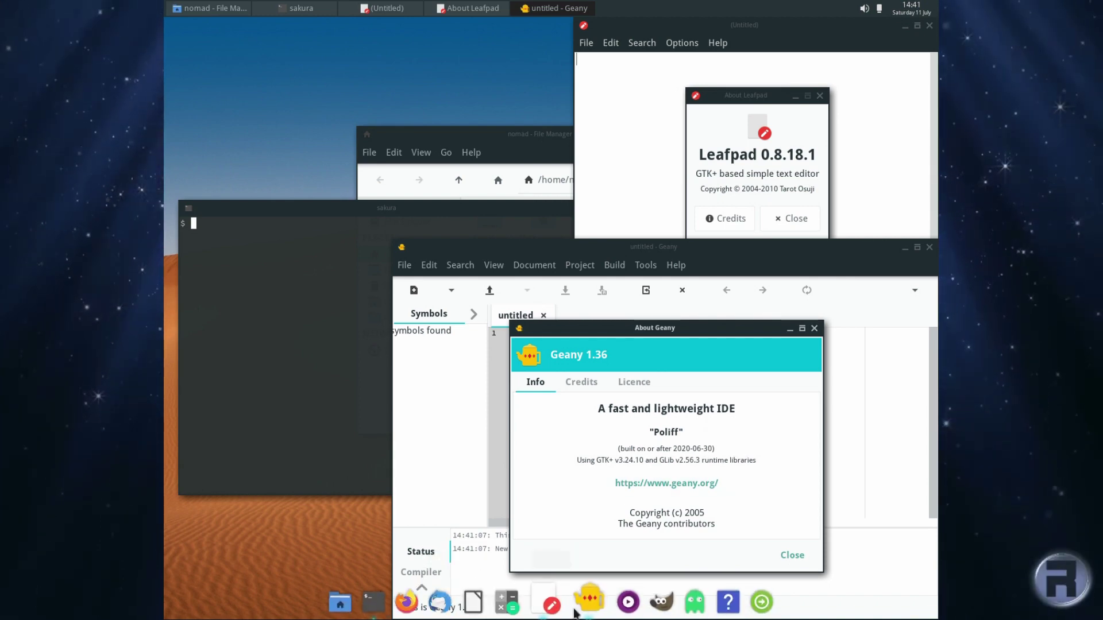
pyautogui.click(620, 603)
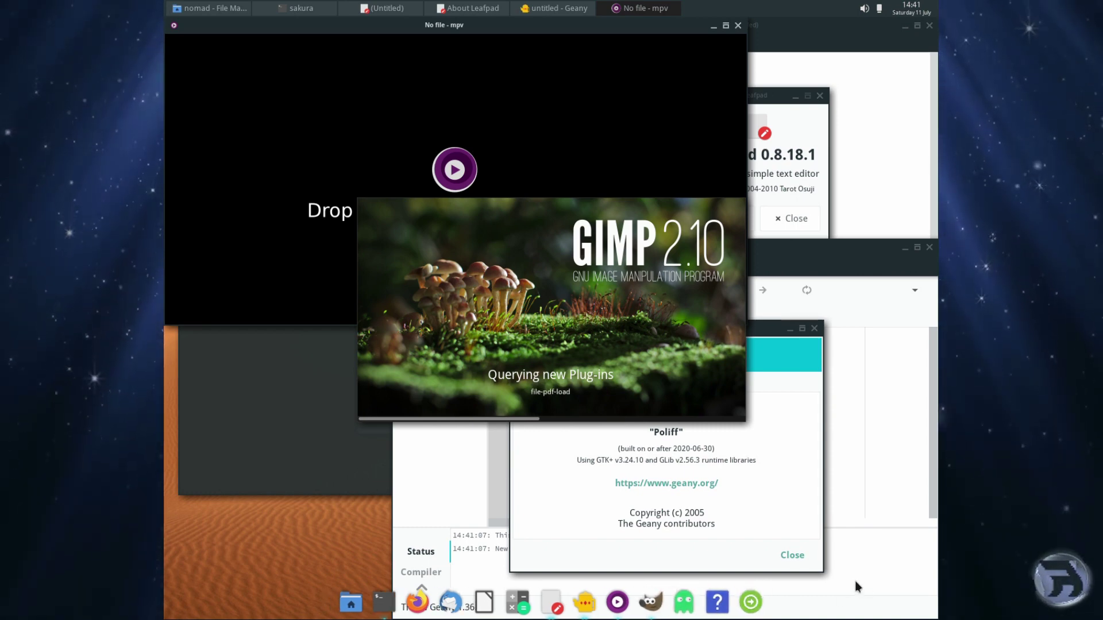
# Close the About Geany box and show GIMP's About dialog with version 2.10.18
pyautogui.click(790, 557)
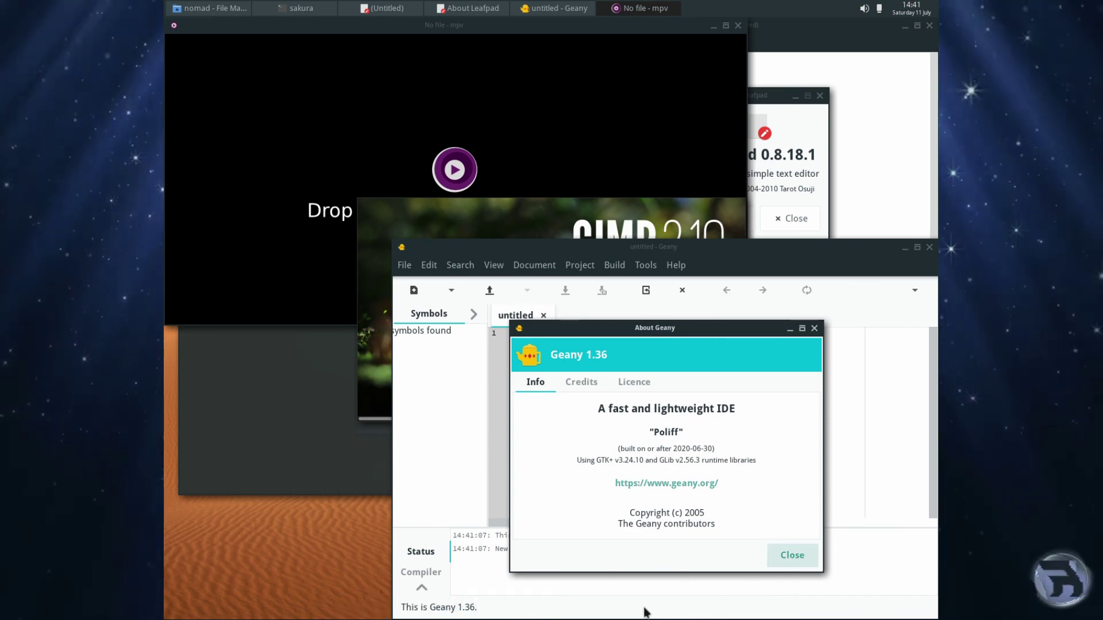
pyautogui.click(792, 555)
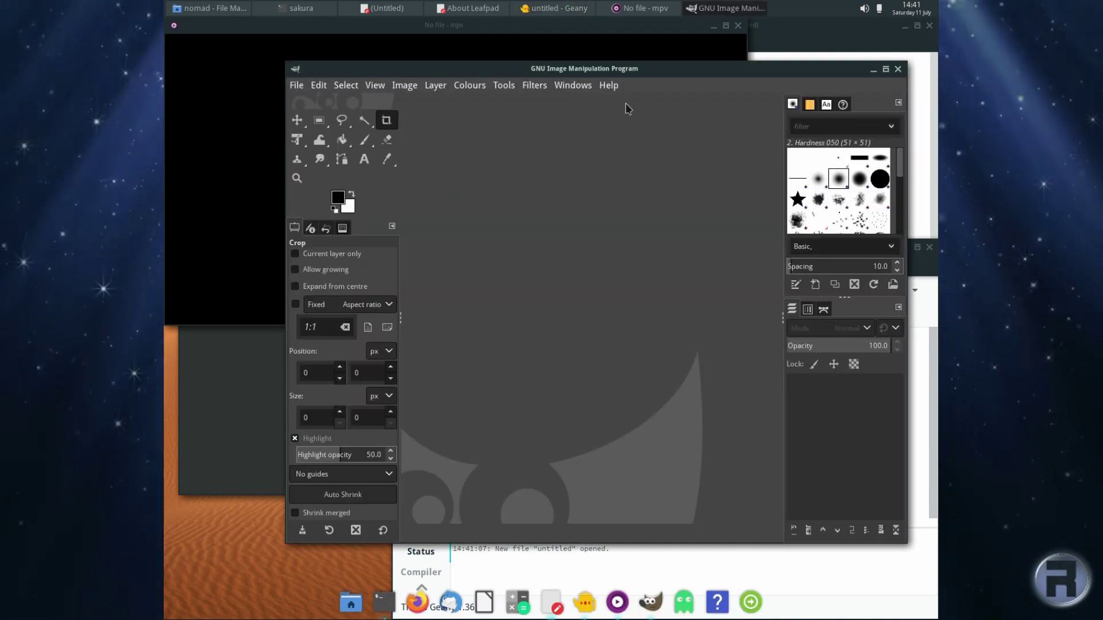
pyautogui.click(610, 86)
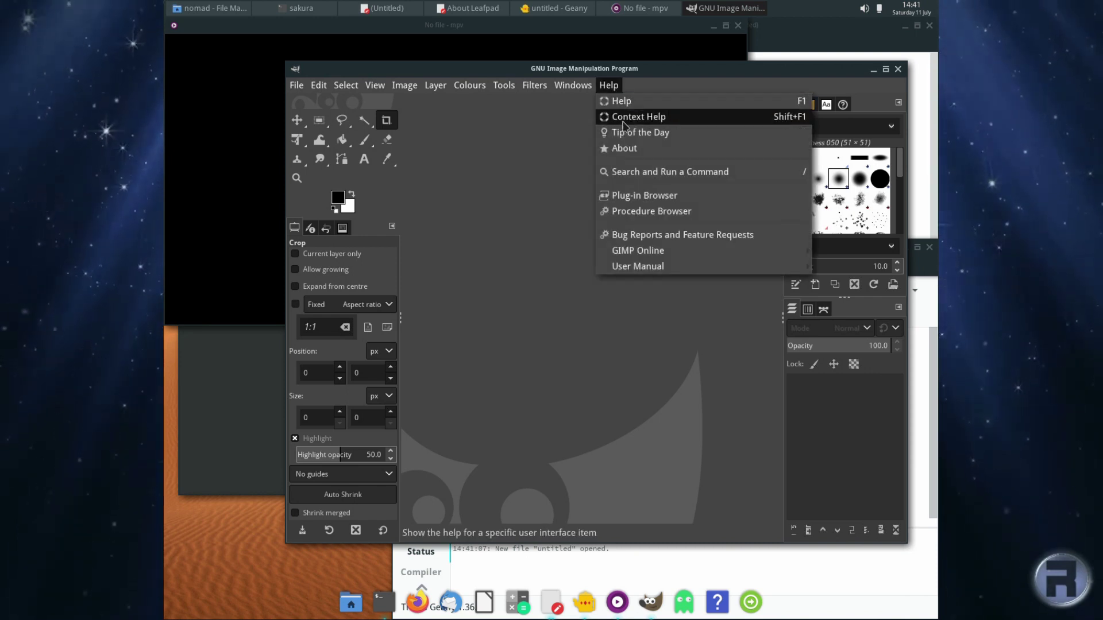
pyautogui.moveTo(638, 257)
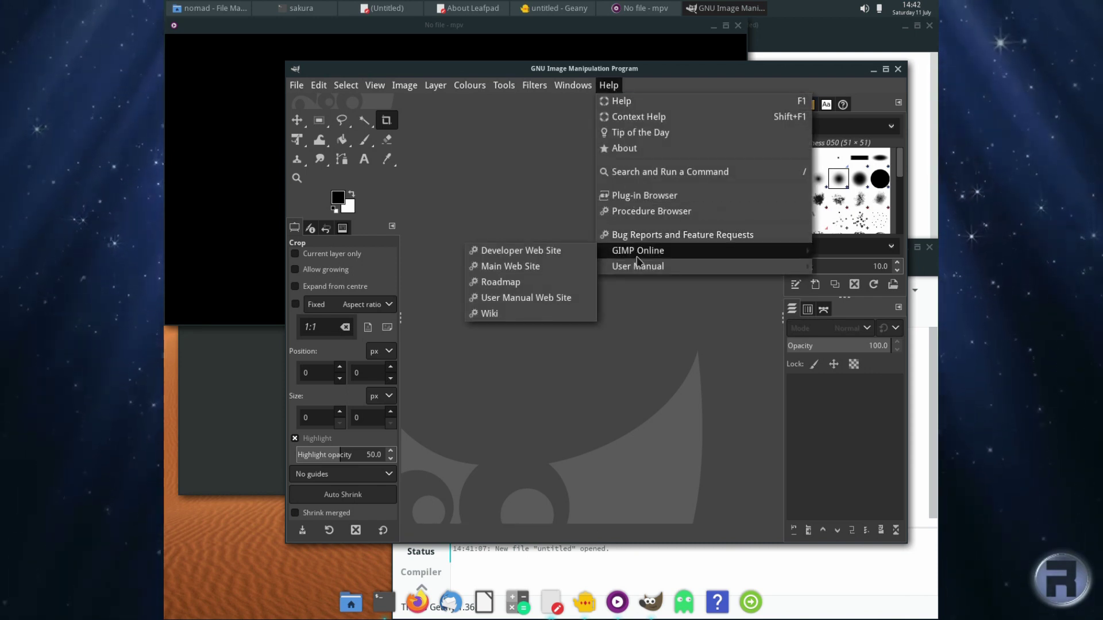
pyautogui.click(636, 148)
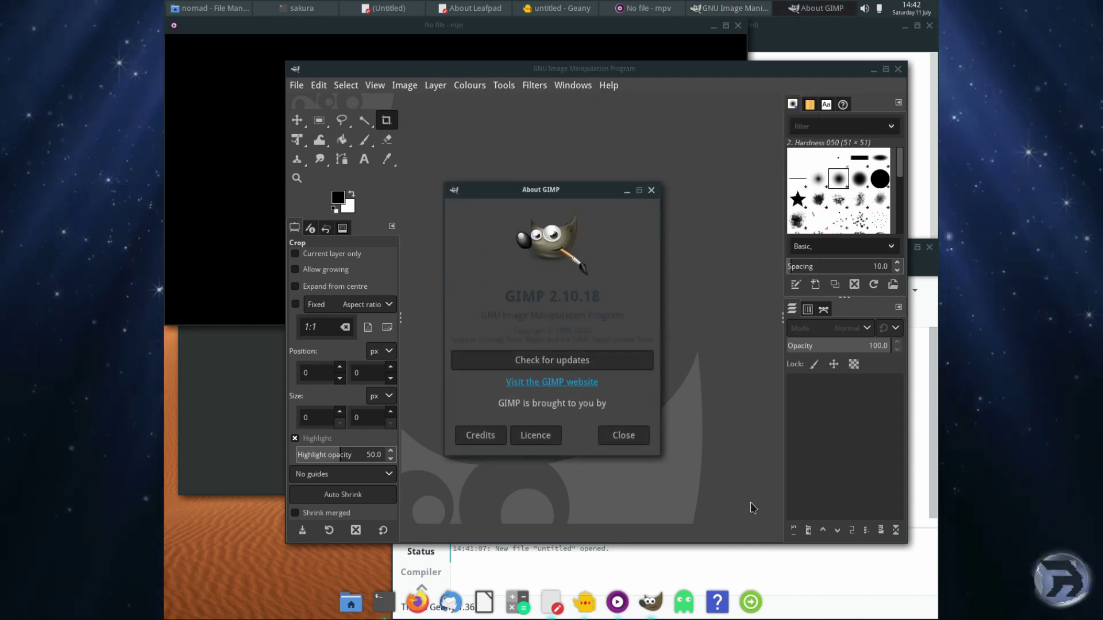
# Open the local NomadBSD Handbooklet in Firefox, read it to the end, and close it
pyautogui.click(709, 603)
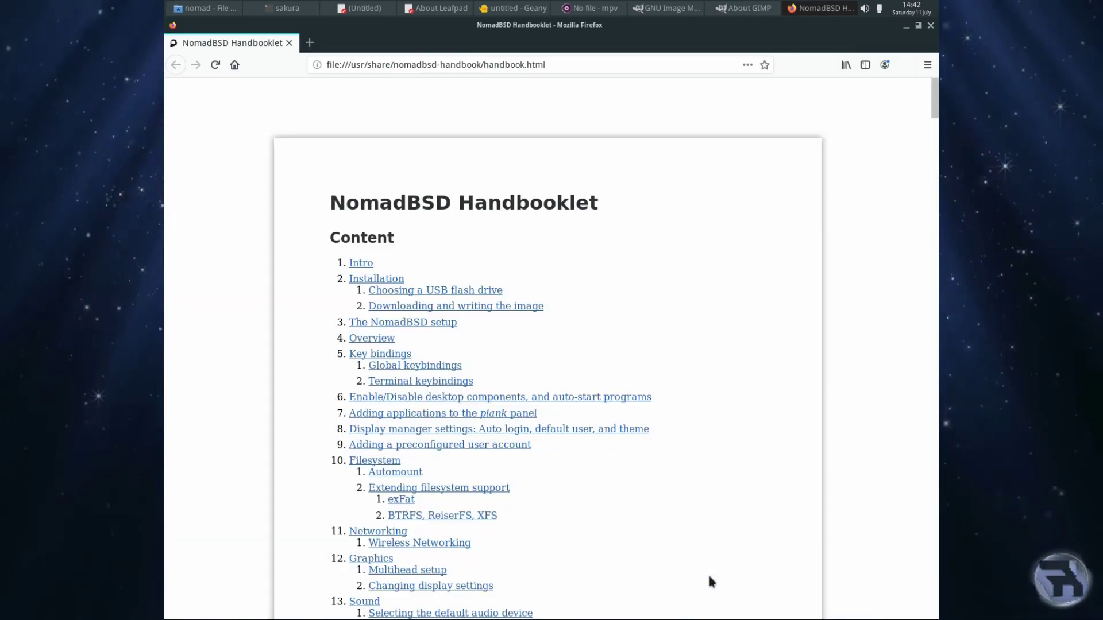
pyautogui.moveTo(934, 107); pyautogui.dragTo(922, 45)
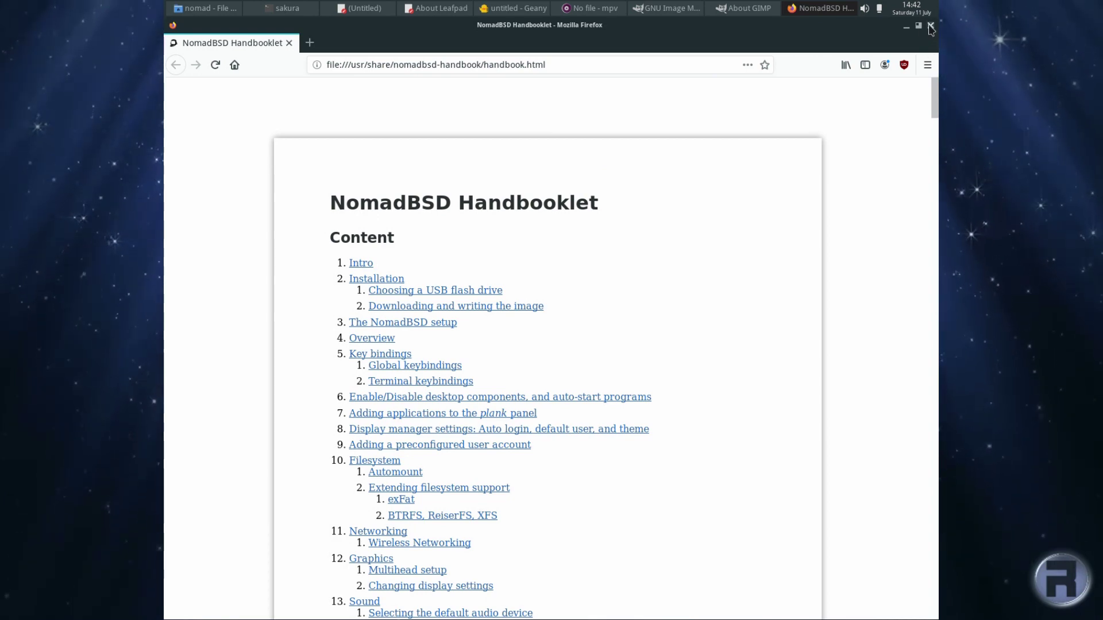
pyautogui.click(931, 27)
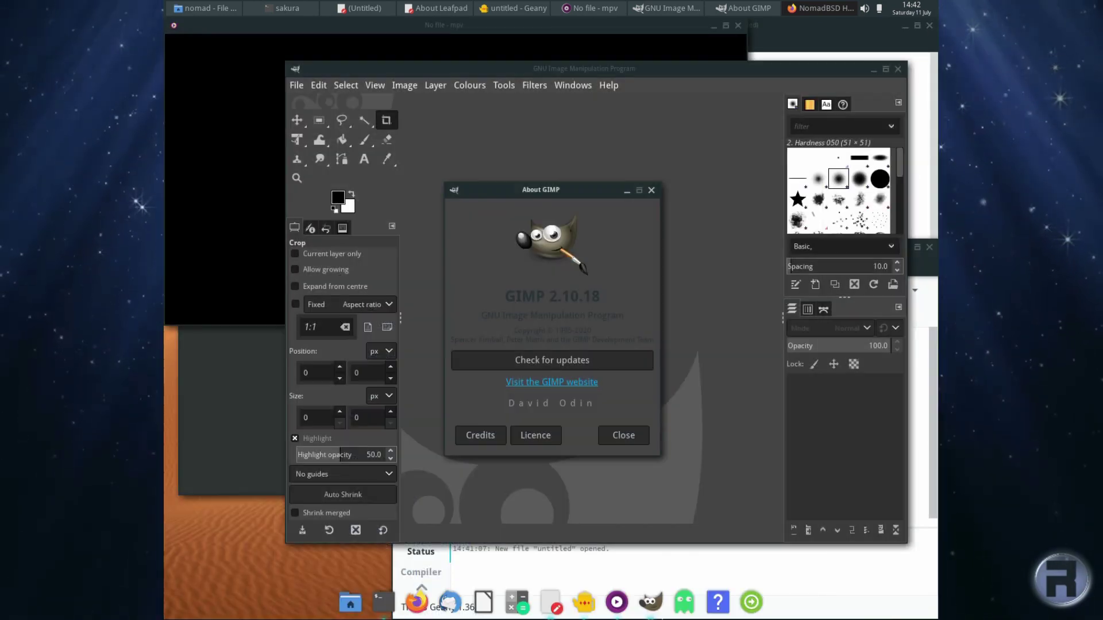
# Check OctoPkg's About box (version 0.2.0, pkgng 1.13.2), then close OctoPkg
pyautogui.click(701, 594)
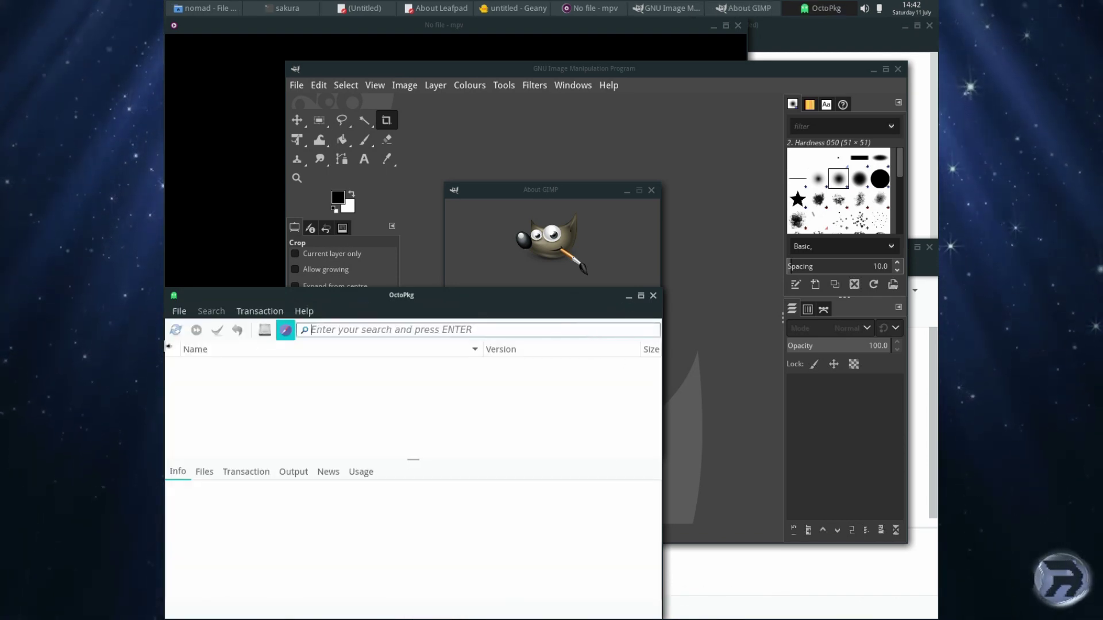
pyautogui.click(299, 313)
pyautogui.click(337, 349)
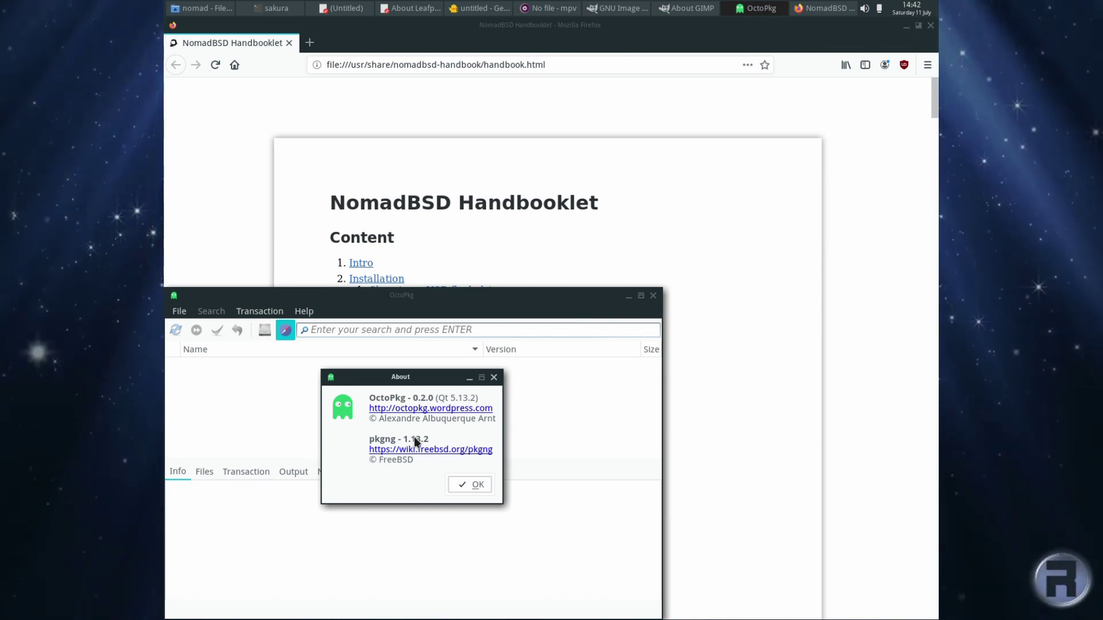
pyautogui.click(477, 485)
pyautogui.click(654, 296)
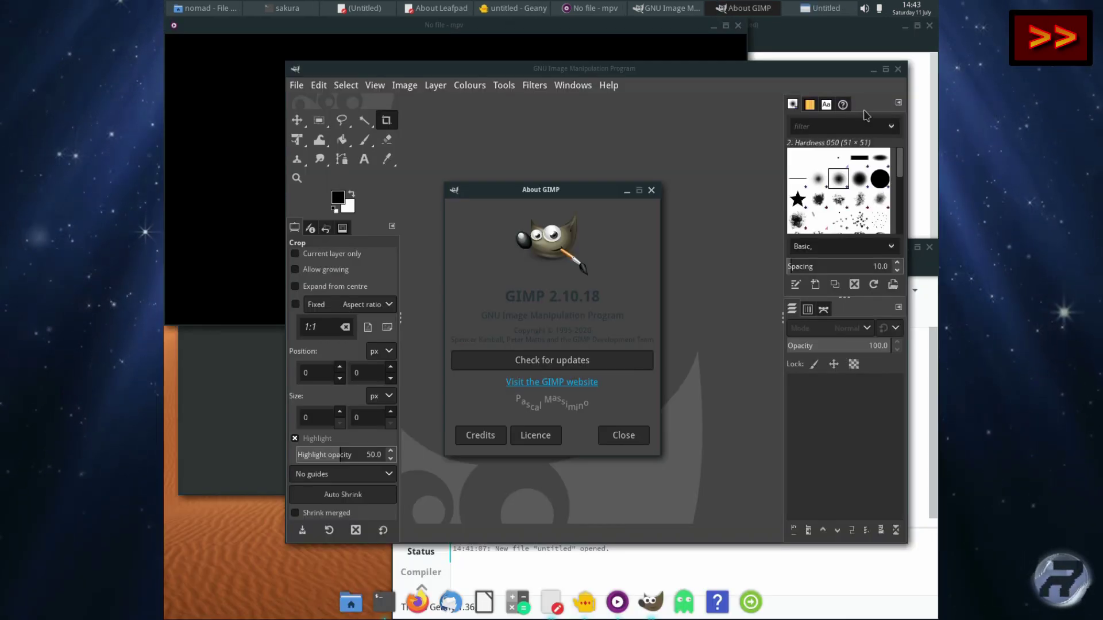
# Close GIMP's About dialog, Geany, mpv, Leafpad and the sakura terminal
pyautogui.click(621, 434)
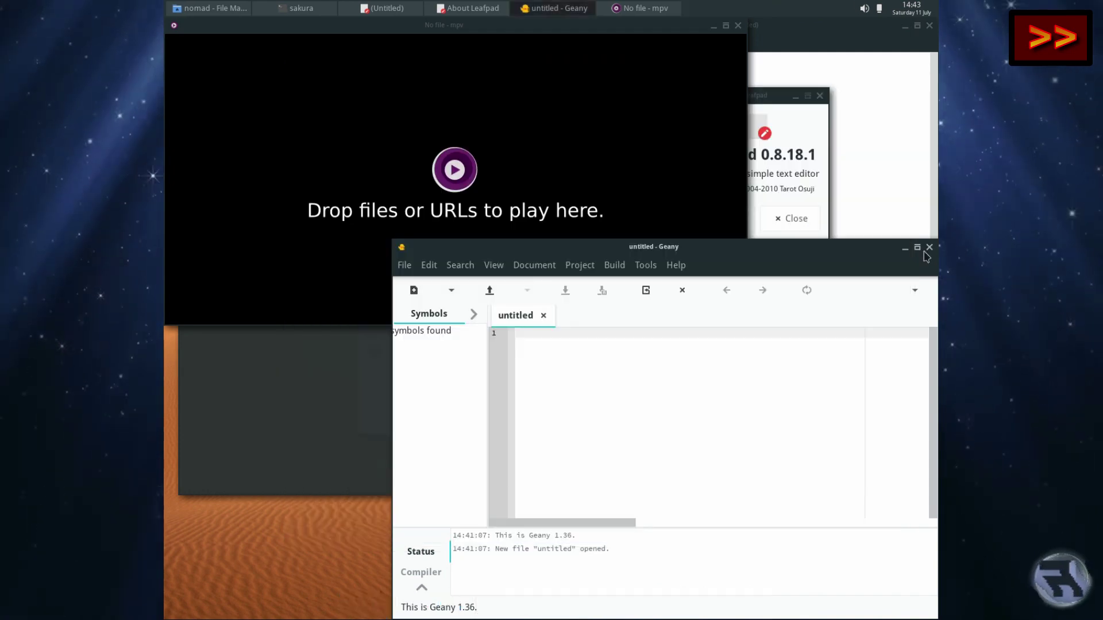
pyautogui.hotkey('ctrl', 'q')
pyautogui.press('q')
pyautogui.click(788, 216)
pyautogui.hotkey('ctrl', 'q')
pyautogui.click(608, 208)
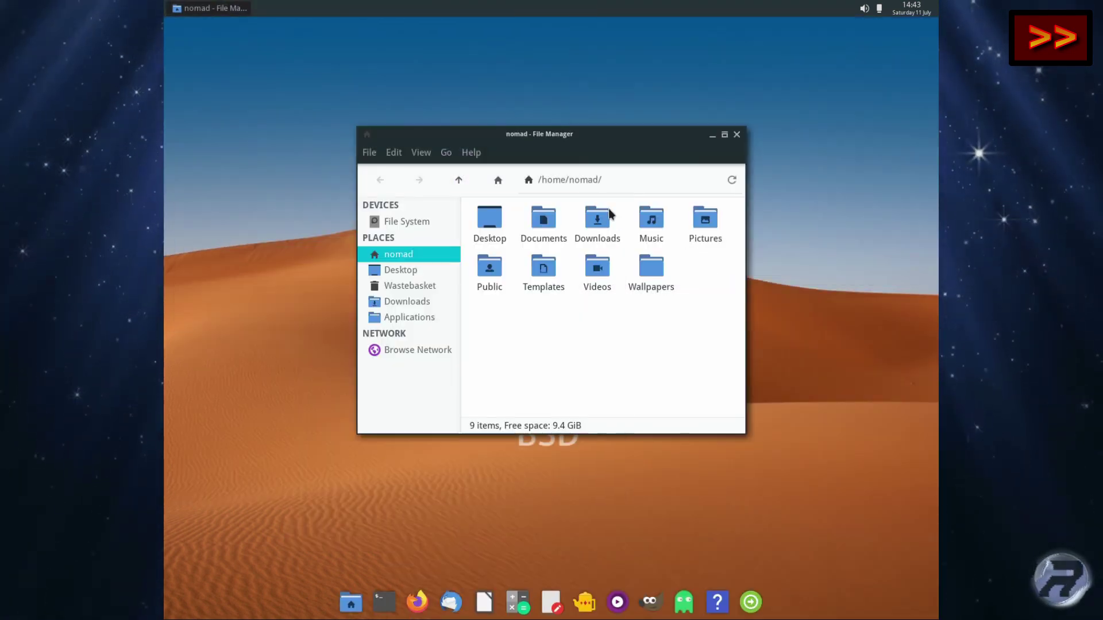
# View Thunar's About box showing version 1.8.14, then close Thunar
pyautogui.click(470, 152)
pyautogui.click(475, 195)
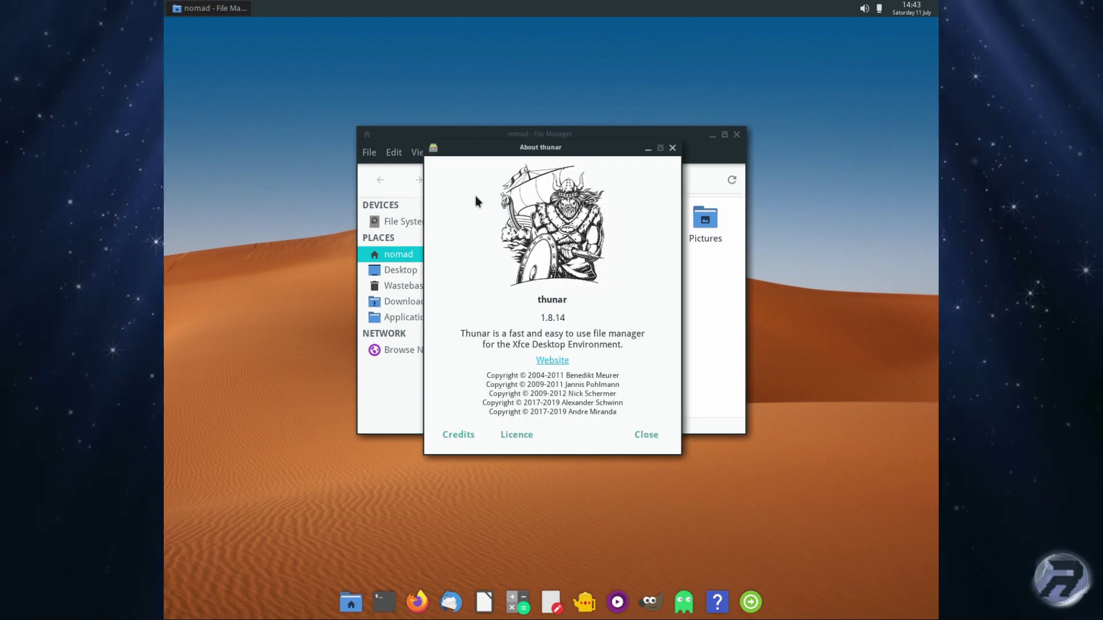
pyautogui.click(640, 436)
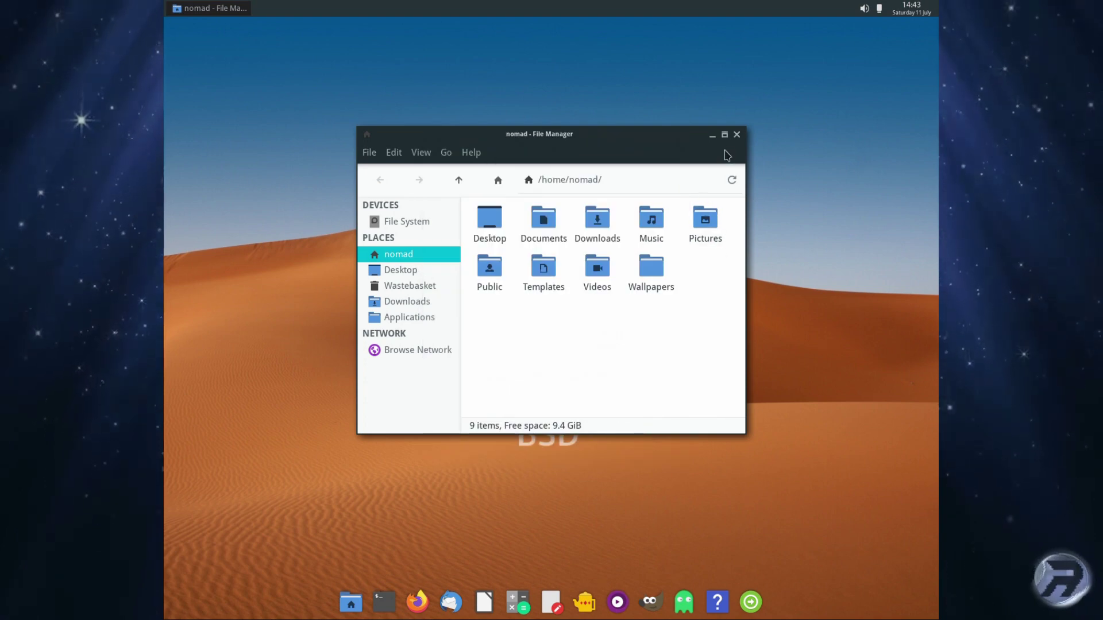
pyautogui.click(737, 136)
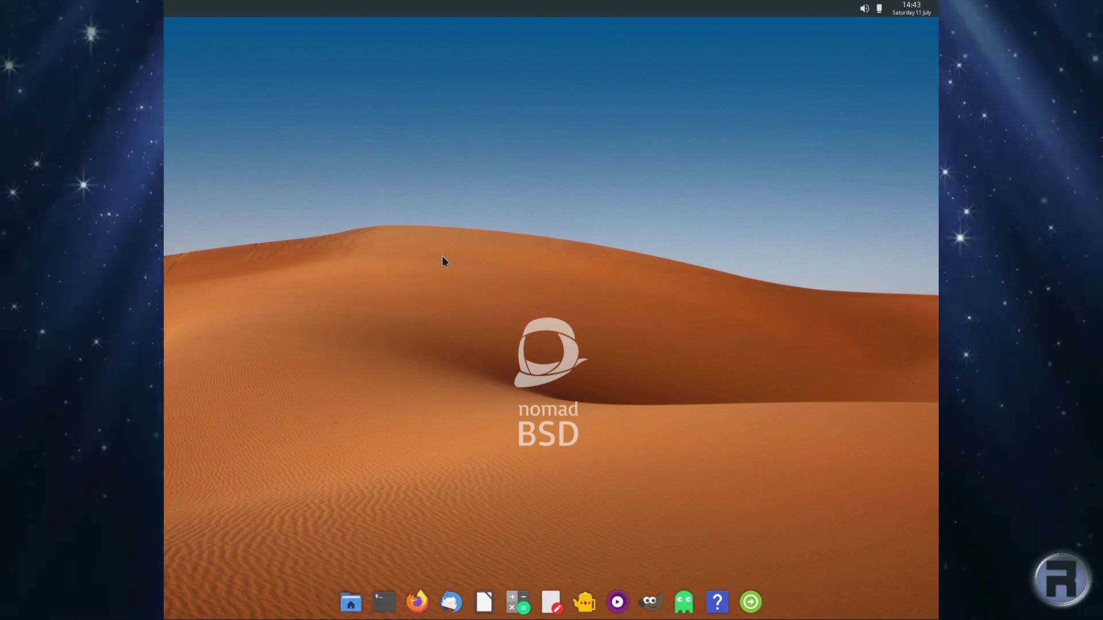
# Open the desktop menu and go to Settings → Set background image
pyautogui.rightClick(457, 164)
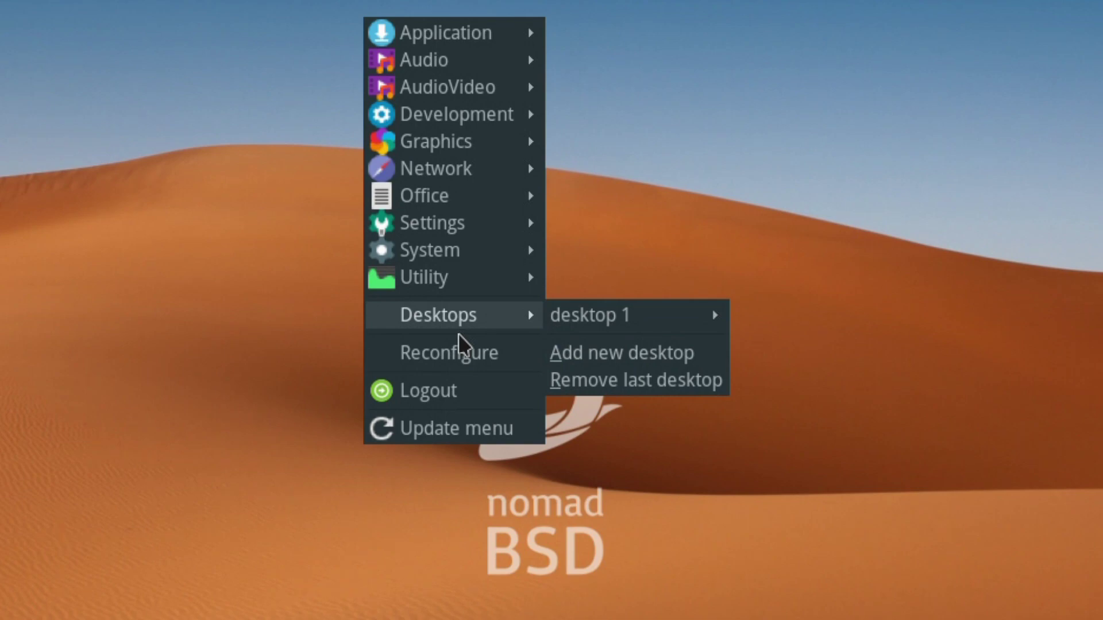
pyautogui.moveTo(431, 254)
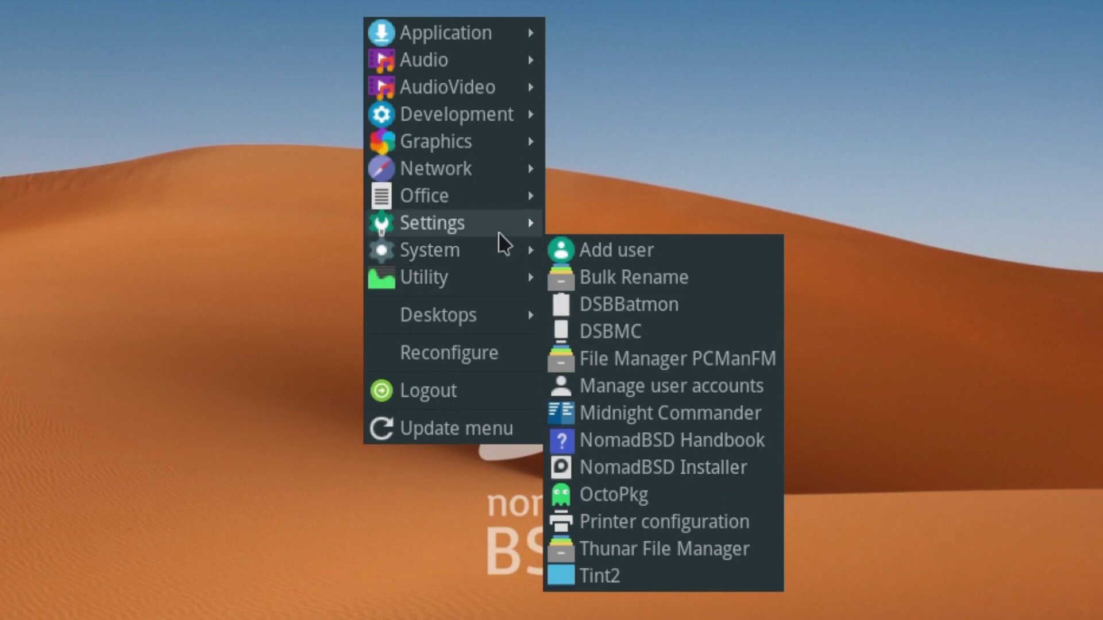
pyautogui.moveTo(494, 230)
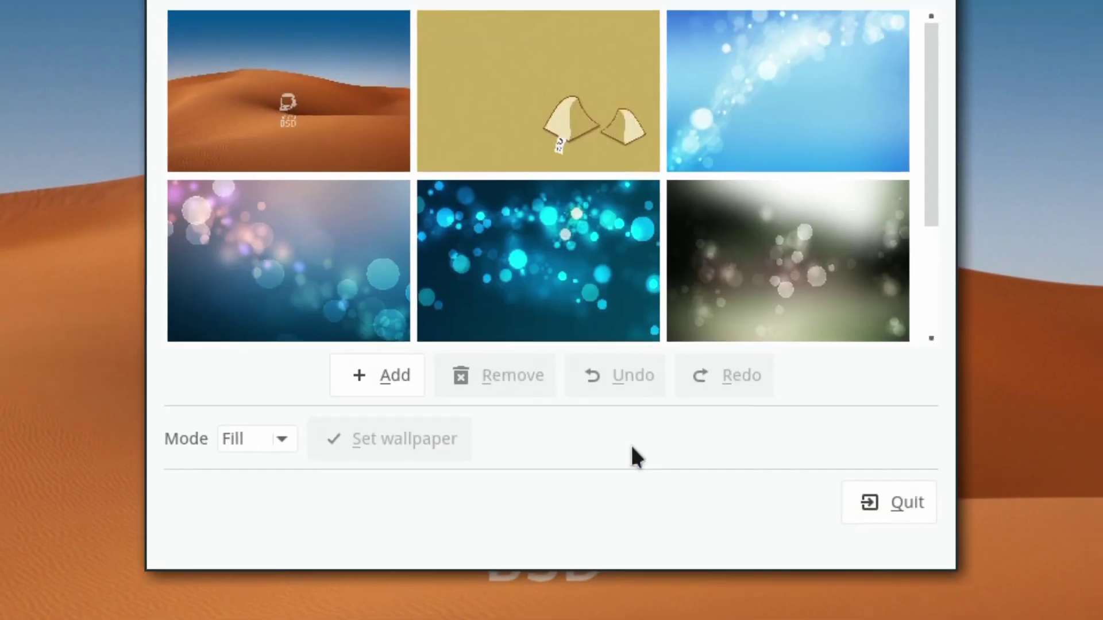
# Apply the blue bokeh image nature_spirit_2_by_momez_d38osyz.jpg as the wallpaper and close the picker
pyautogui.scroll(-3, 494, 251)
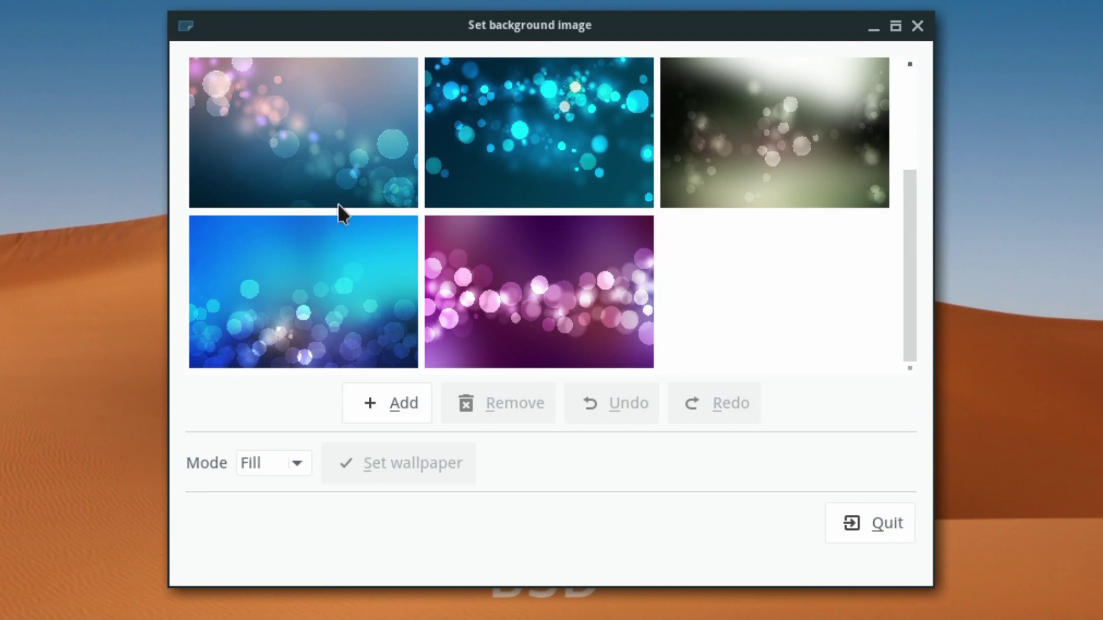
pyautogui.click(337, 298)
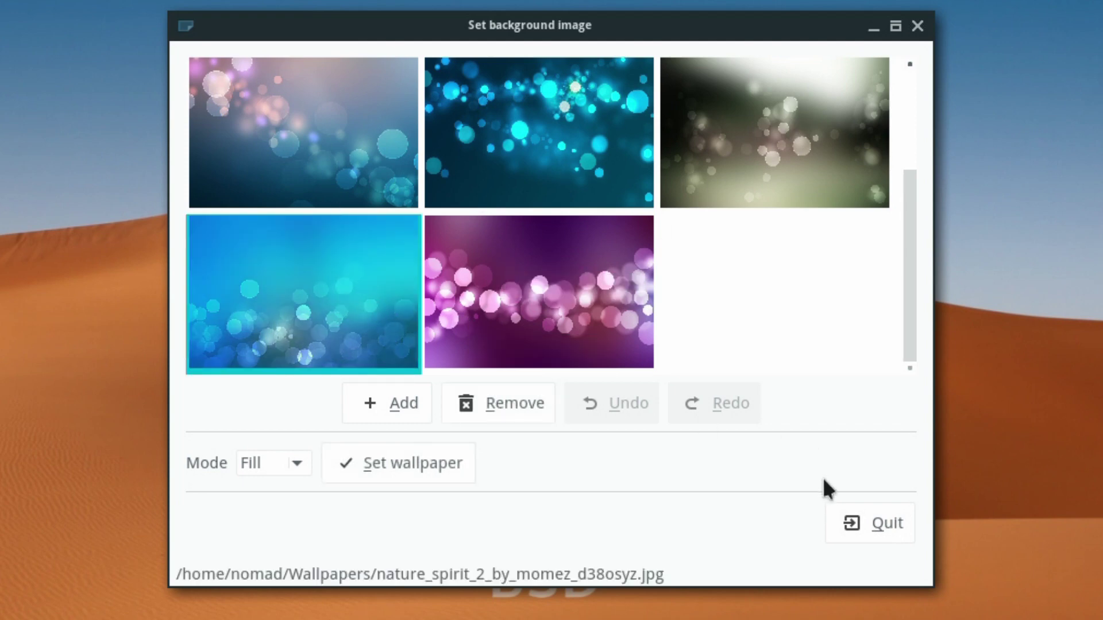
pyautogui.click(405, 463)
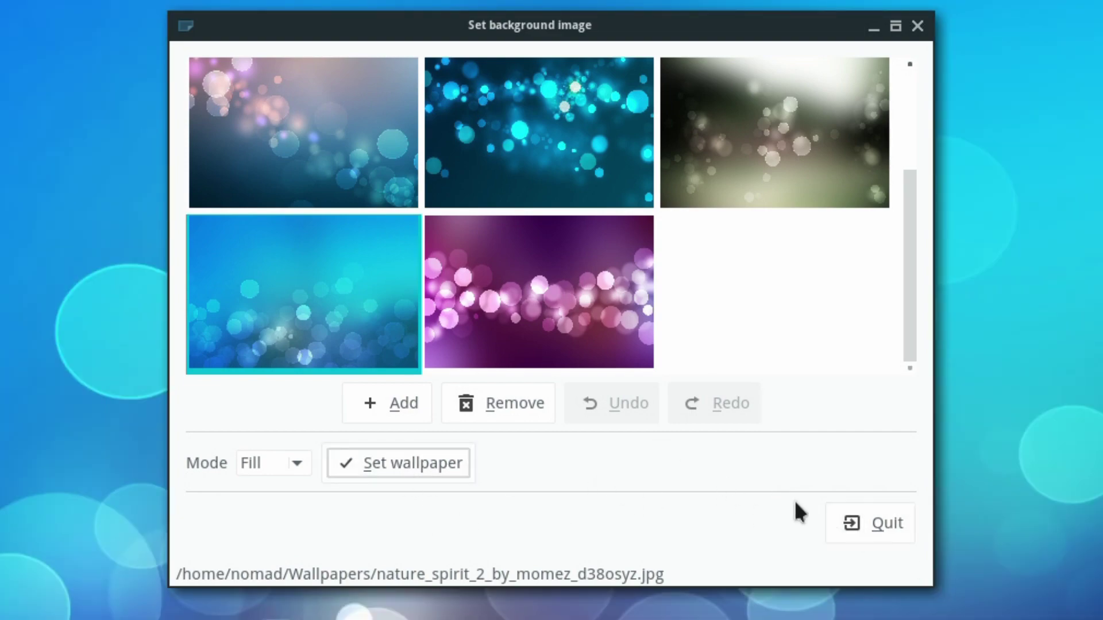
pyautogui.click(848, 524)
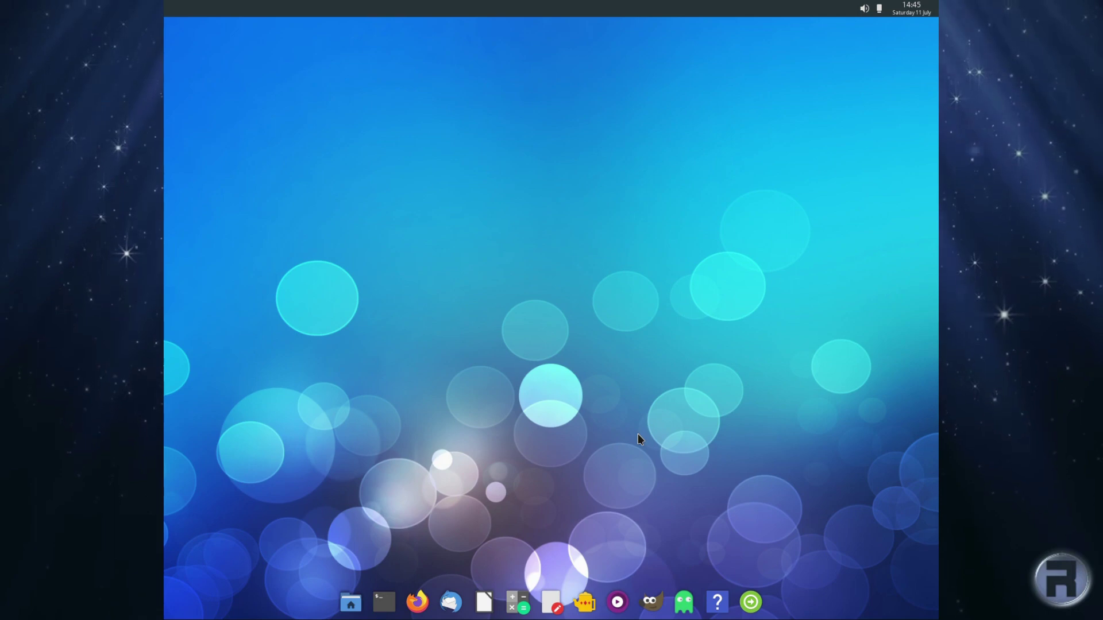
pyautogui.click(486, 603)
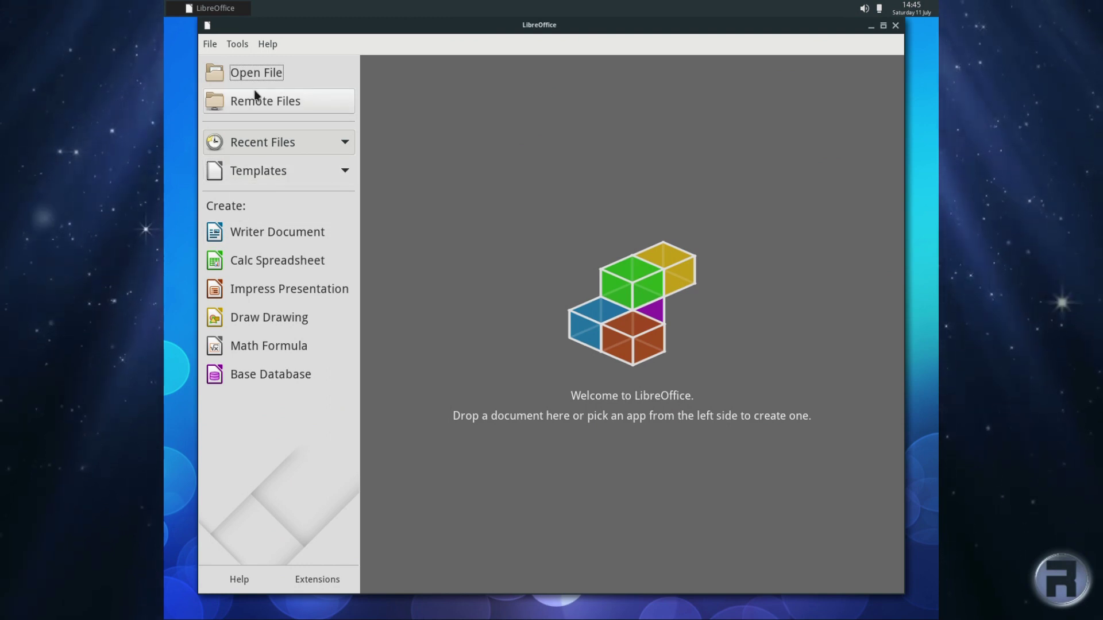
# Create a new Writer document and type 'A test!'
pyautogui.click(256, 229)
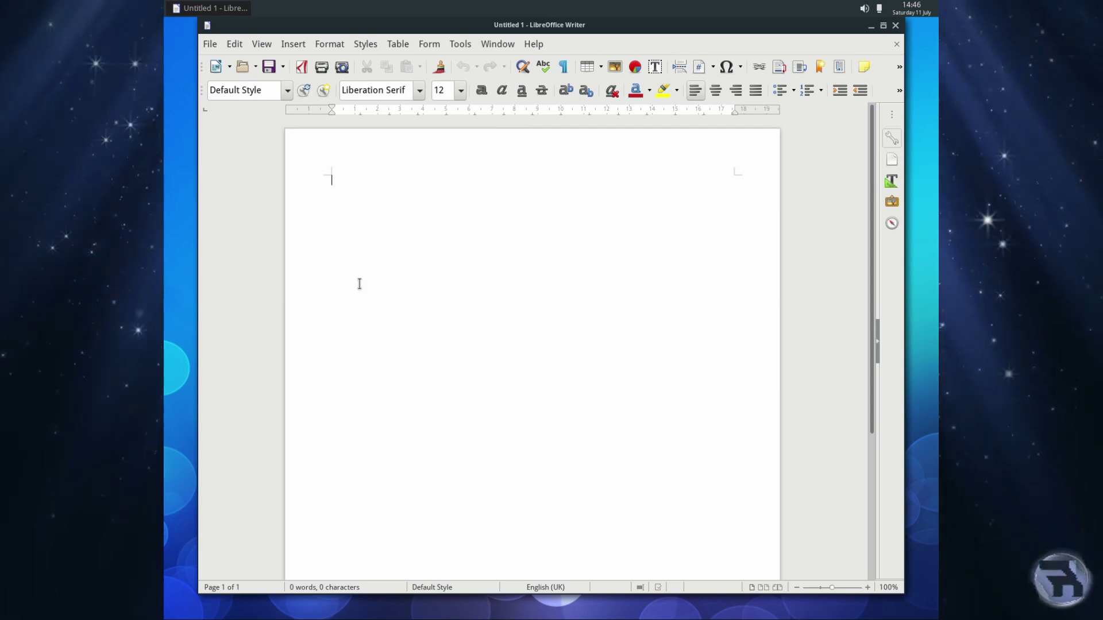
pyautogui.write('A test!')
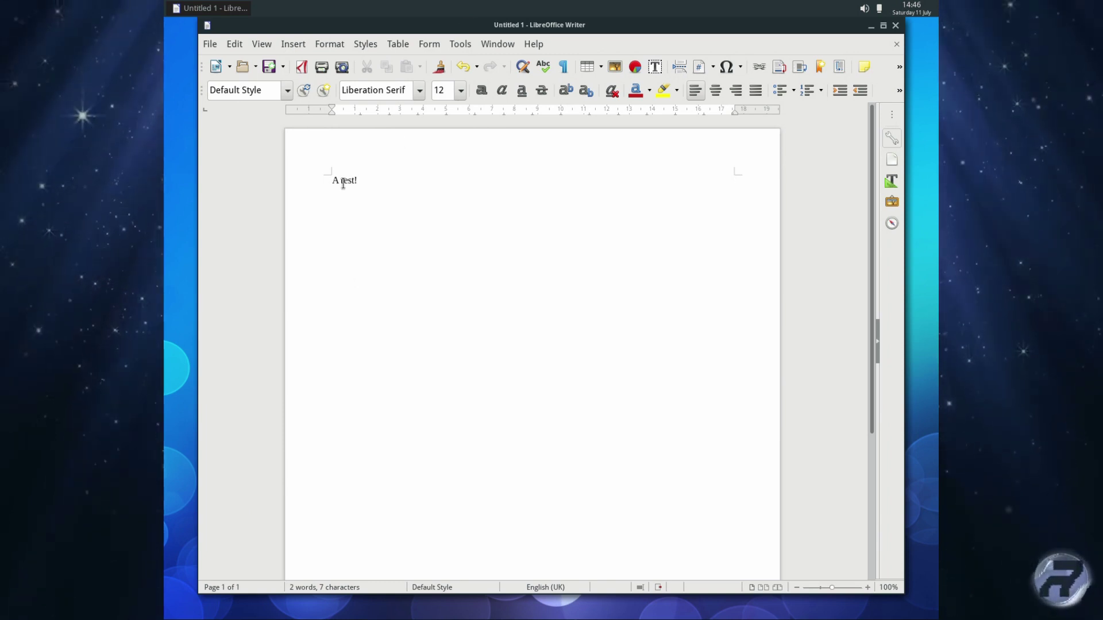
# Save the document as Test.odt in Documents and quit Writer with Ctrl+Q
pyautogui.click(269, 67)
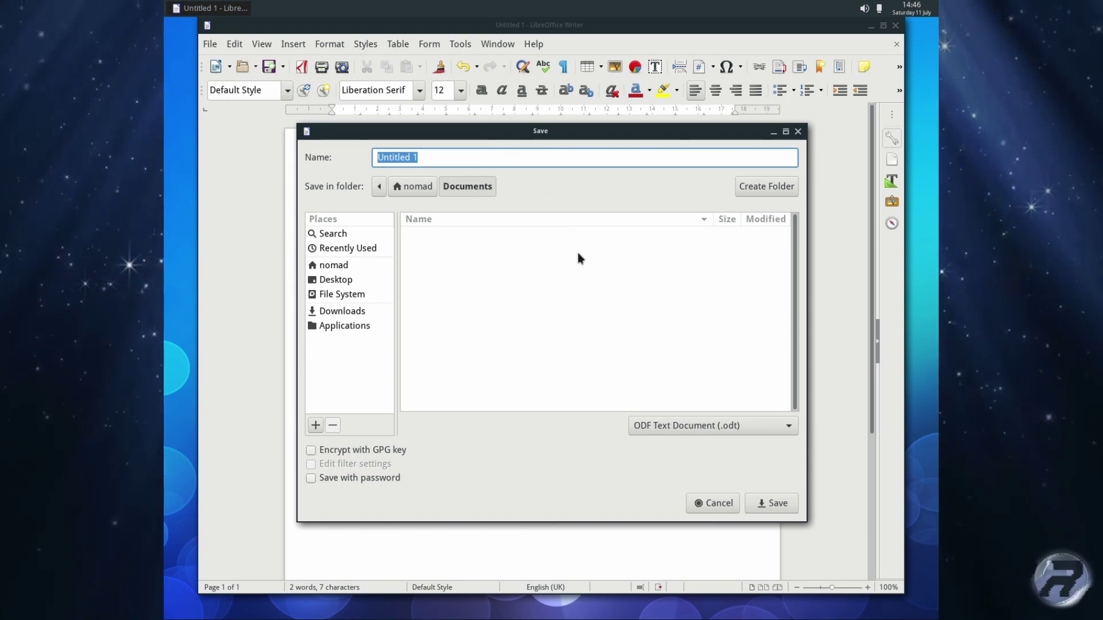
pyautogui.write('Test')
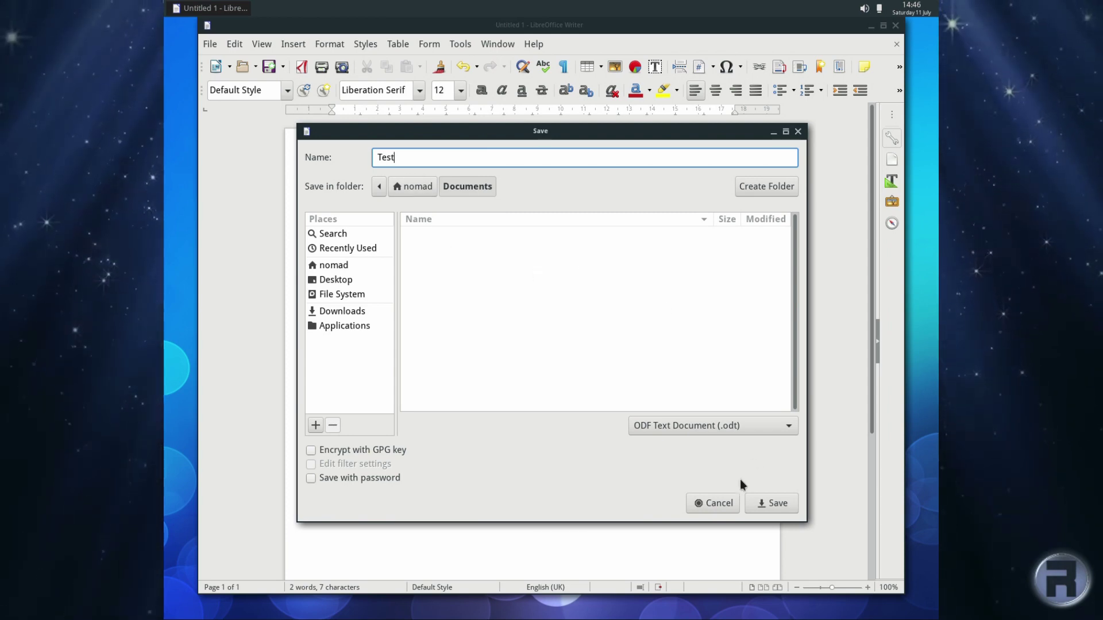
pyautogui.click(772, 504)
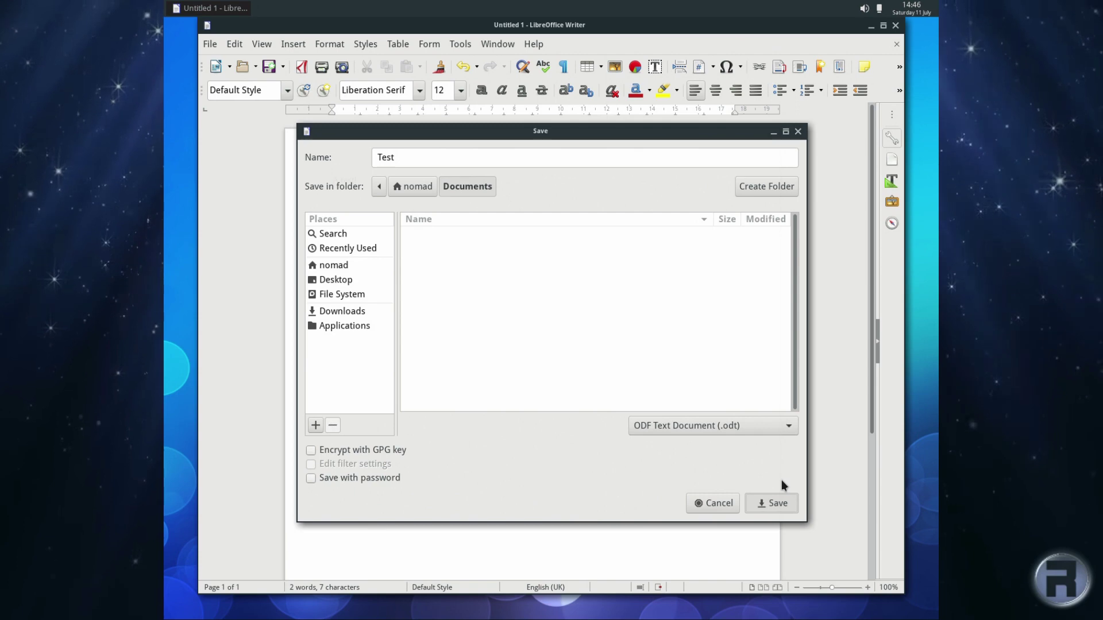
pyautogui.click(772, 503)
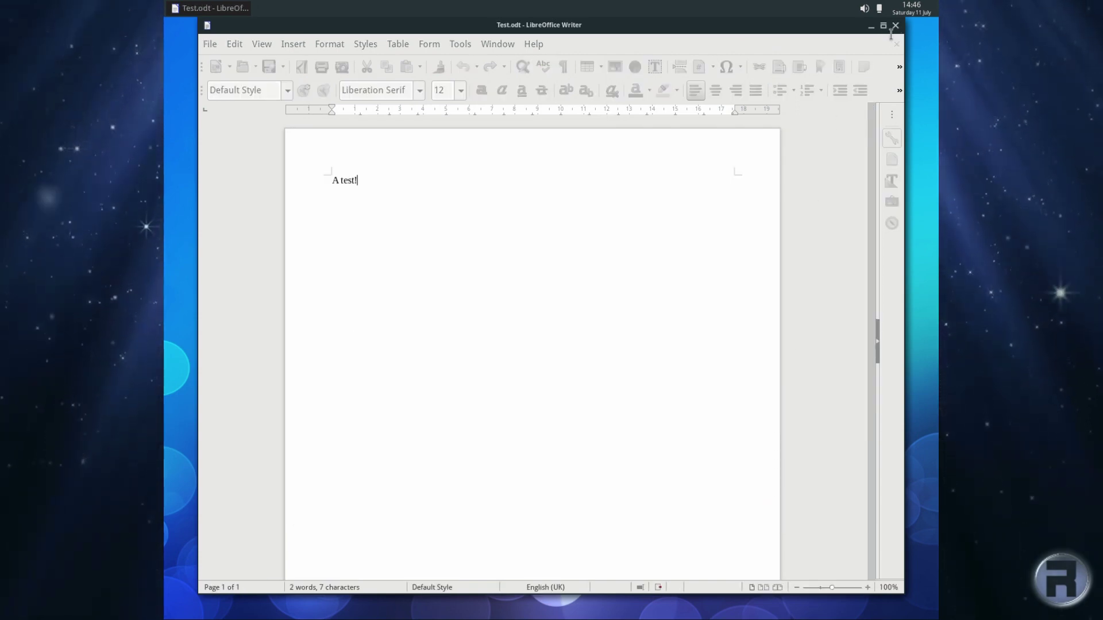
pyautogui.hotkey('ctrl', 'q')
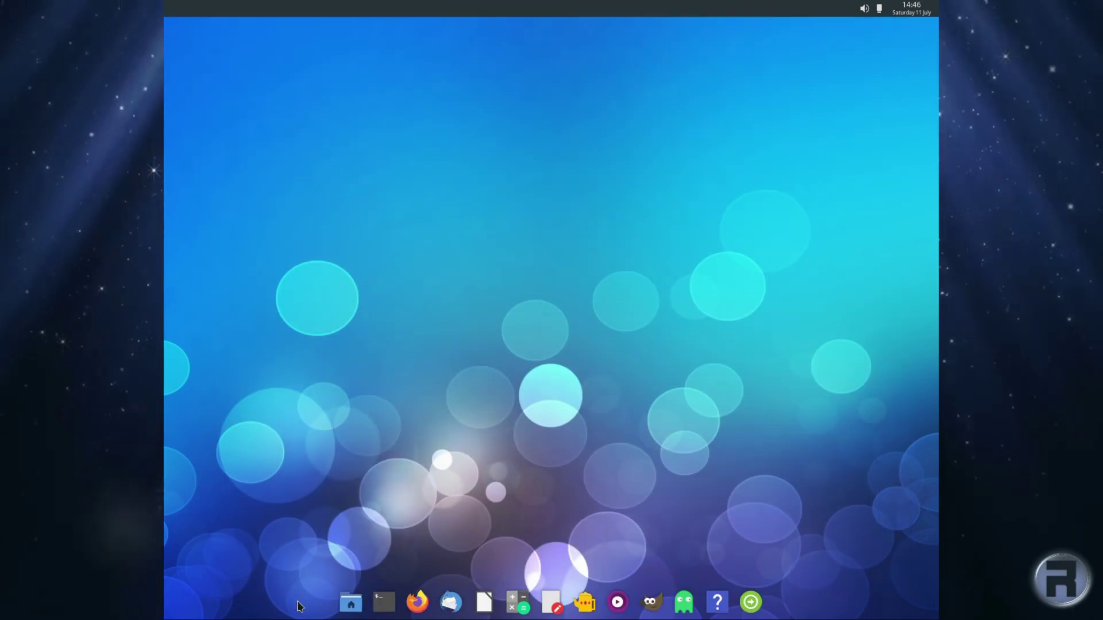
pyautogui.click(747, 603)
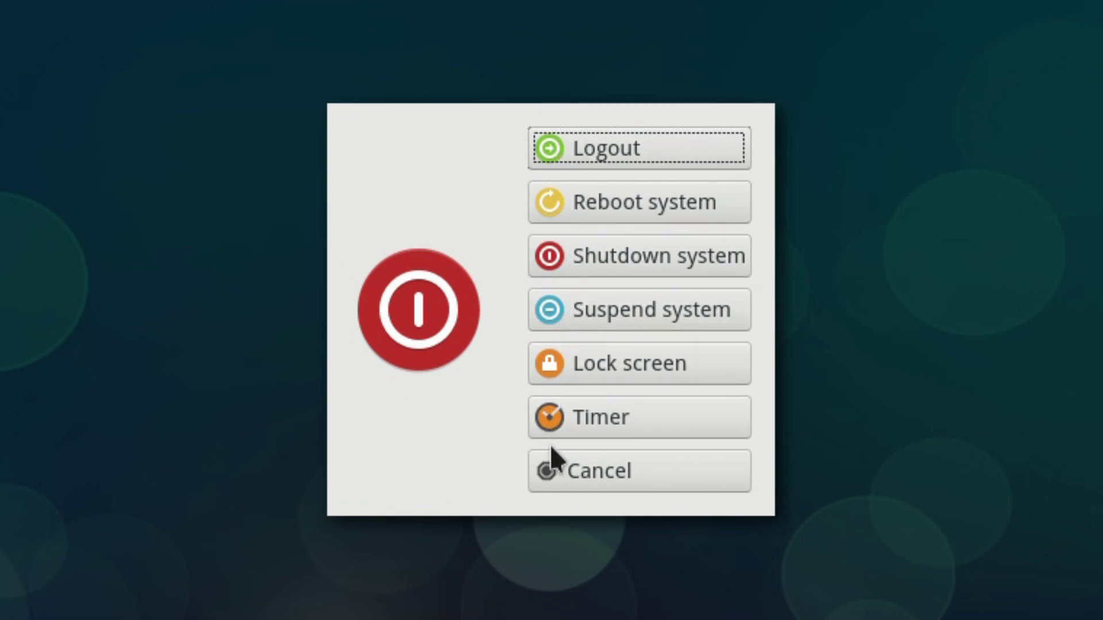
# Shut down the system immediately, skipping the countdown
pyautogui.click(588, 256)
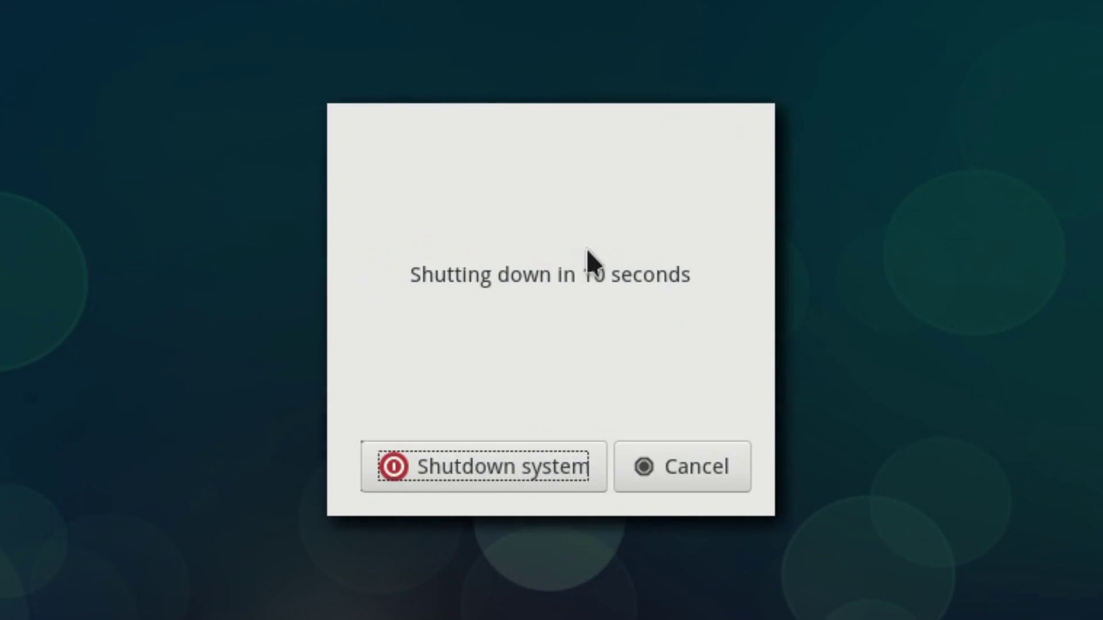
pyautogui.click(526, 476)
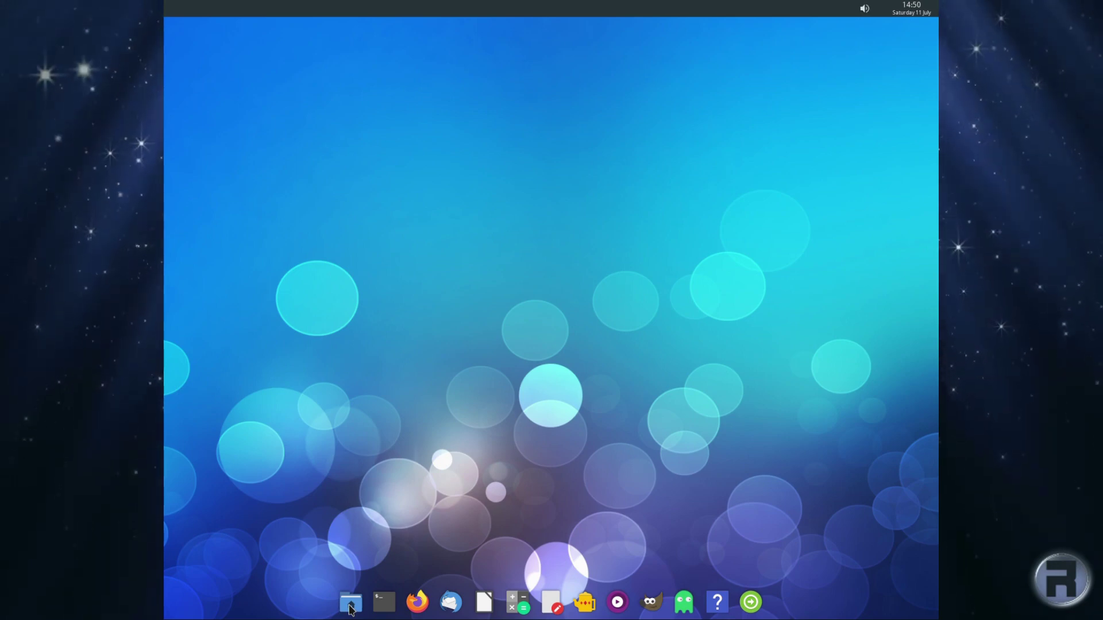
# Open Documents in the file manager to confirm Test.odt survived, then shift the window right
pyautogui.click(350, 603)
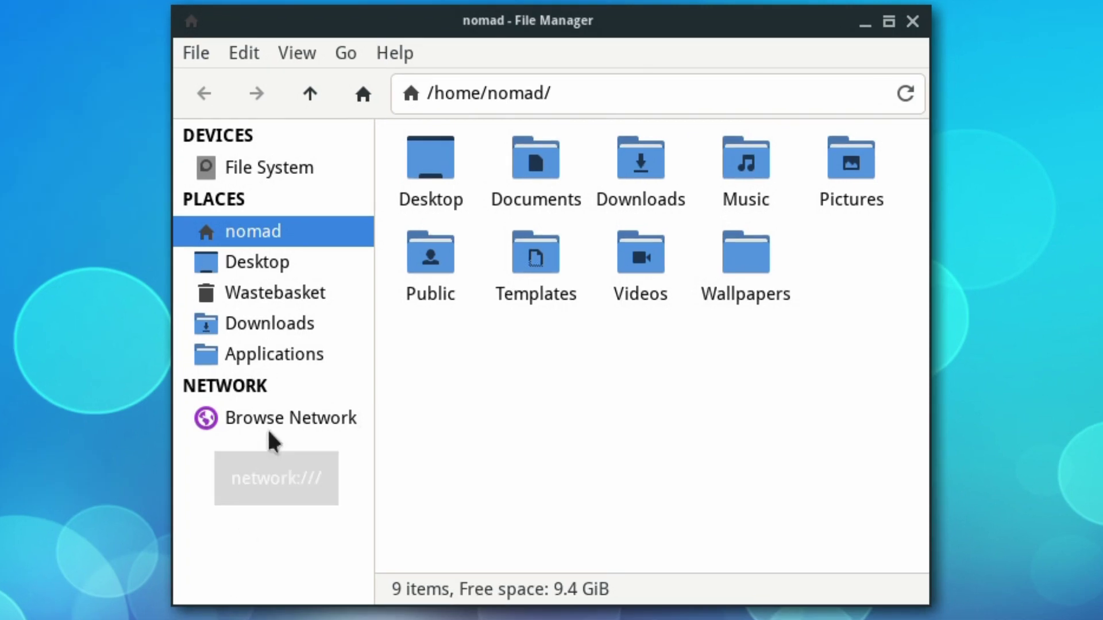
pyautogui.doubleClick(543, 175)
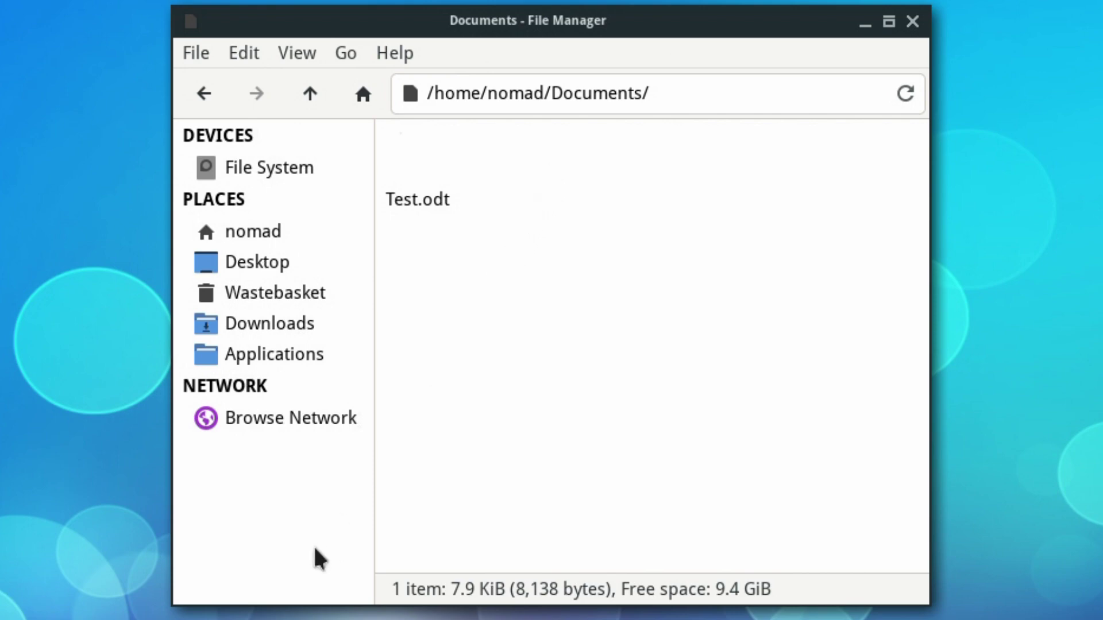
pyautogui.click(205, 94)
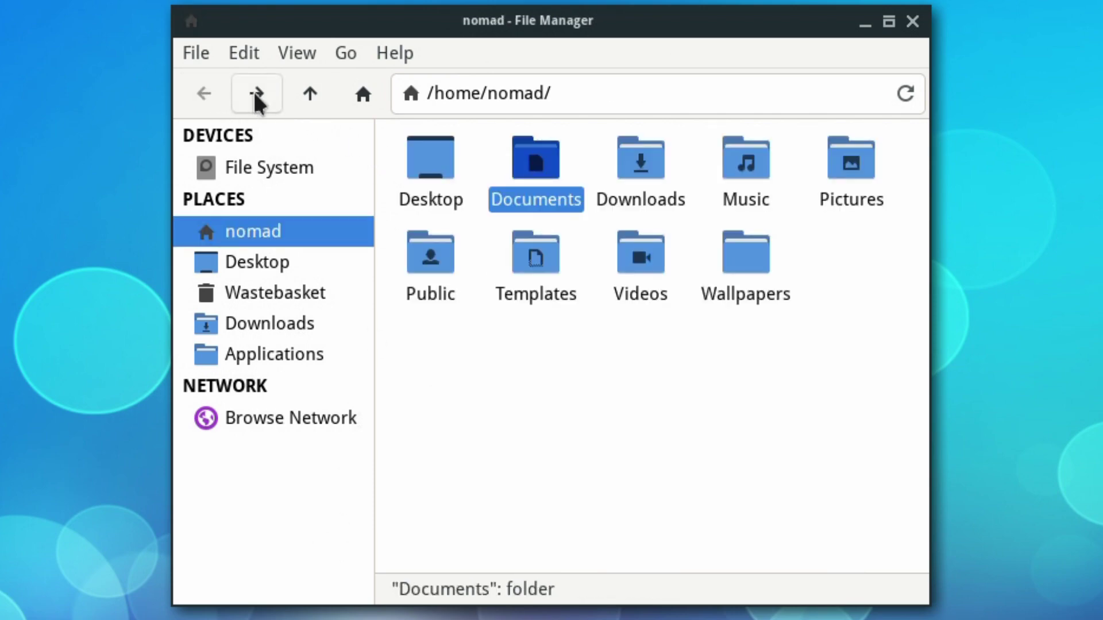
pyautogui.click(256, 95)
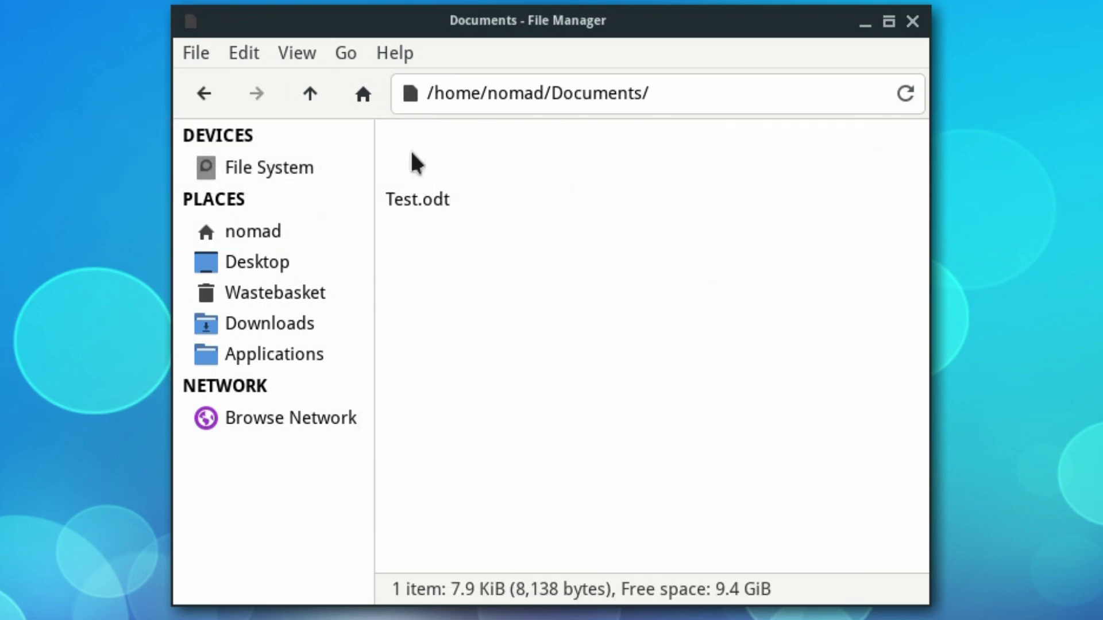
pyautogui.moveTo(446, 27); pyautogui.dragTo(501, 23)
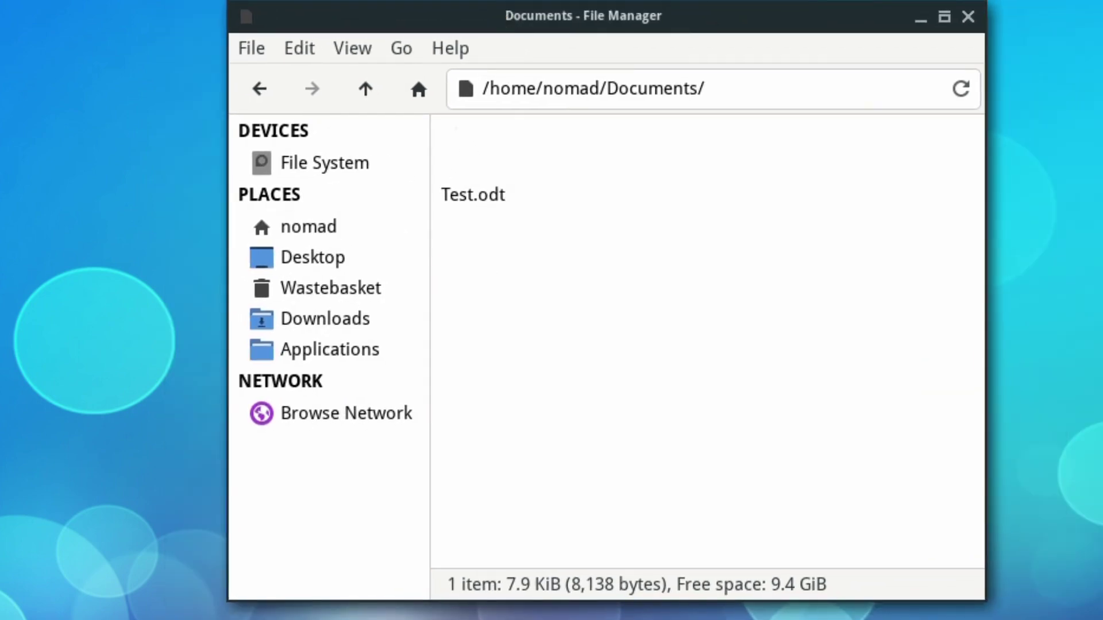
# Launch Customise Look and Feel from the desktop menu's Settings list
pyautogui.press('super')
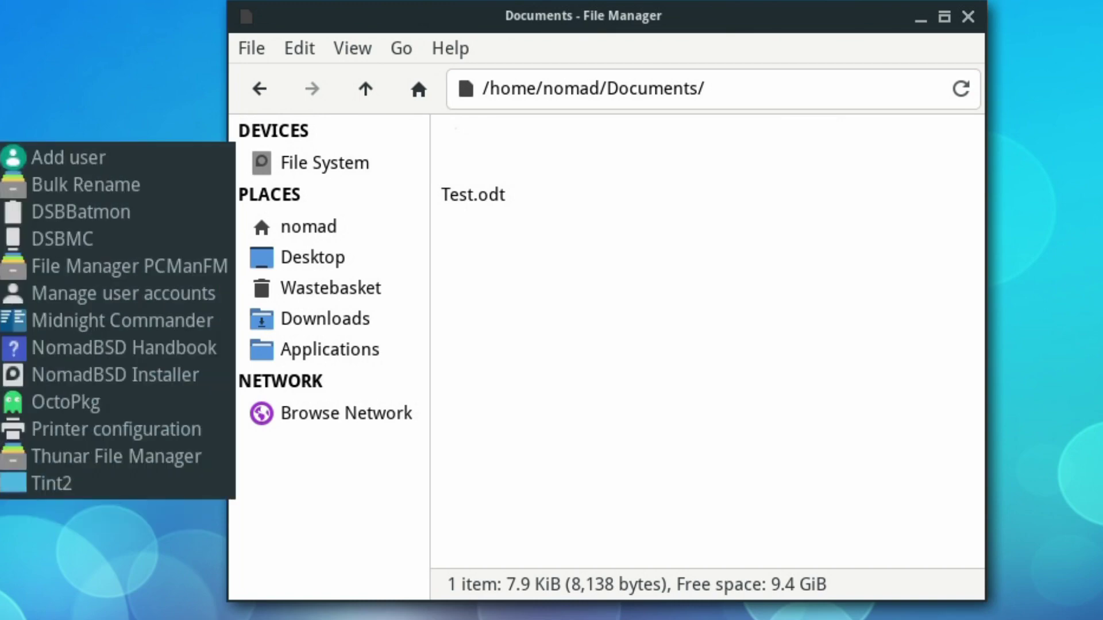
pyautogui.press('Up')
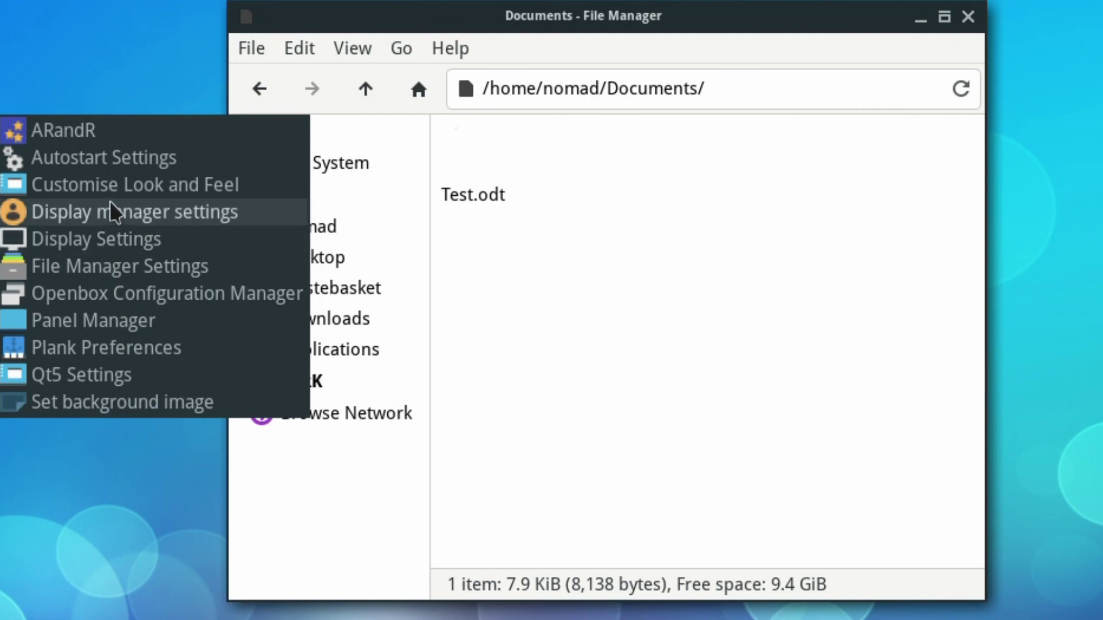
pyautogui.click(112, 183)
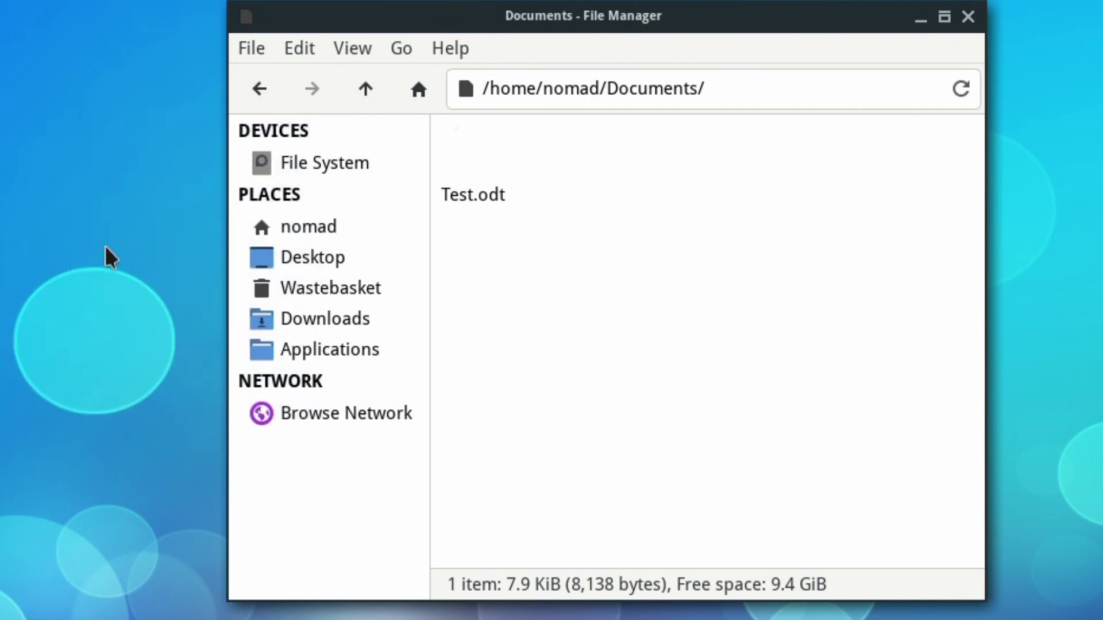
# Move the file manager aside and set the widget theme to Arc after trying Raleigh
pyautogui.moveTo(479, 16); pyautogui.dragTo(780, 279)
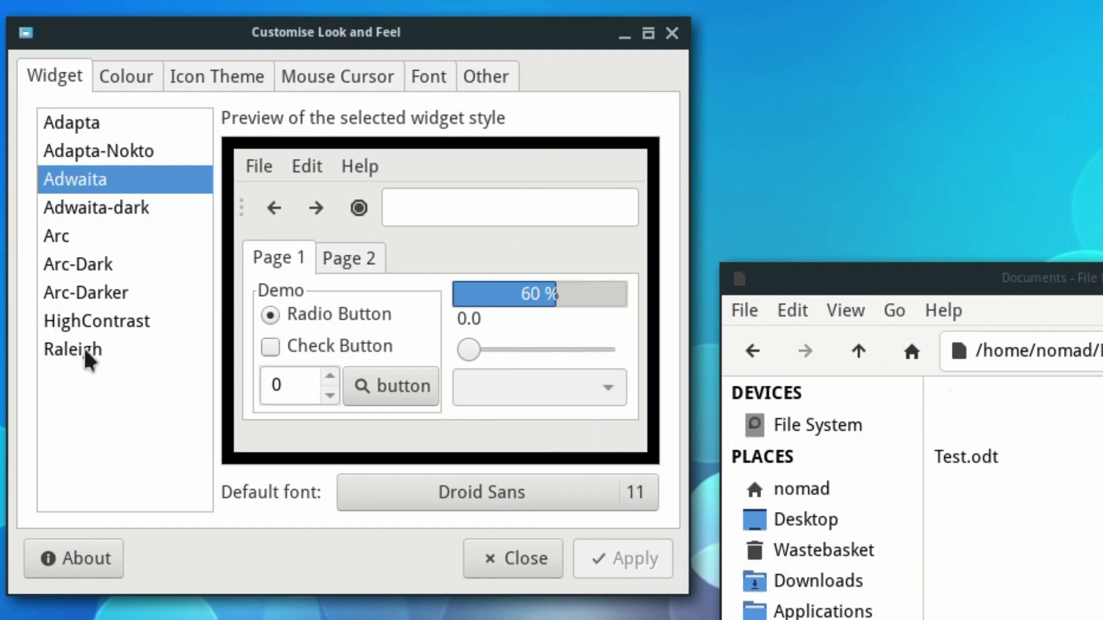
pyautogui.click(84, 347)
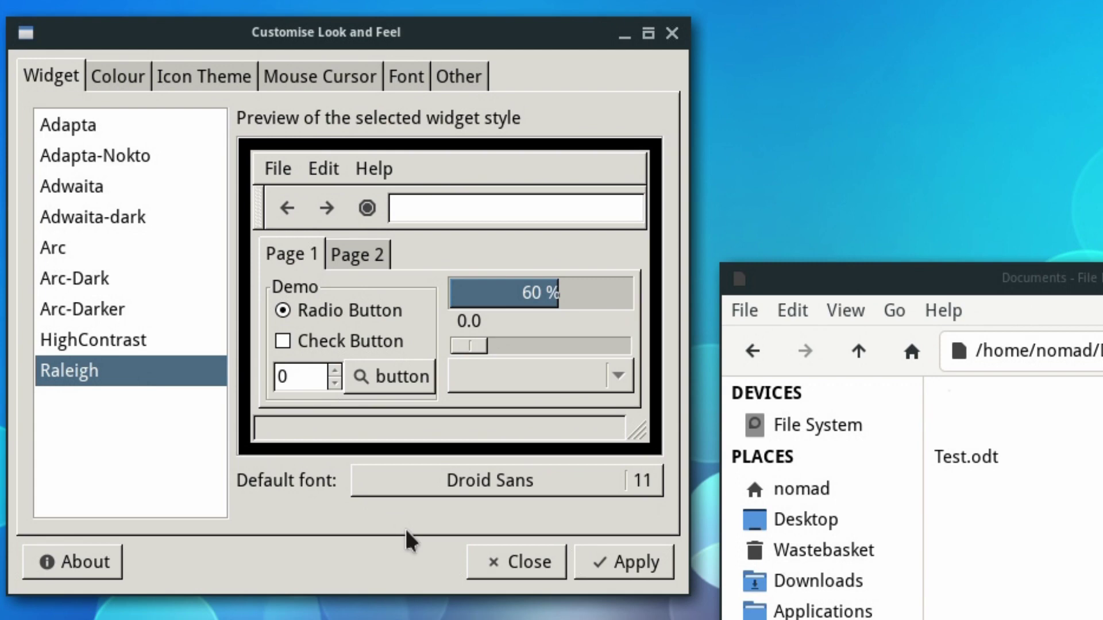
pyautogui.click(626, 561)
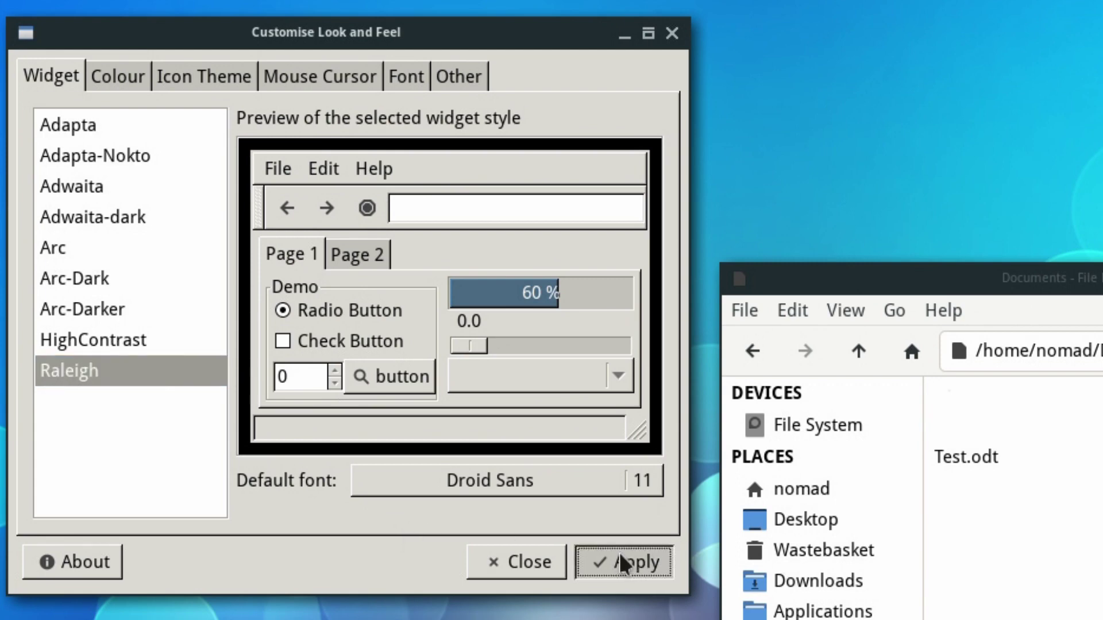
pyautogui.click(60, 247)
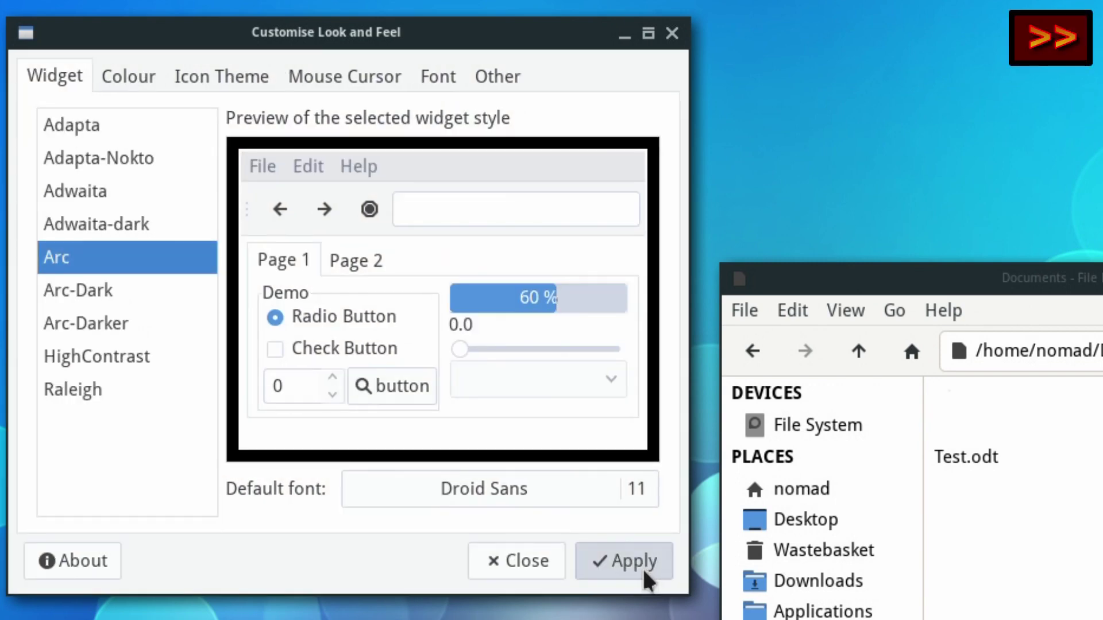
pyautogui.click(643, 570)
# Apply the Papirus icon theme after trying the Faenza variants, close the settings, and reopen Test.odt
pyautogui.click(205, 79)
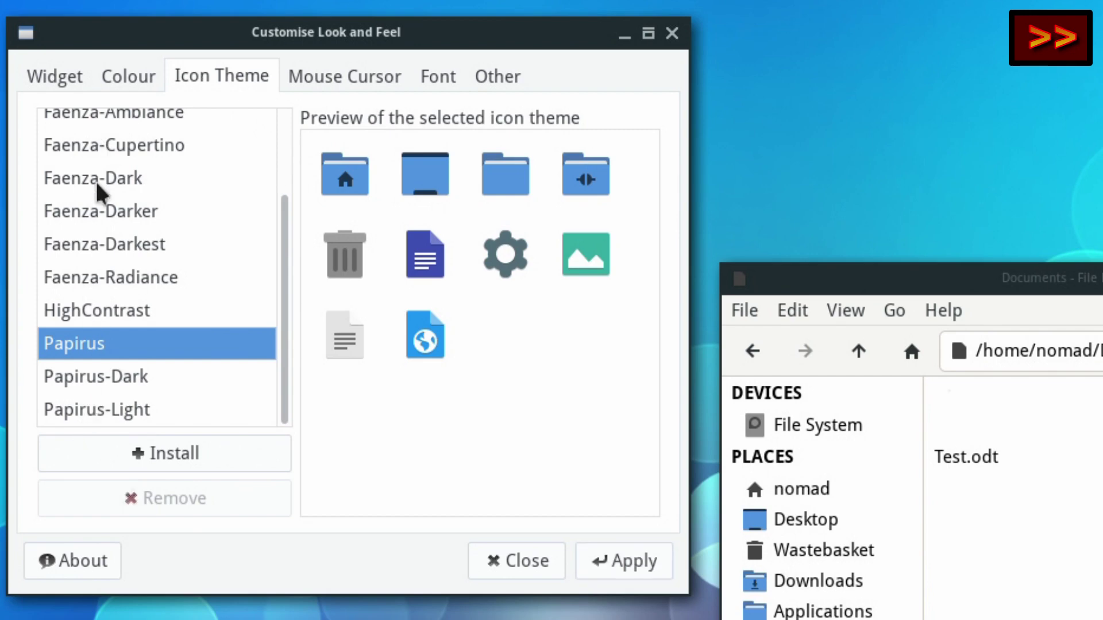
pyautogui.click(96, 182)
pyautogui.click(608, 562)
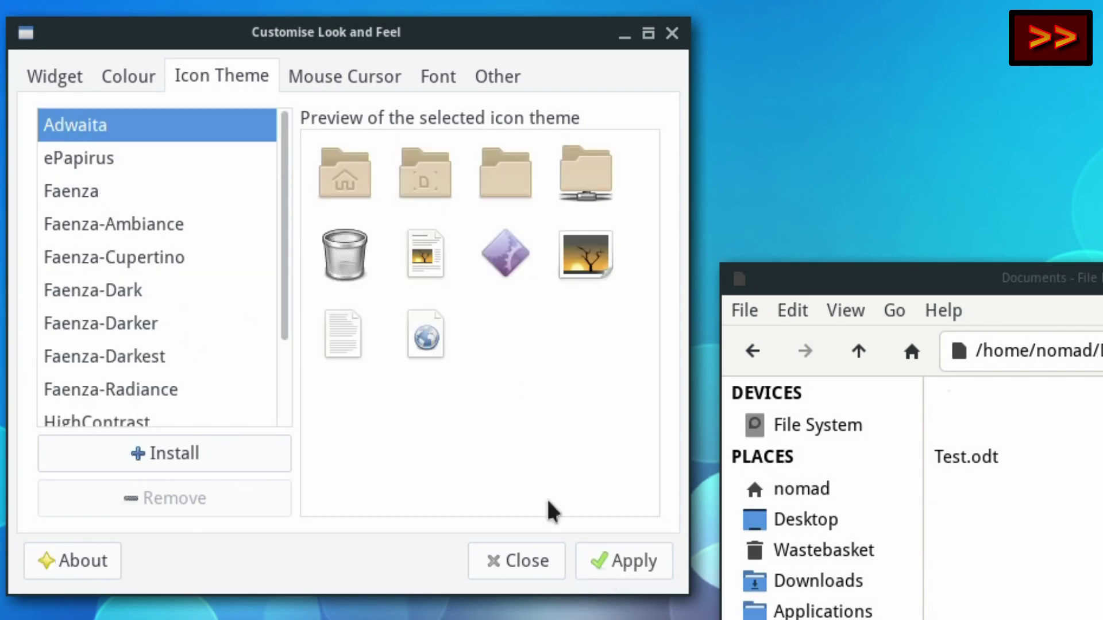
pyautogui.click(600, 570)
pyautogui.scroll(-3, 92, 305)
pyautogui.click(90, 301)
pyautogui.click(623, 566)
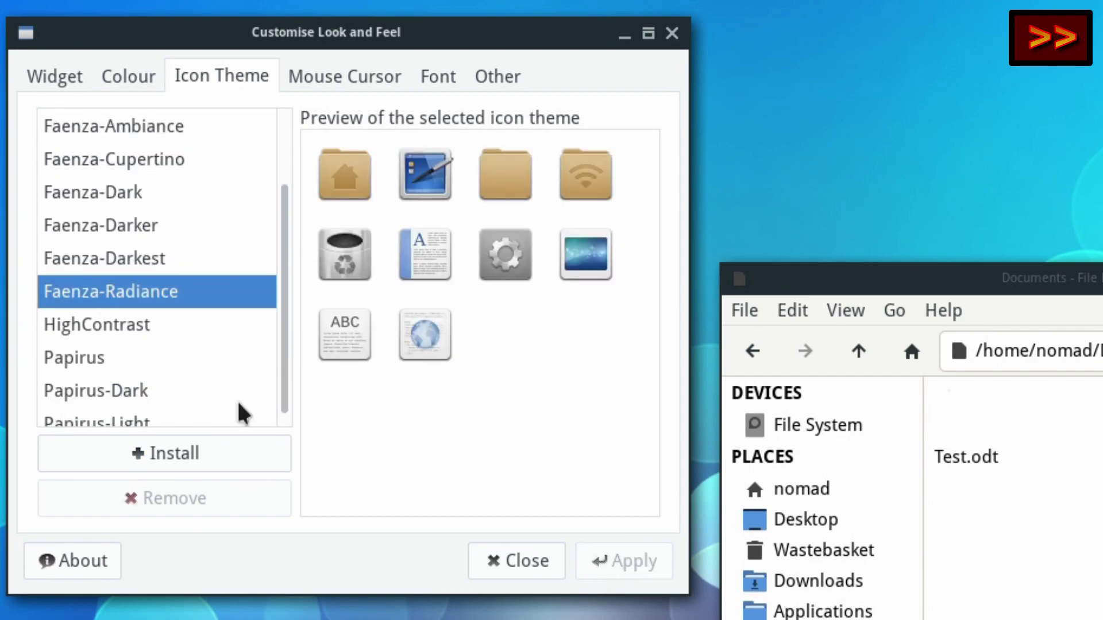
pyautogui.click(104, 362)
pyautogui.click(629, 560)
pyautogui.click(516, 562)
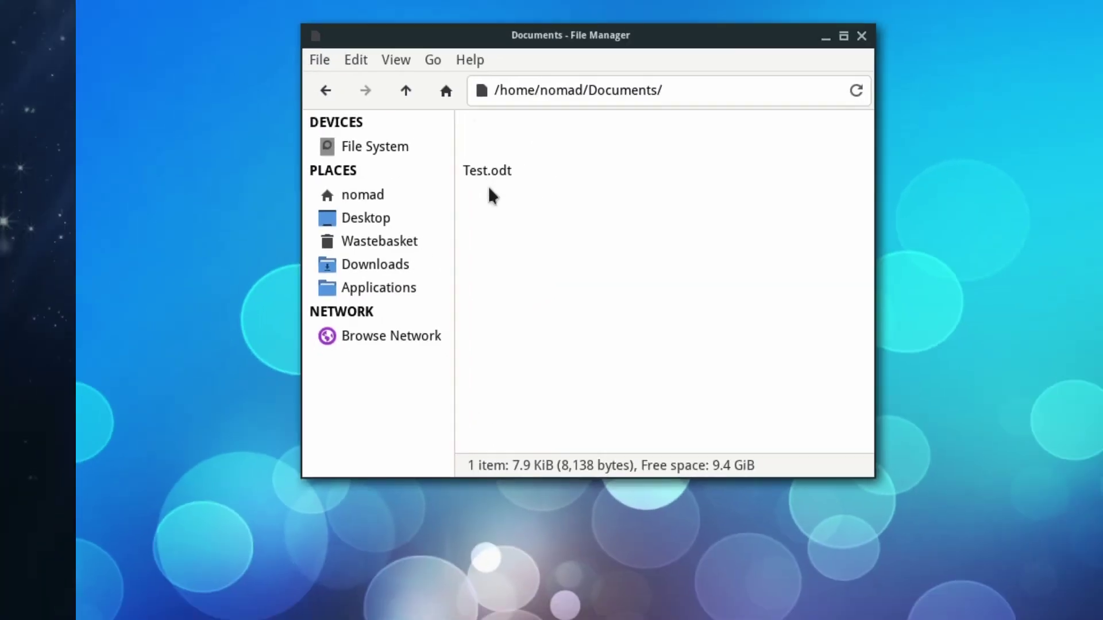
pyautogui.click(965, 412)
pyautogui.doubleClick(441, 171)
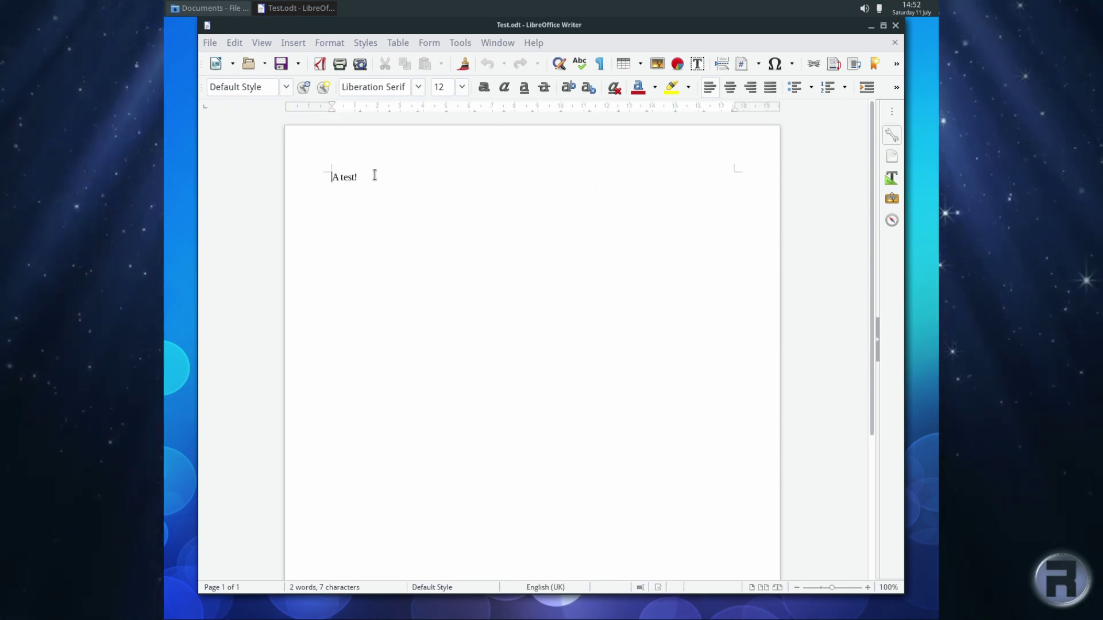
# Close Test.odt in Writer, then close the file manager window
pyautogui.click(895, 25)
pyautogui.click(543, 189)
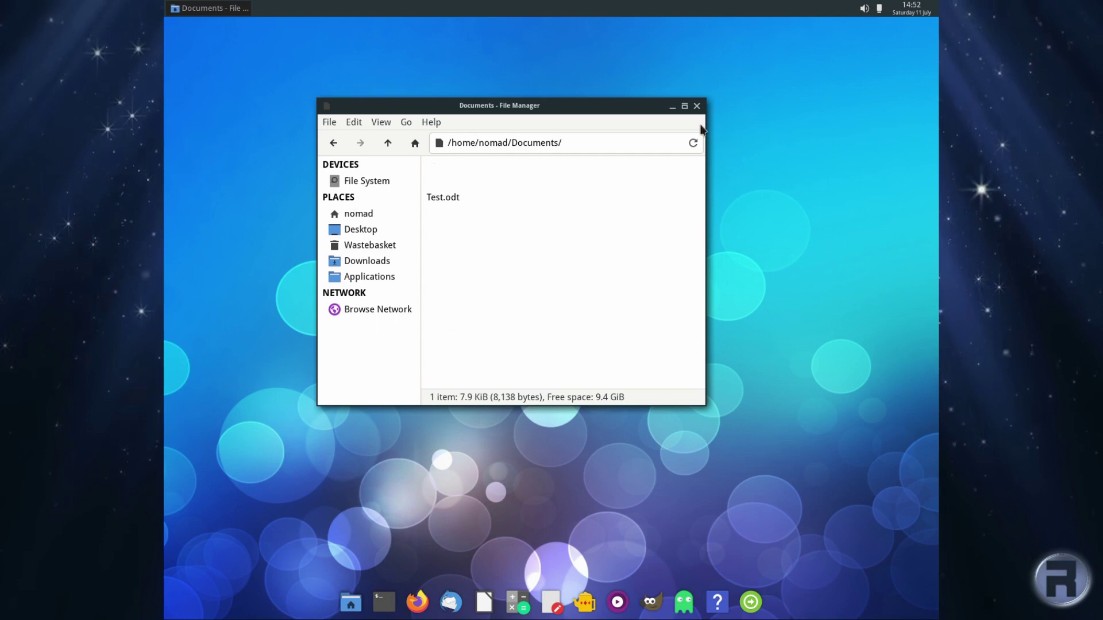
pyautogui.click(697, 106)
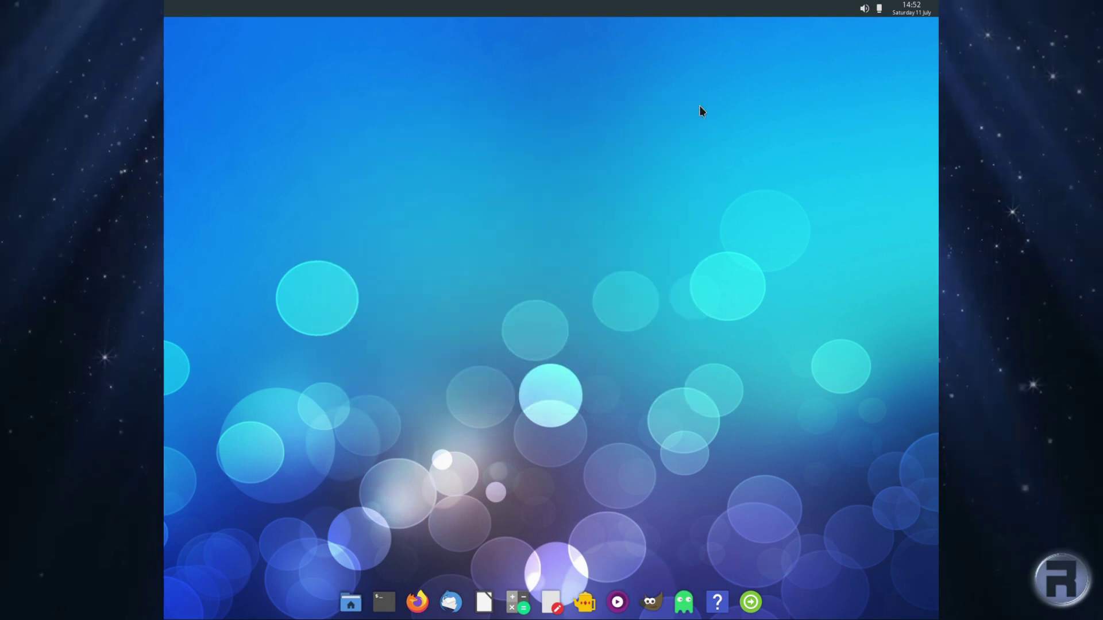
# Open a terminal and run df to list disk usage
pyautogui.click(380, 600)
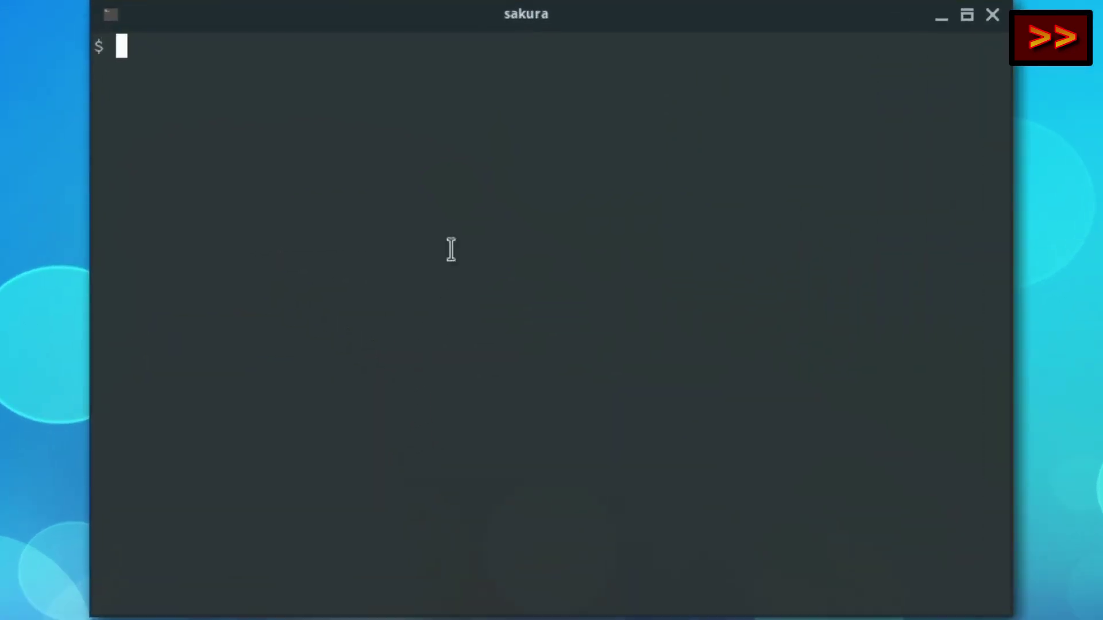
pyautogui.write('df')
pyautogui.press('Return')
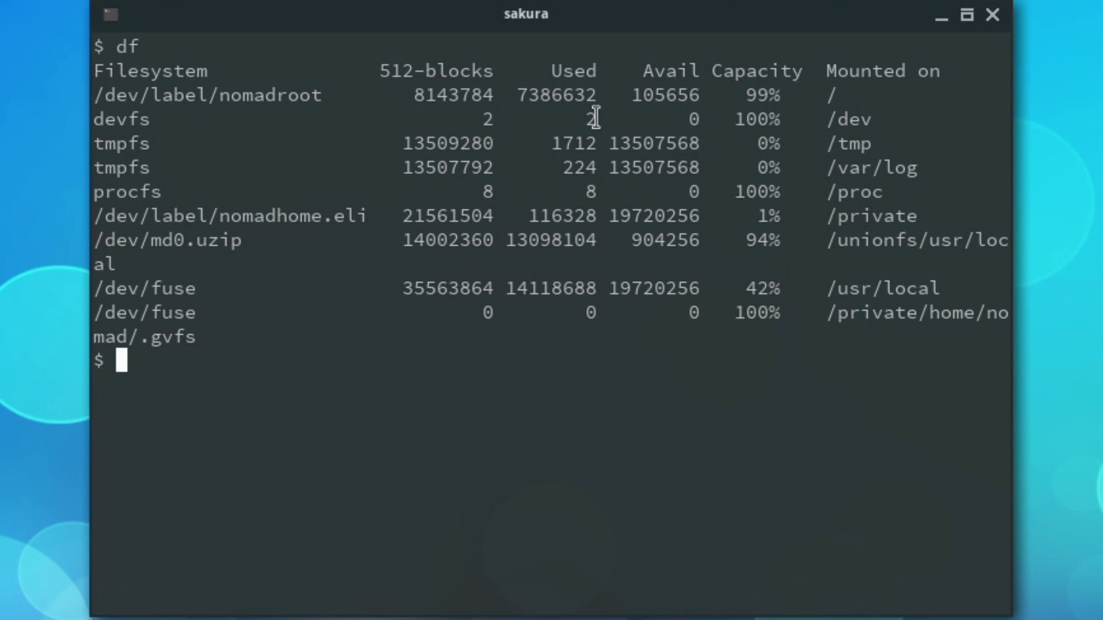
# Run top, highlight the 226M active memory figure, then close the terminal
pyautogui.write('top')
pyautogui.press('Return')
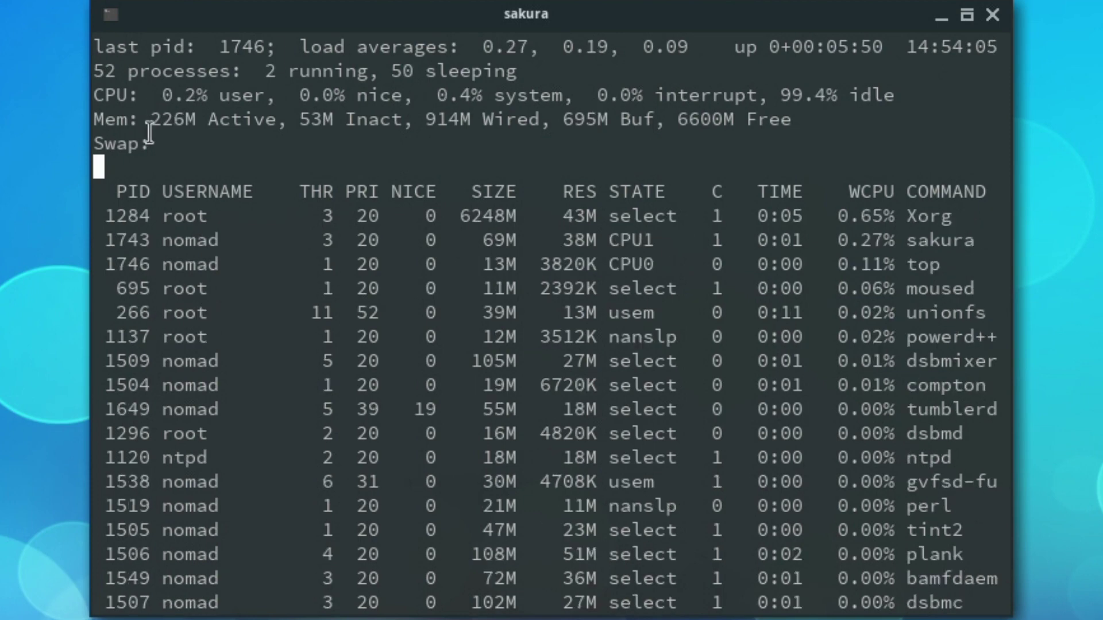
pyautogui.moveTo(155, 123); pyautogui.dragTo(185, 123)
pyautogui.click(174, 109)
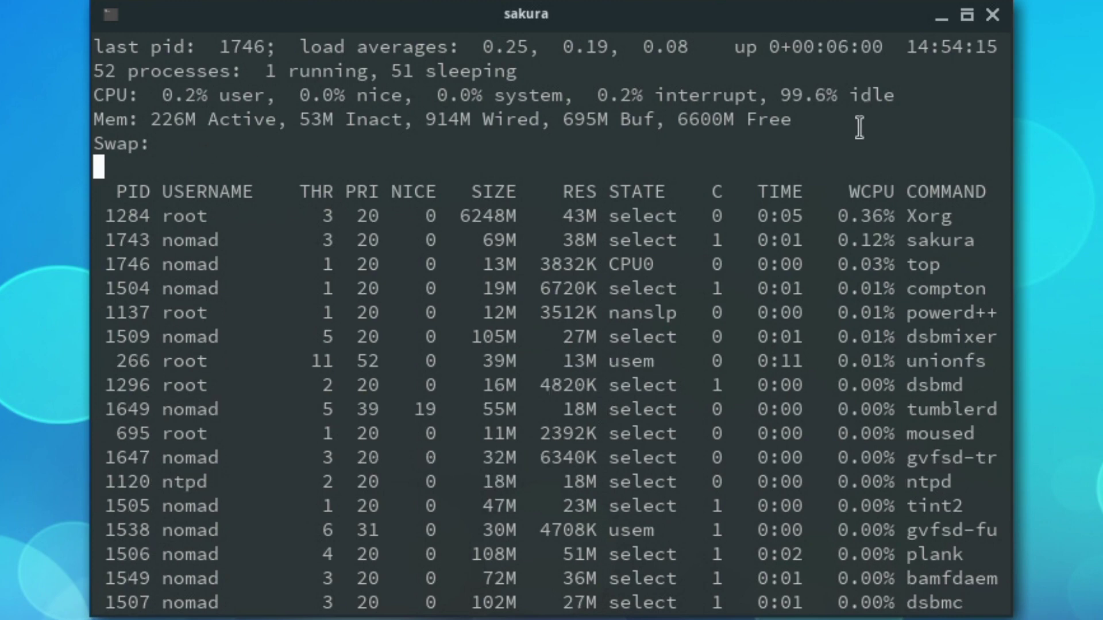
pyautogui.click(994, 12)
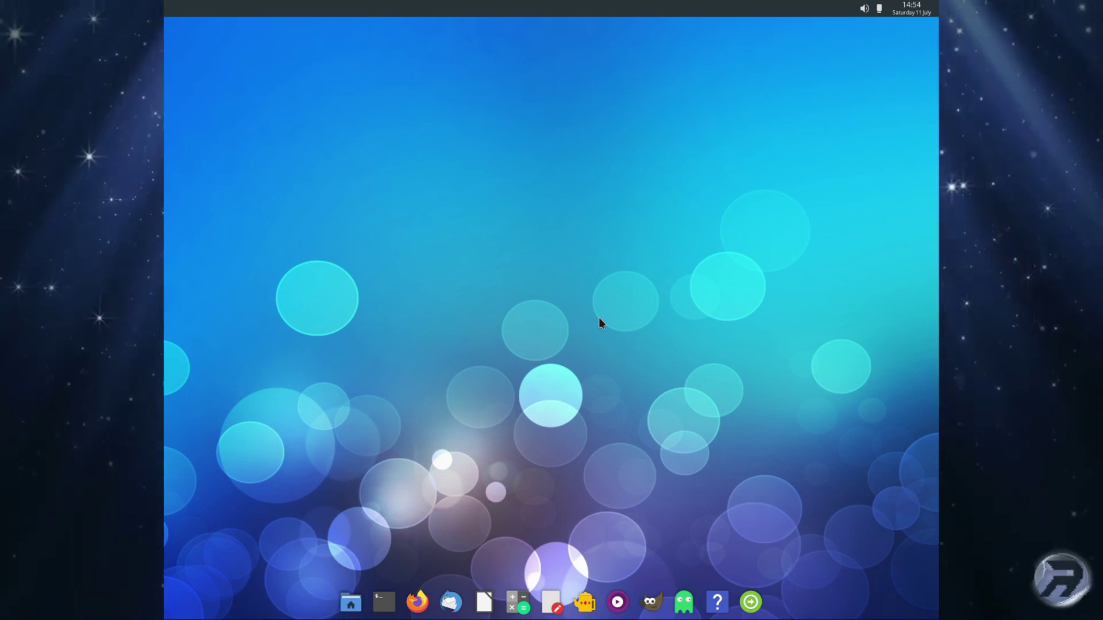
# Choose Shutdown system from the Leave dock icon, starting a 10-second countdown
pyautogui.click(751, 600)
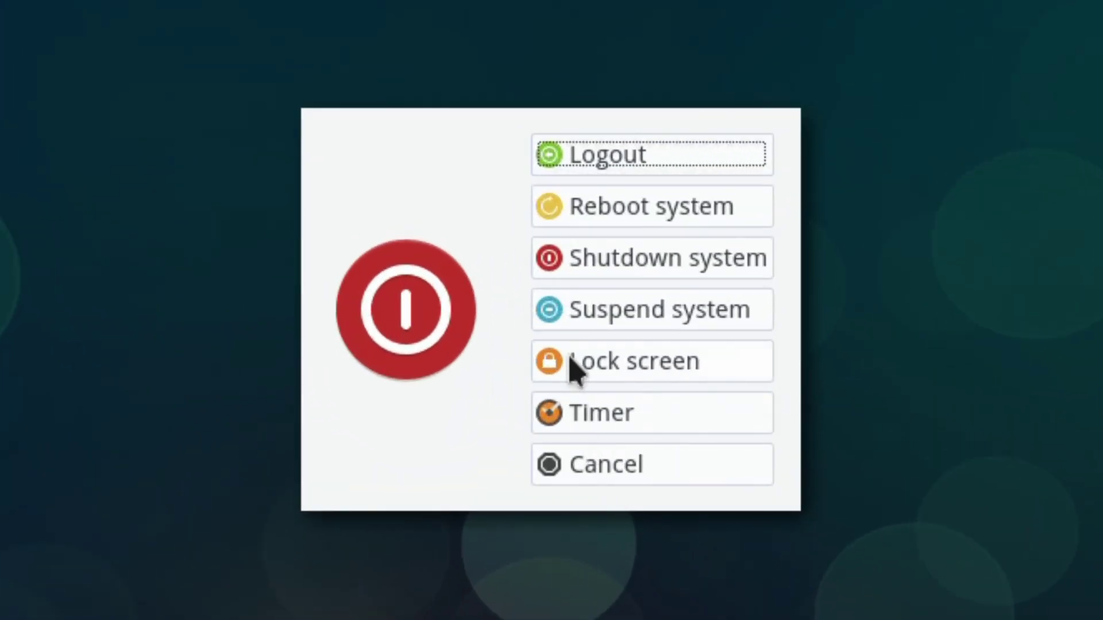
pyautogui.click(543, 263)
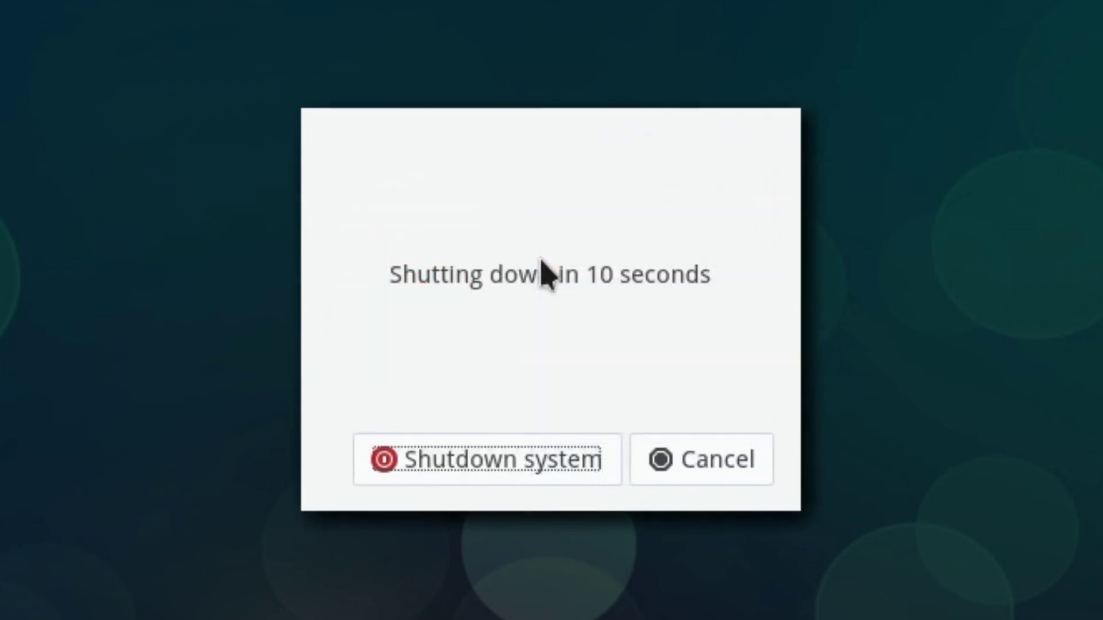